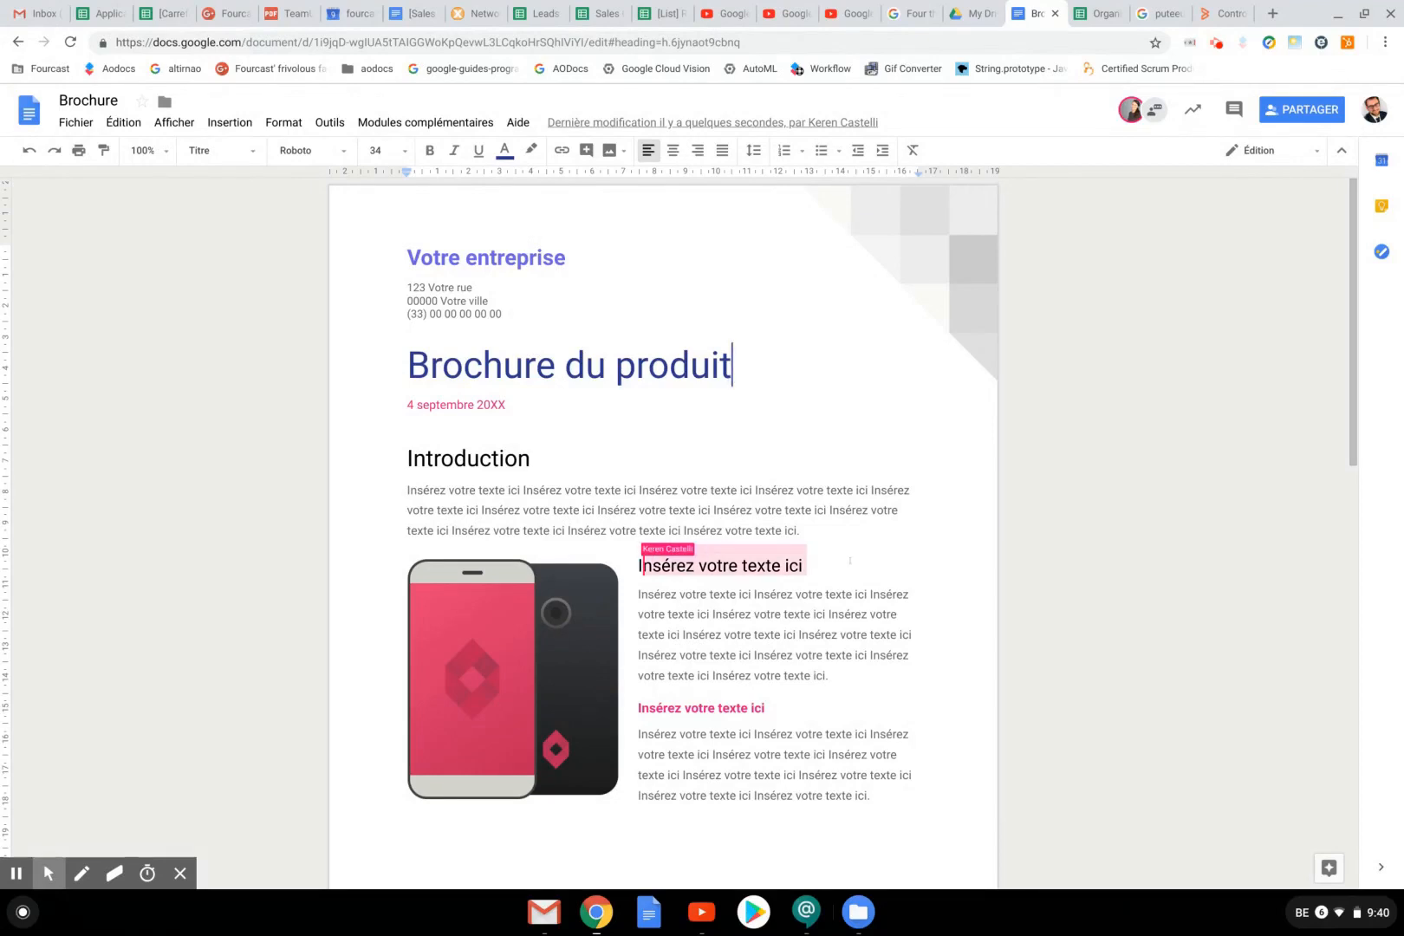
Step: Add a new paragraph reading "Commencer à écrire ici." after the text under the heading "Présentation du produit"
left_click(856, 669)
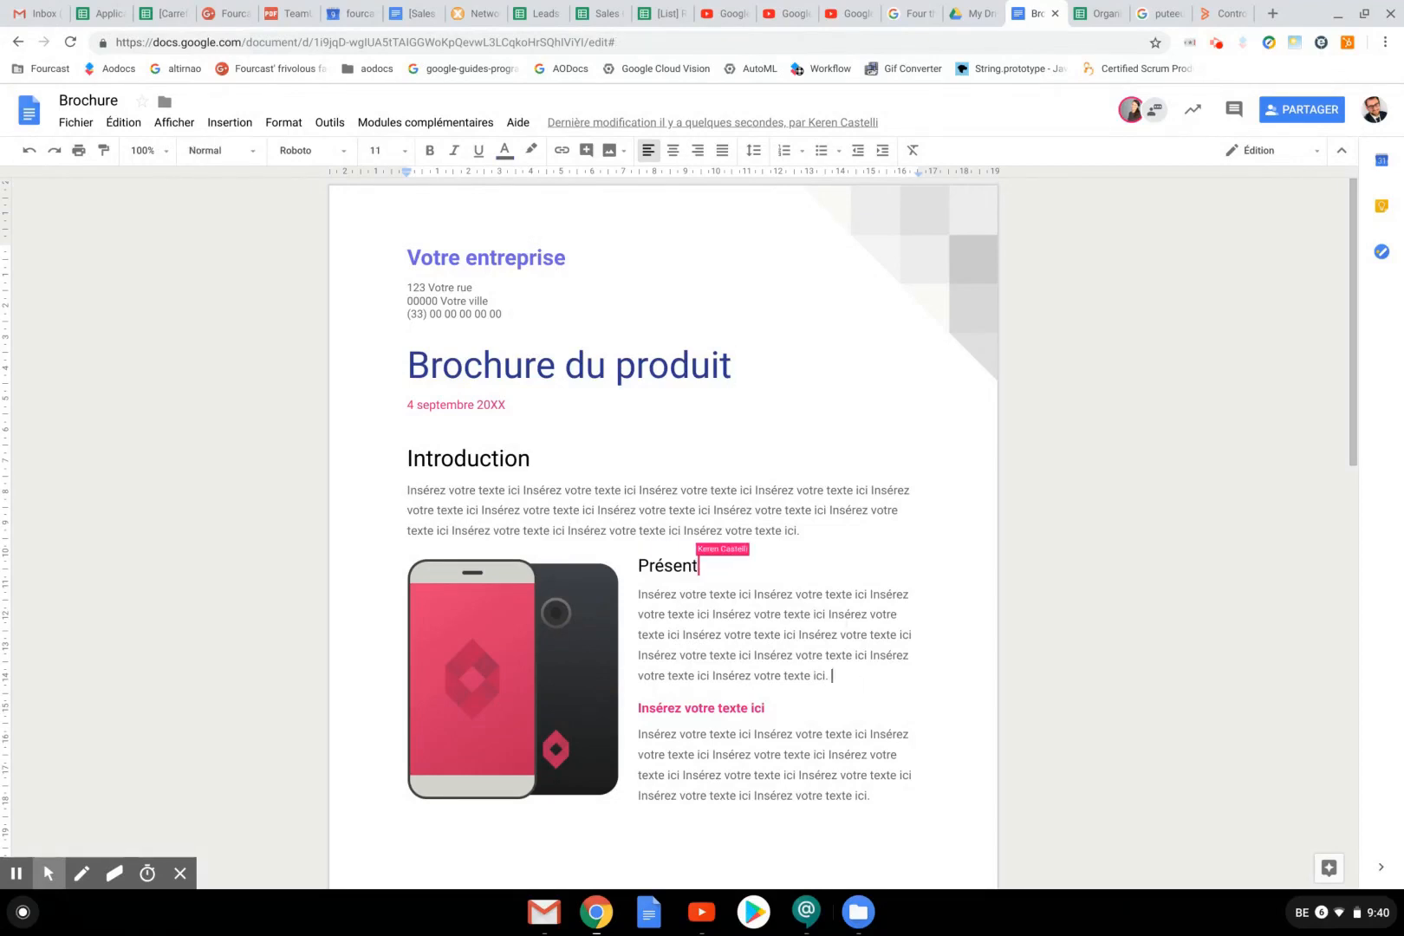
key("Return")
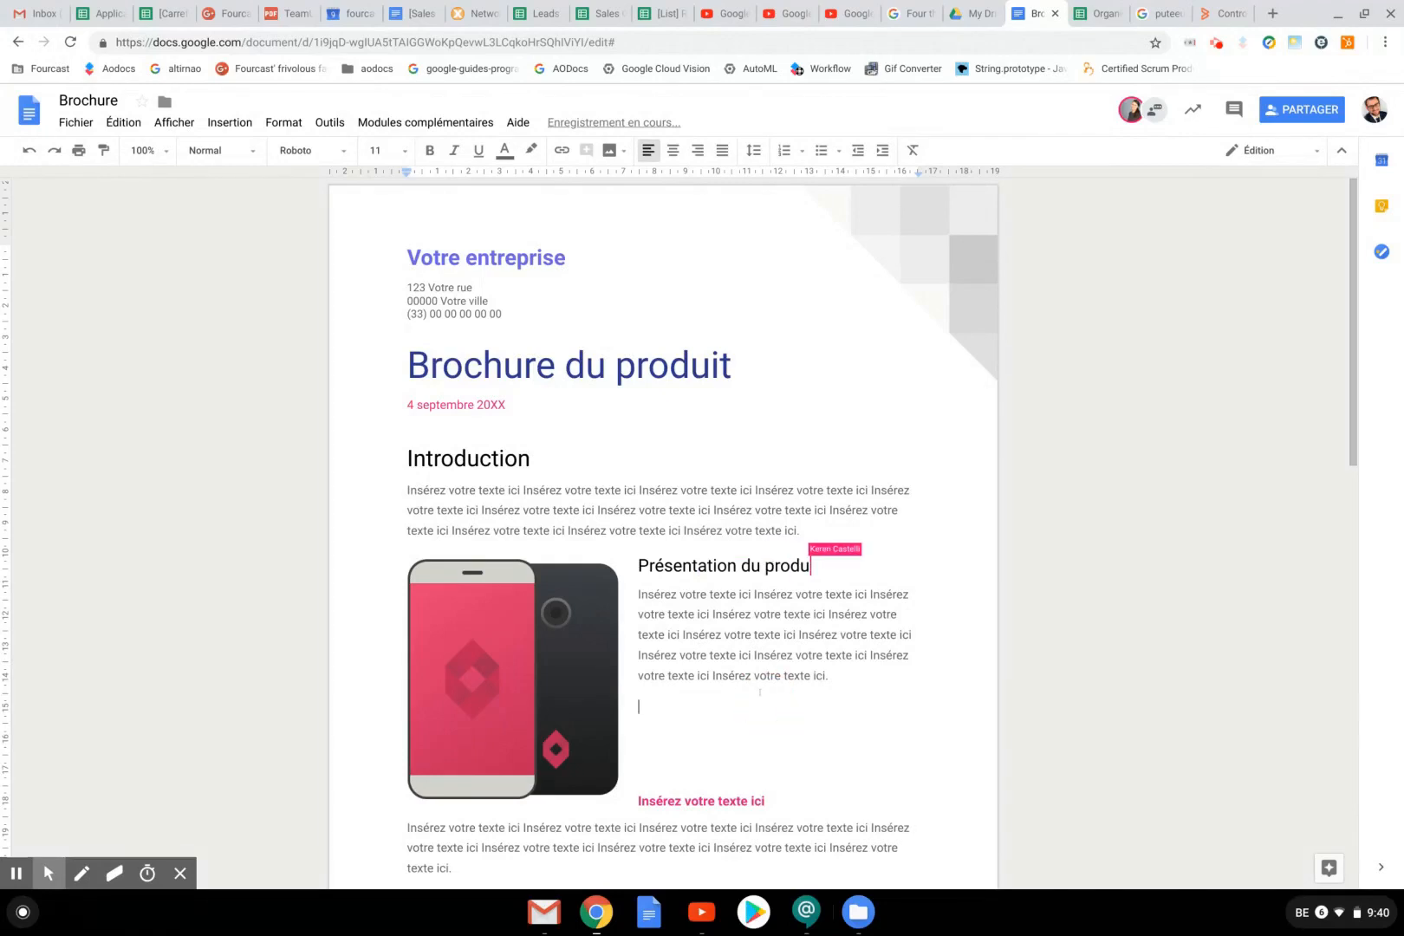
type("Commencer ) é")
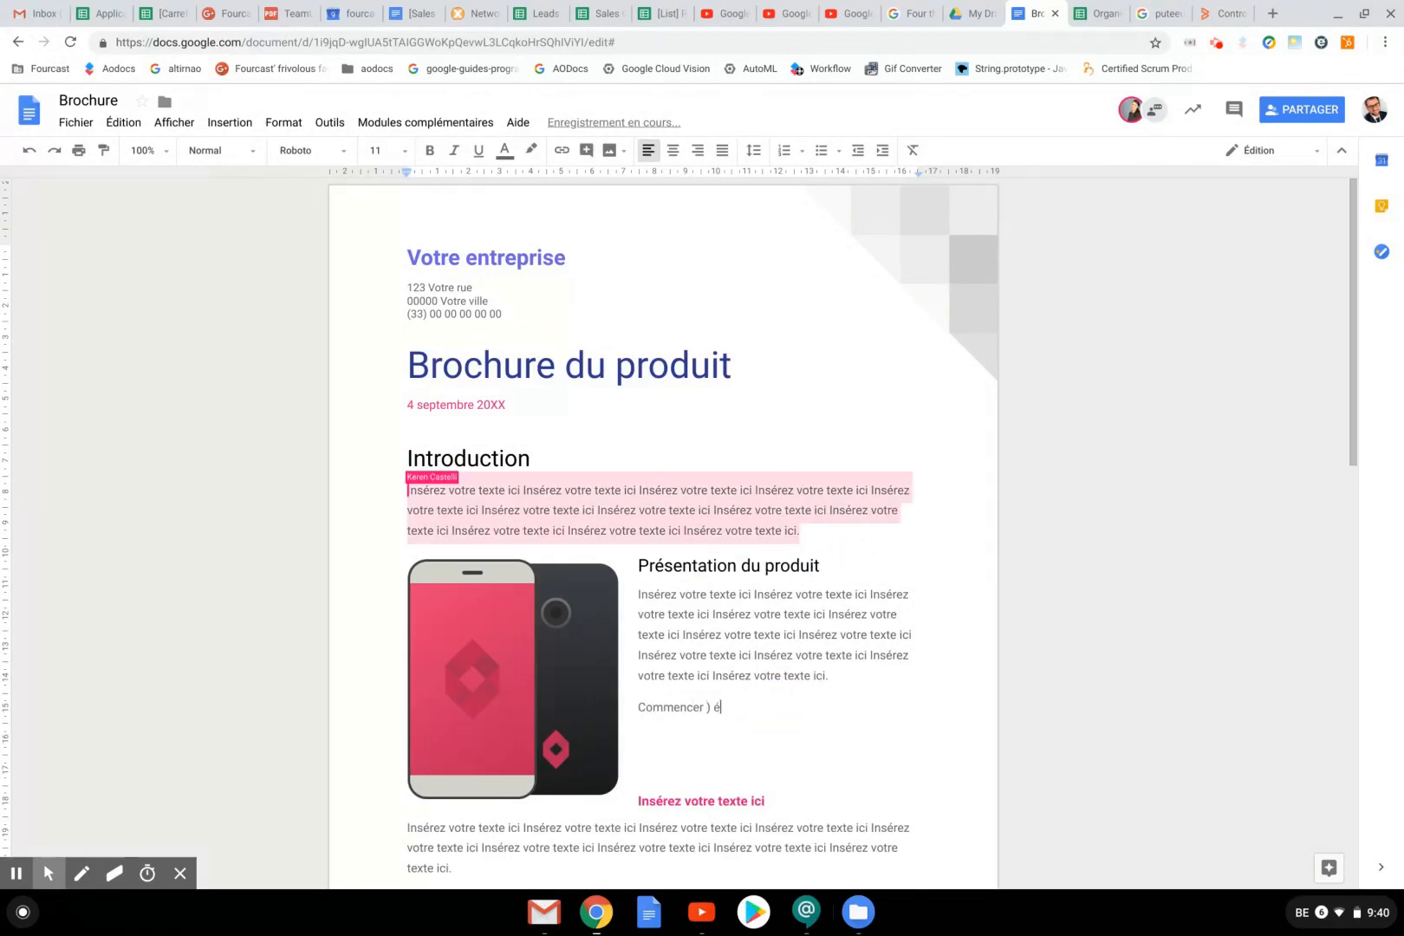
key("BackSpace")
key("BackSpace")
key("BackSpace")
type("à écrire ")
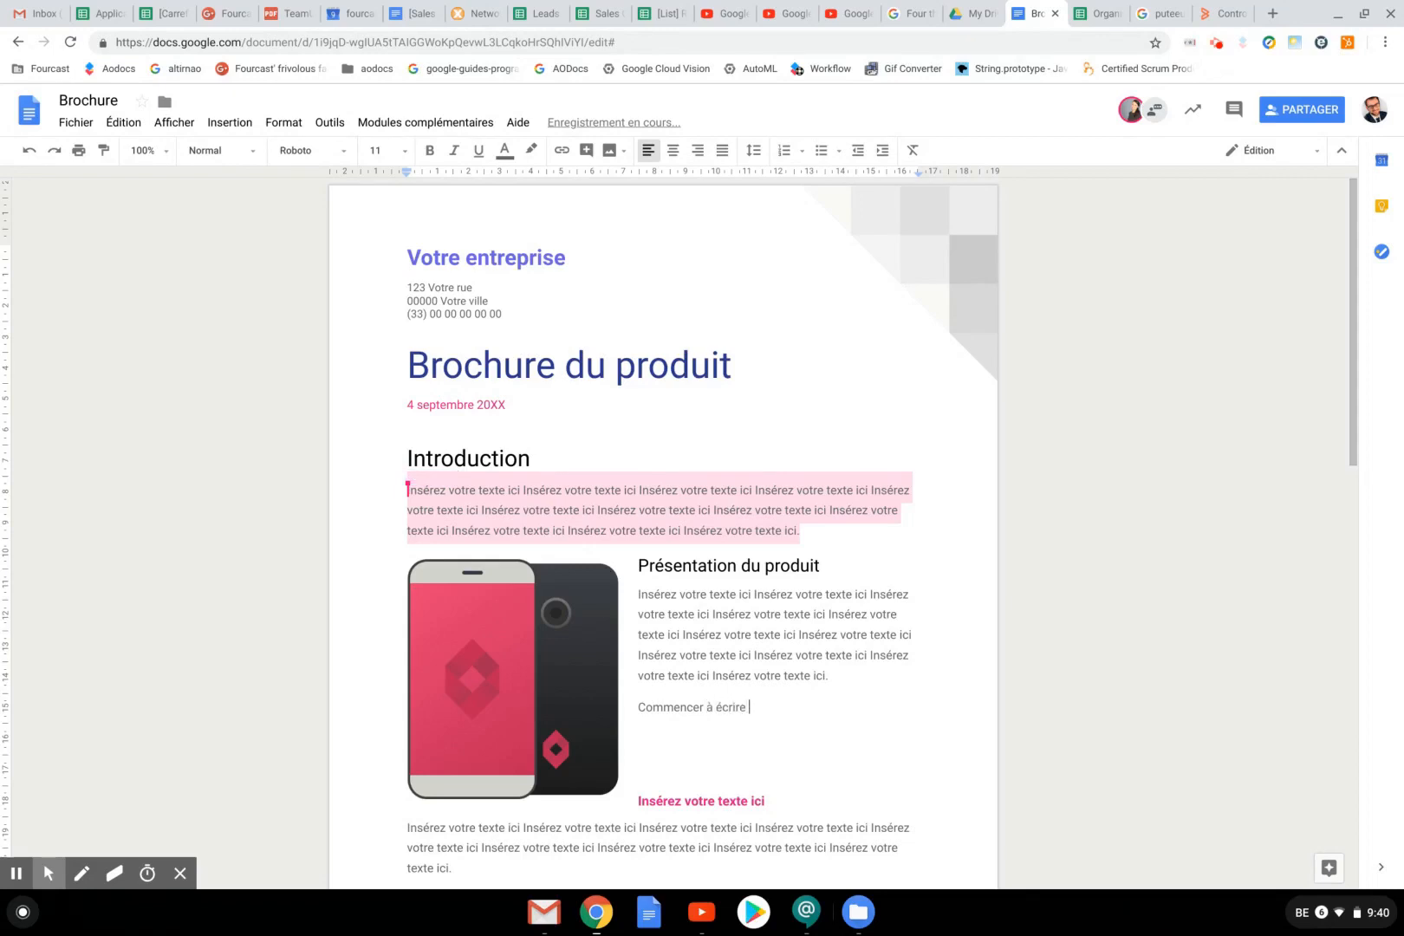
type("ici.")
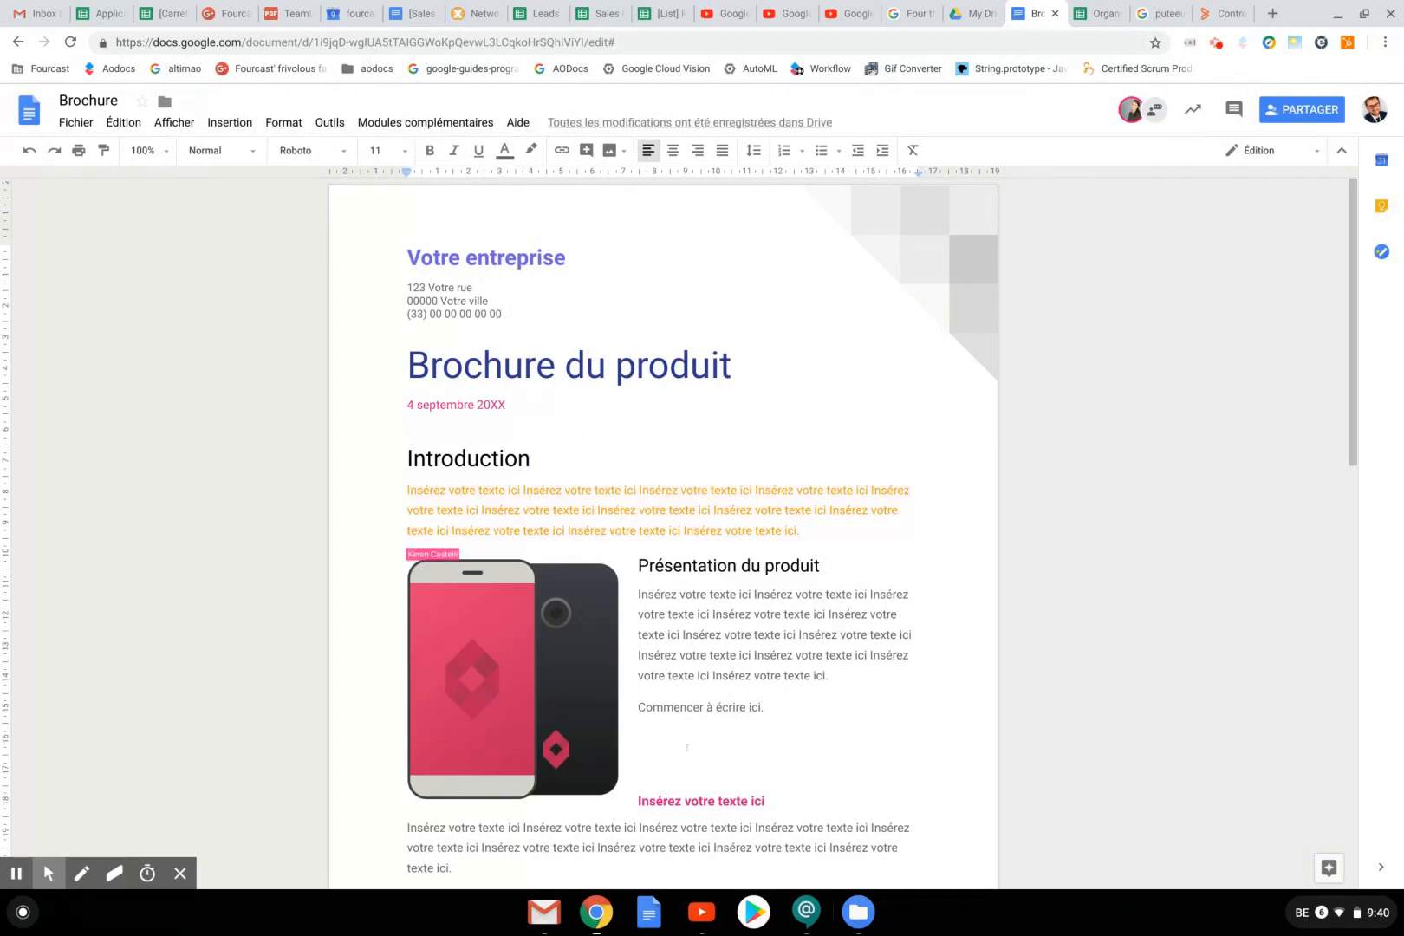
Step: Jump to the place in the document where the collaborator is currently editing
scroll(818, 772, "down", 6)
scroll(818, 772, "down", 3)
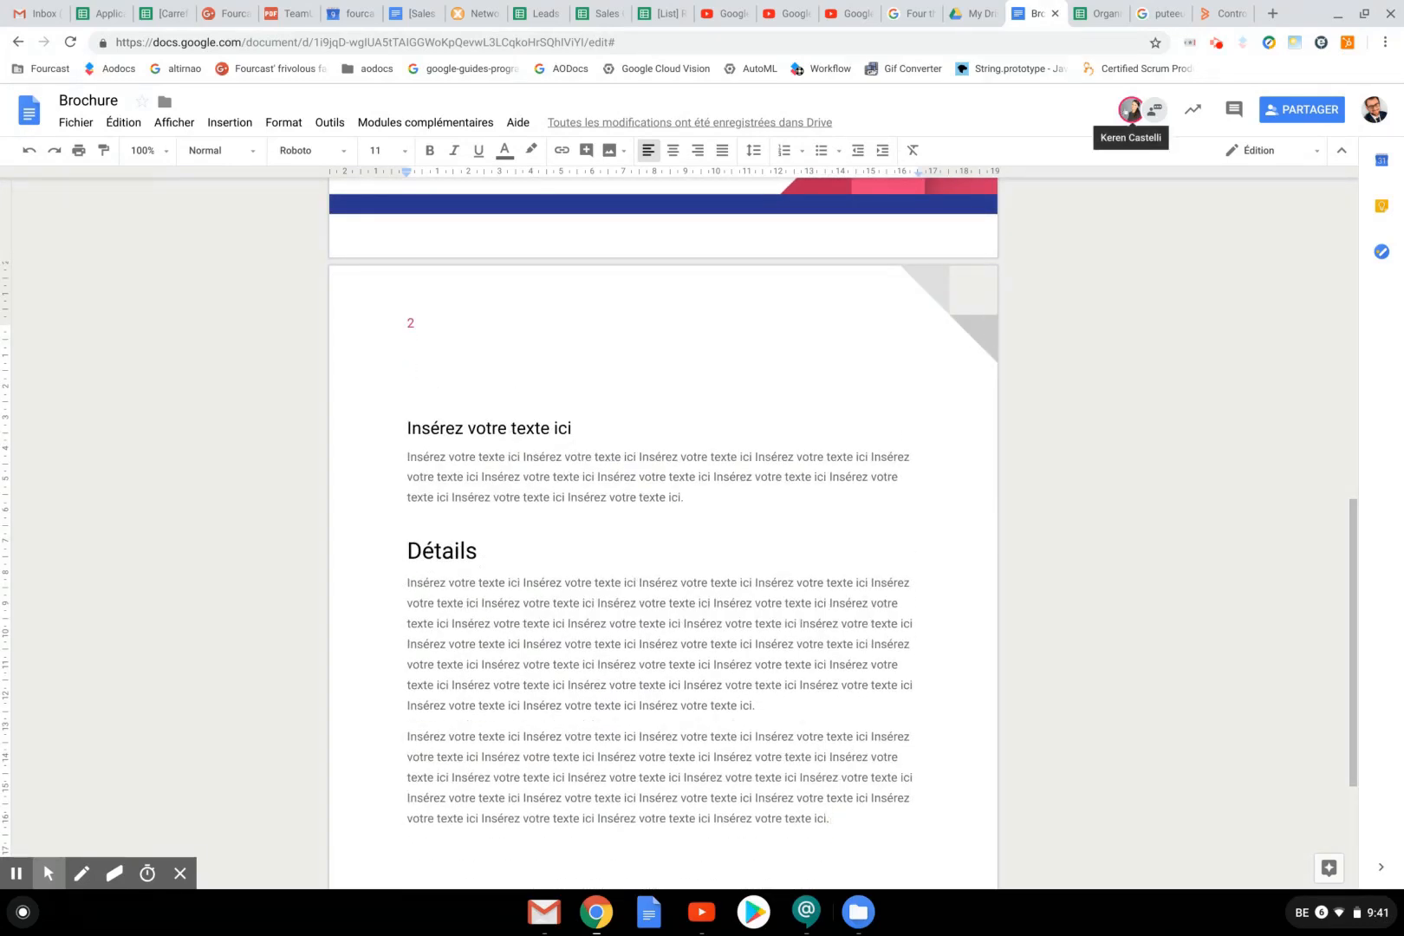
left_click(1130, 110)
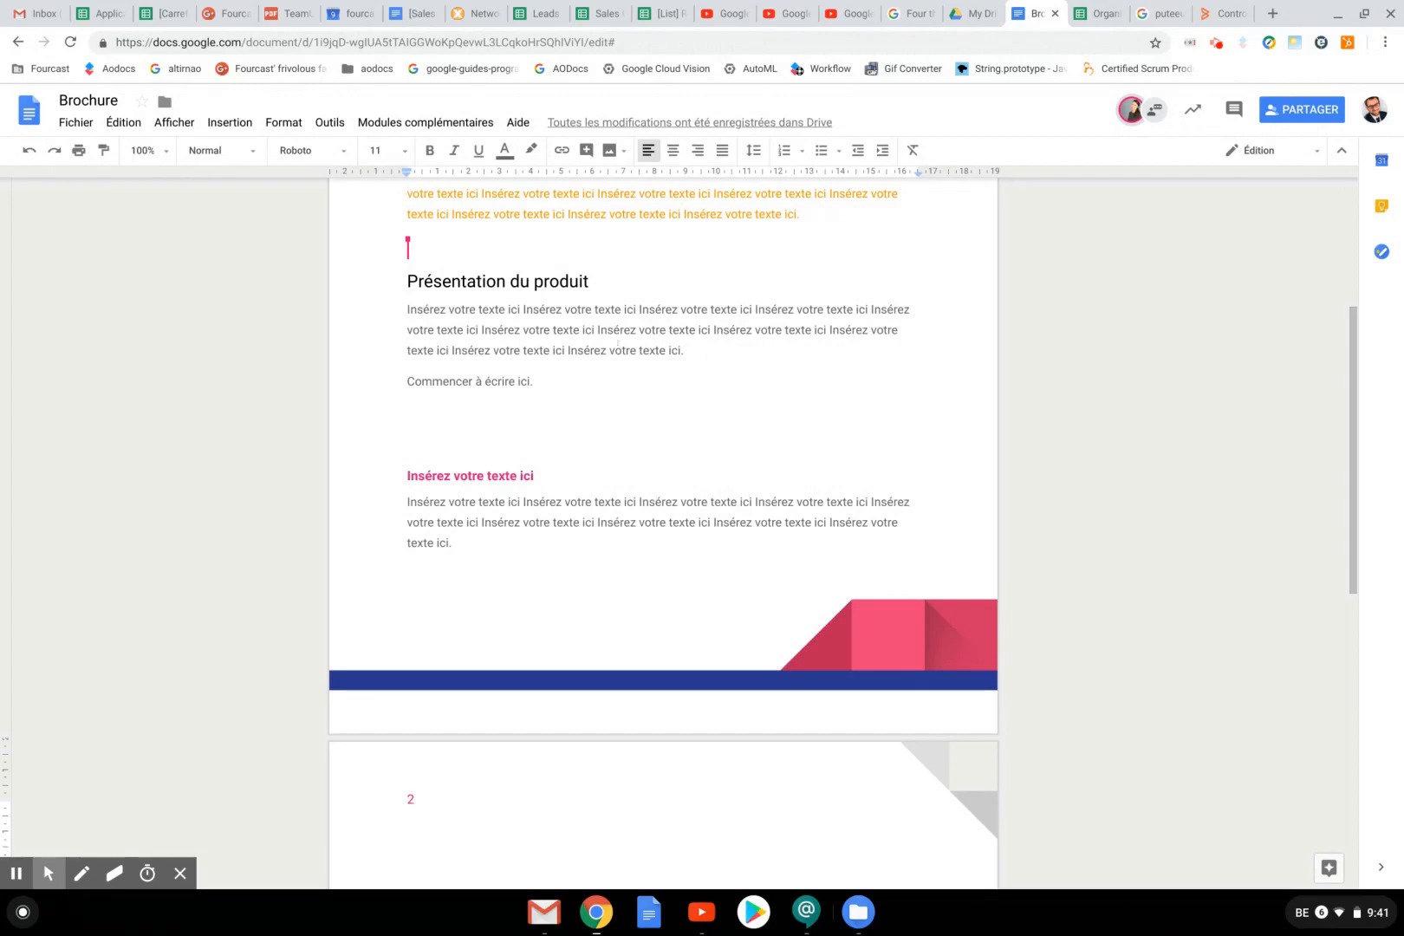
scroll(617, 346, "up", 5)
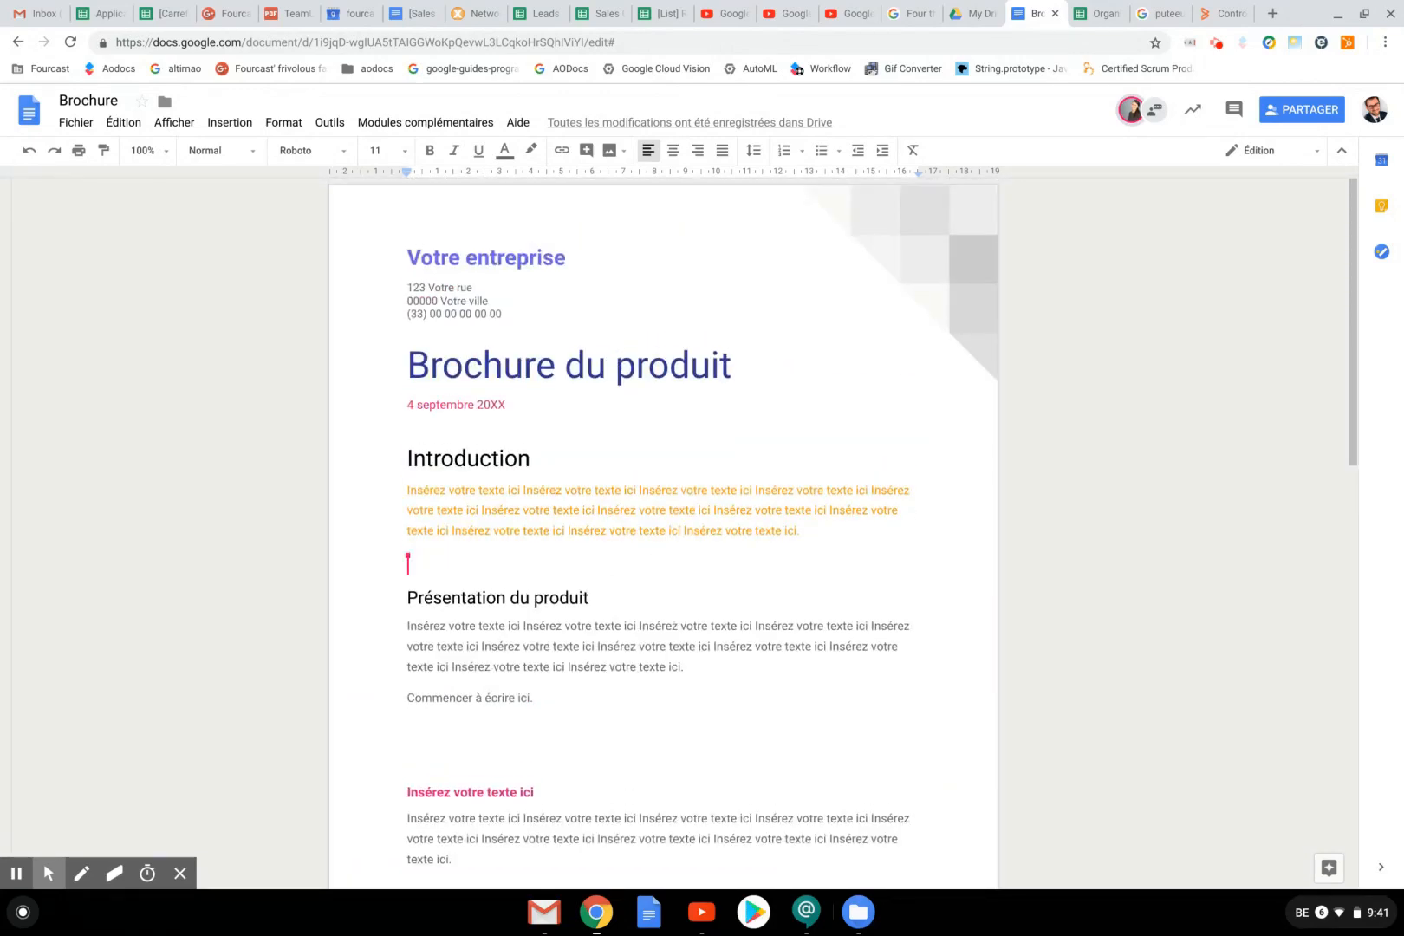
Step: Post the comment "Attention à cette partie" on a passage in the second and third lines under the heading "Détails"
scroll(673, 624, "down", 3)
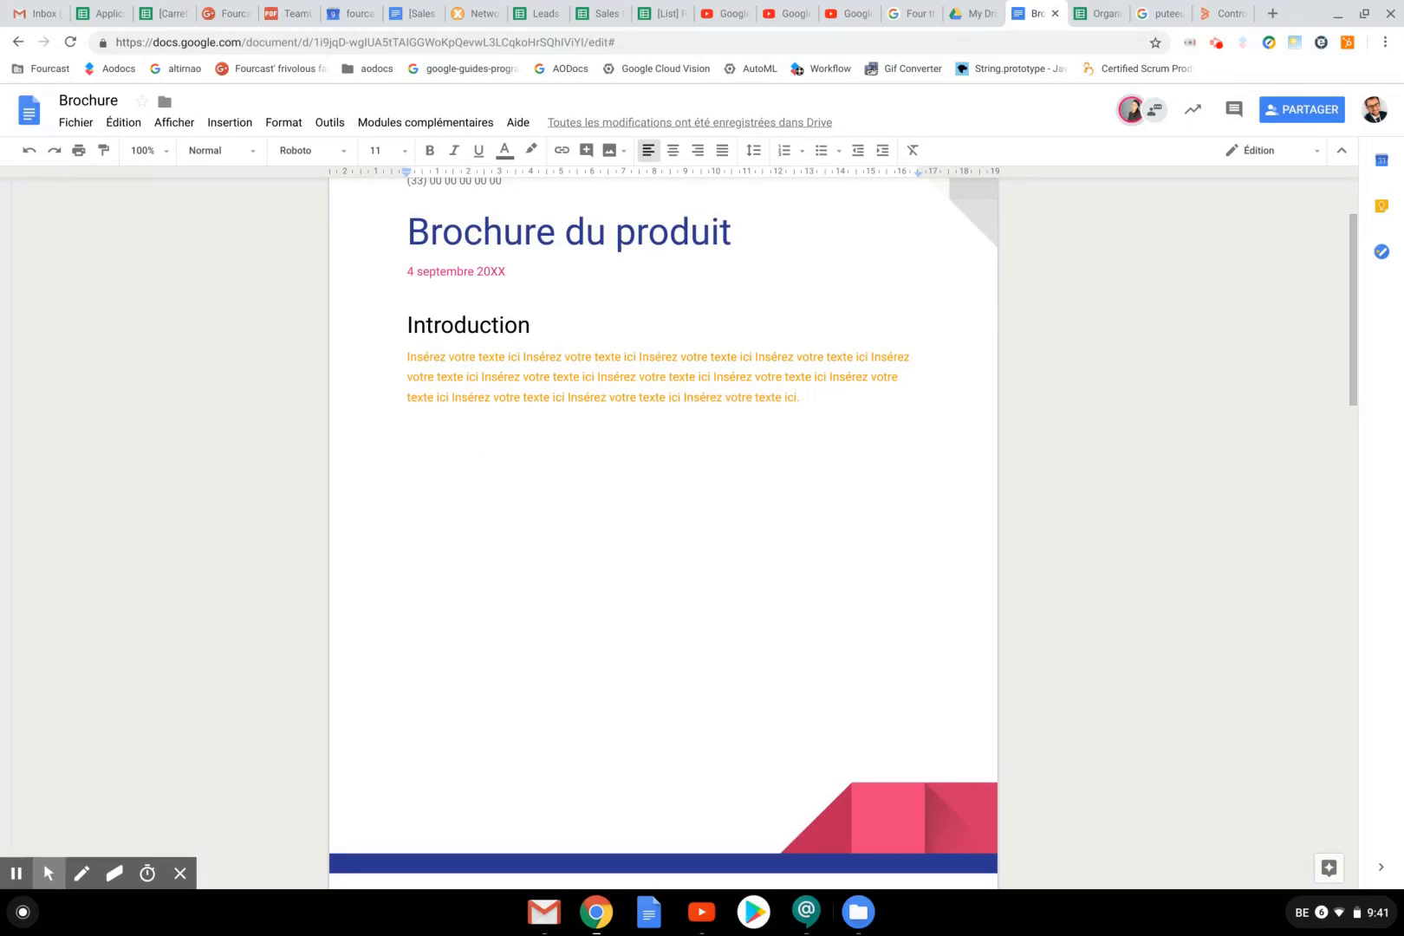
scroll(662, 520, "down", 9)
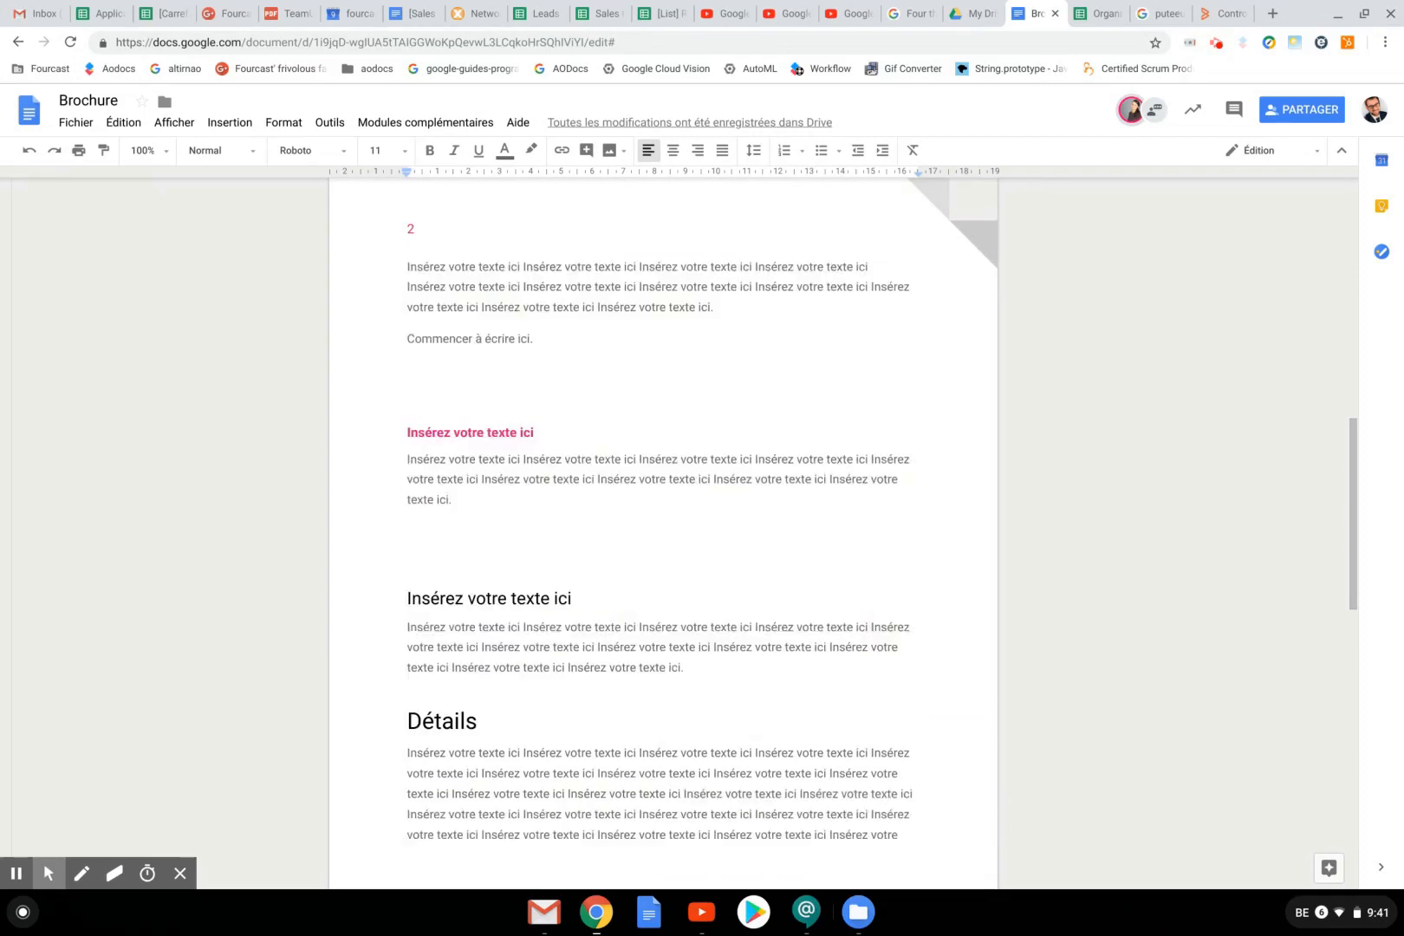
scroll(902, 520, "down", 3)
left_click(902, 519)
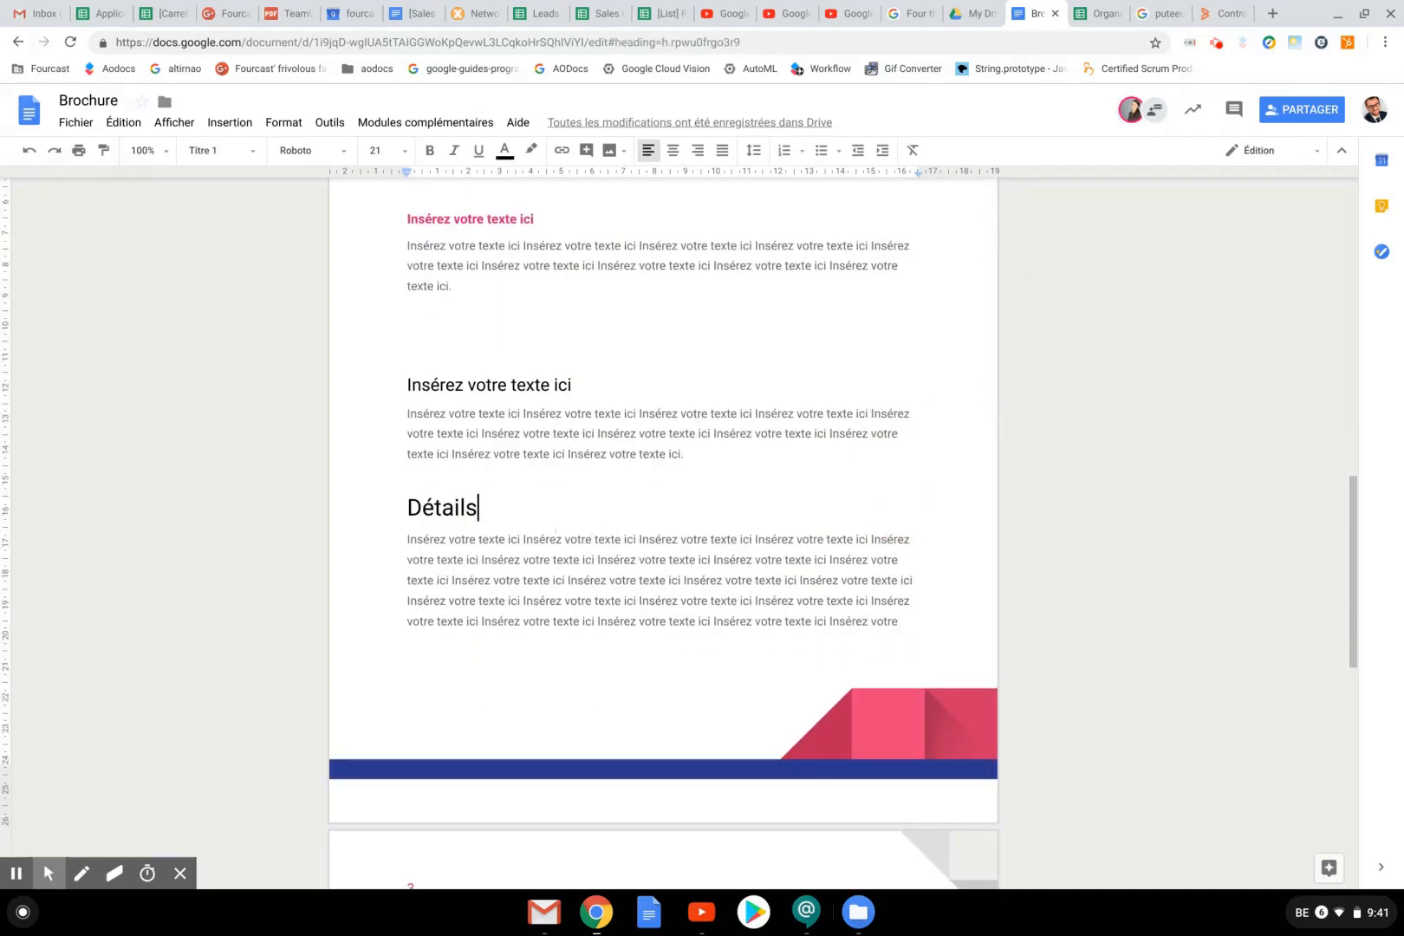
left_click_drag(730, 560, 872, 579)
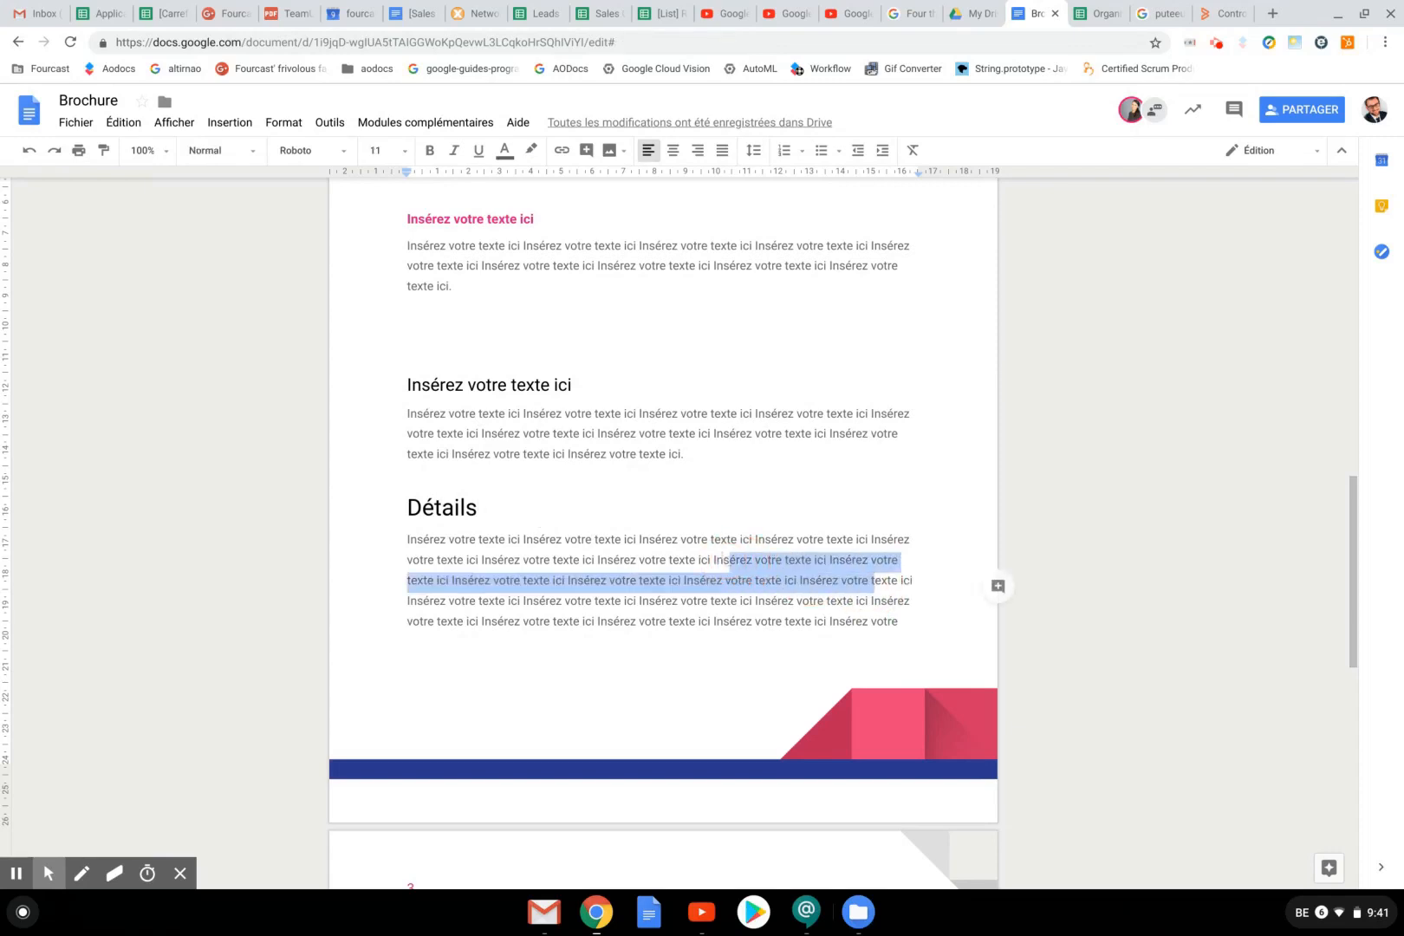
left_click(997, 585)
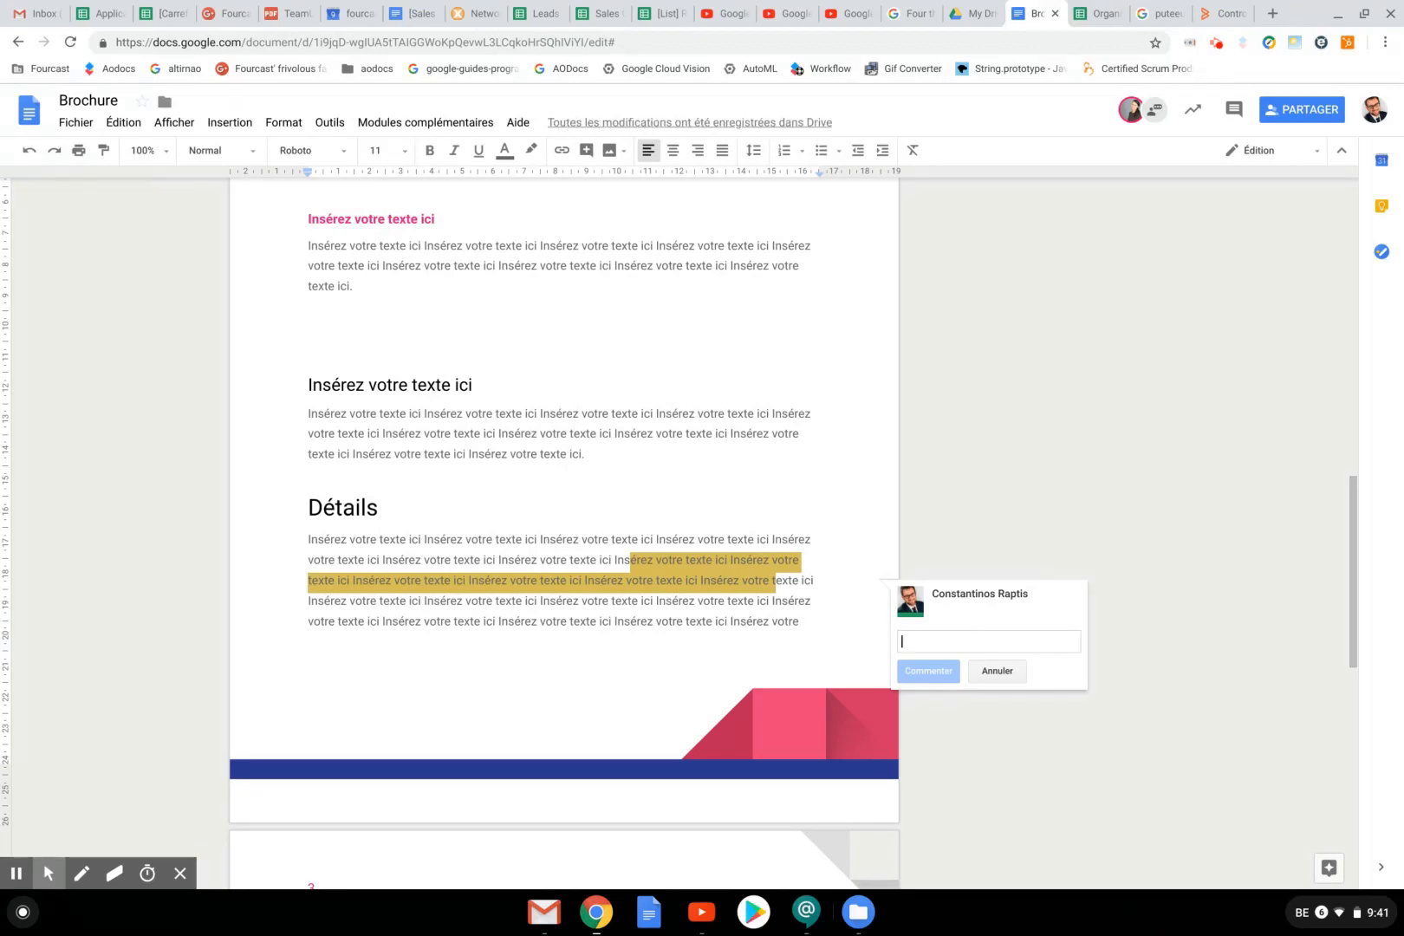
type("A")
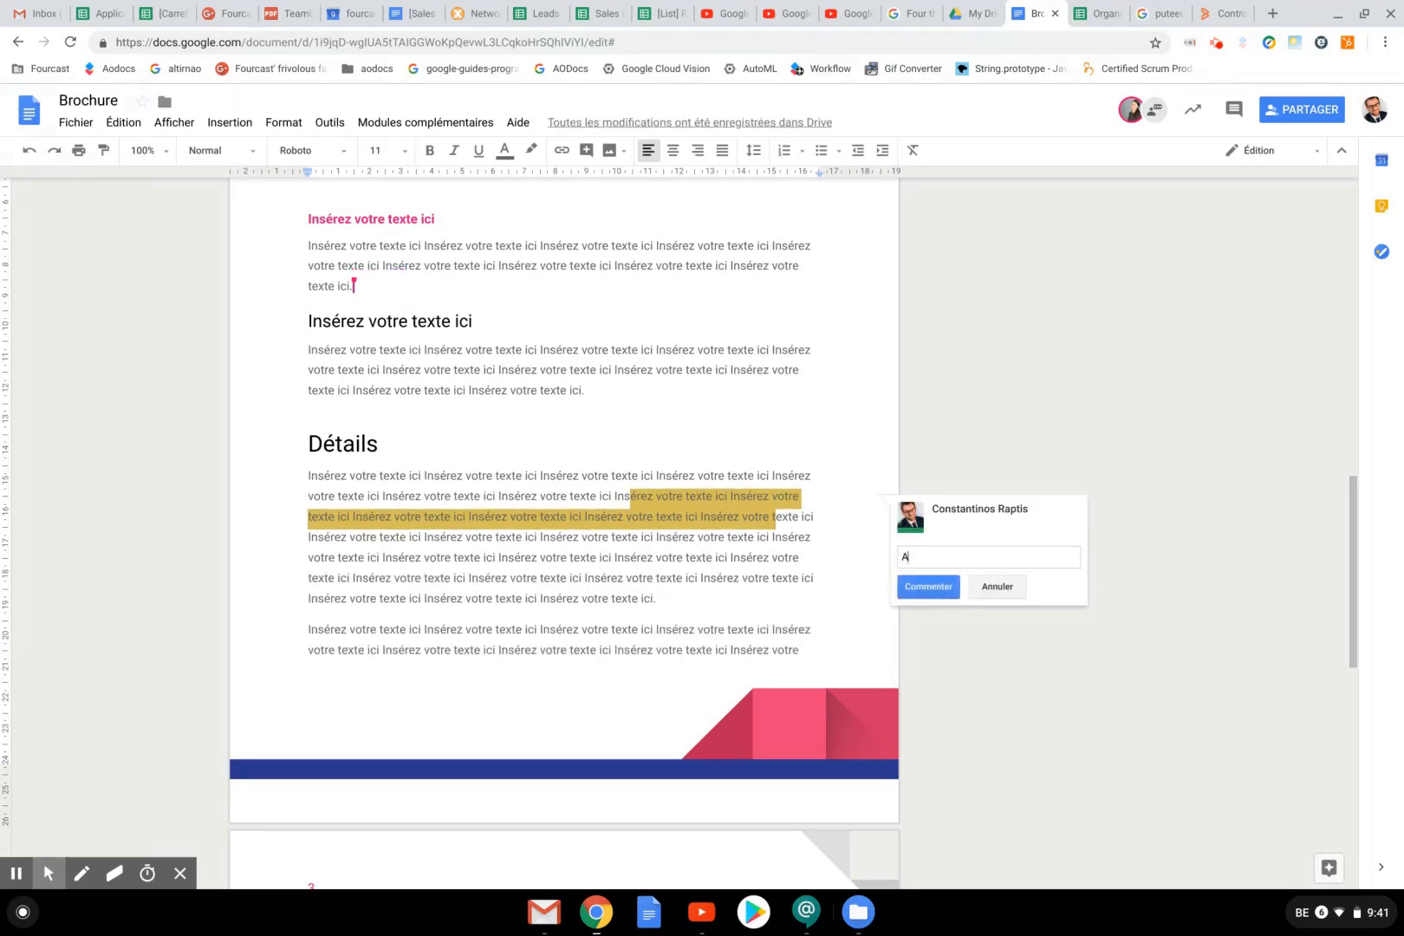
type("tttention )")
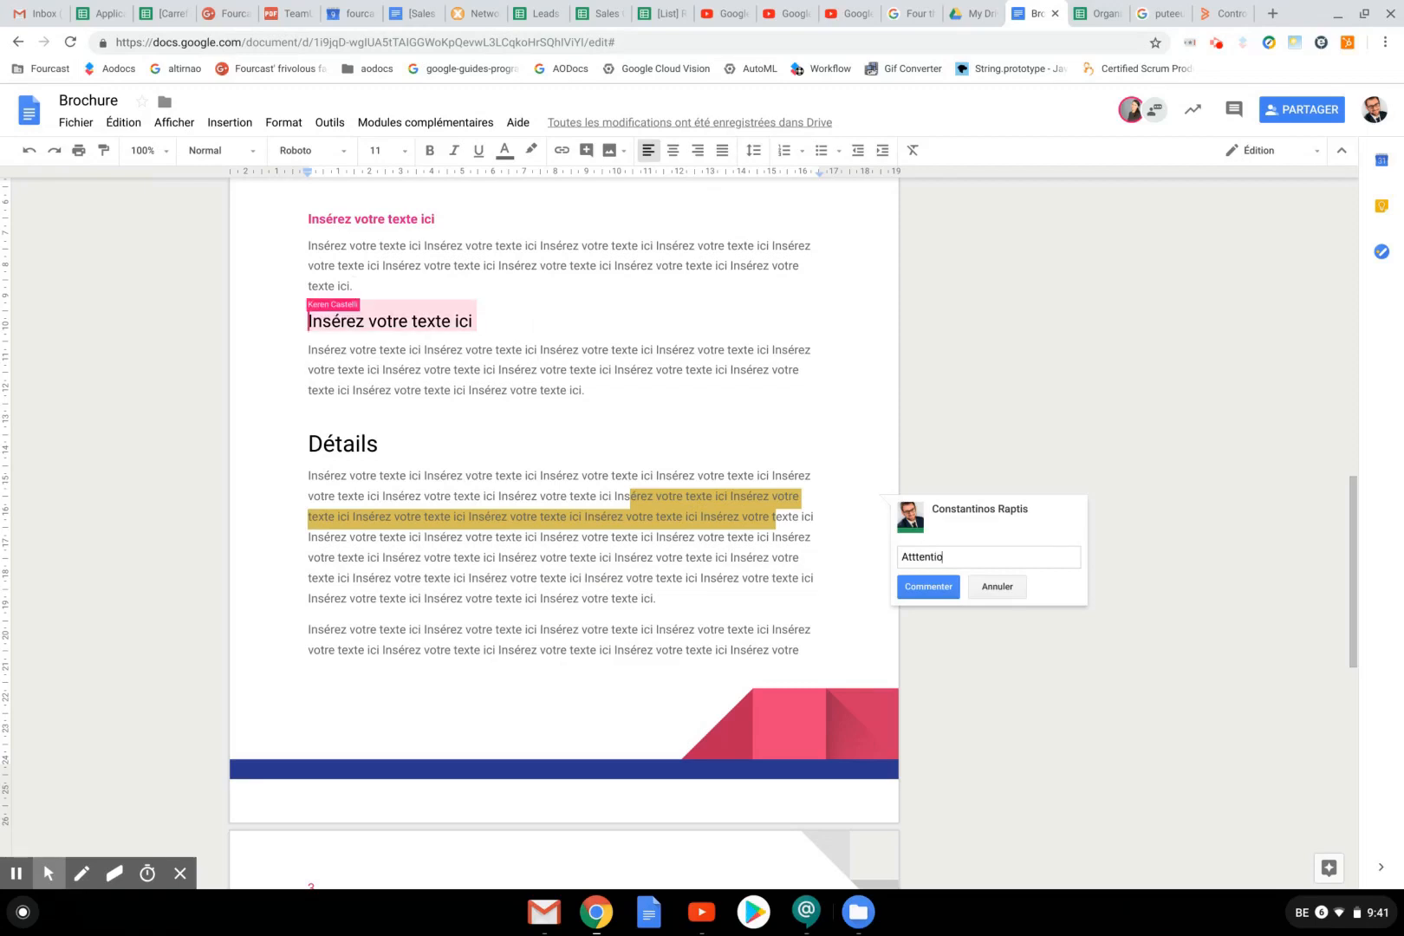
key("BackSpace")
key("BackSpace")
key("BackSpace")
key("BackSpace")
key("BackSpace")
key("BackSpace")
key("BackSpace")
type("ention à cette partie")
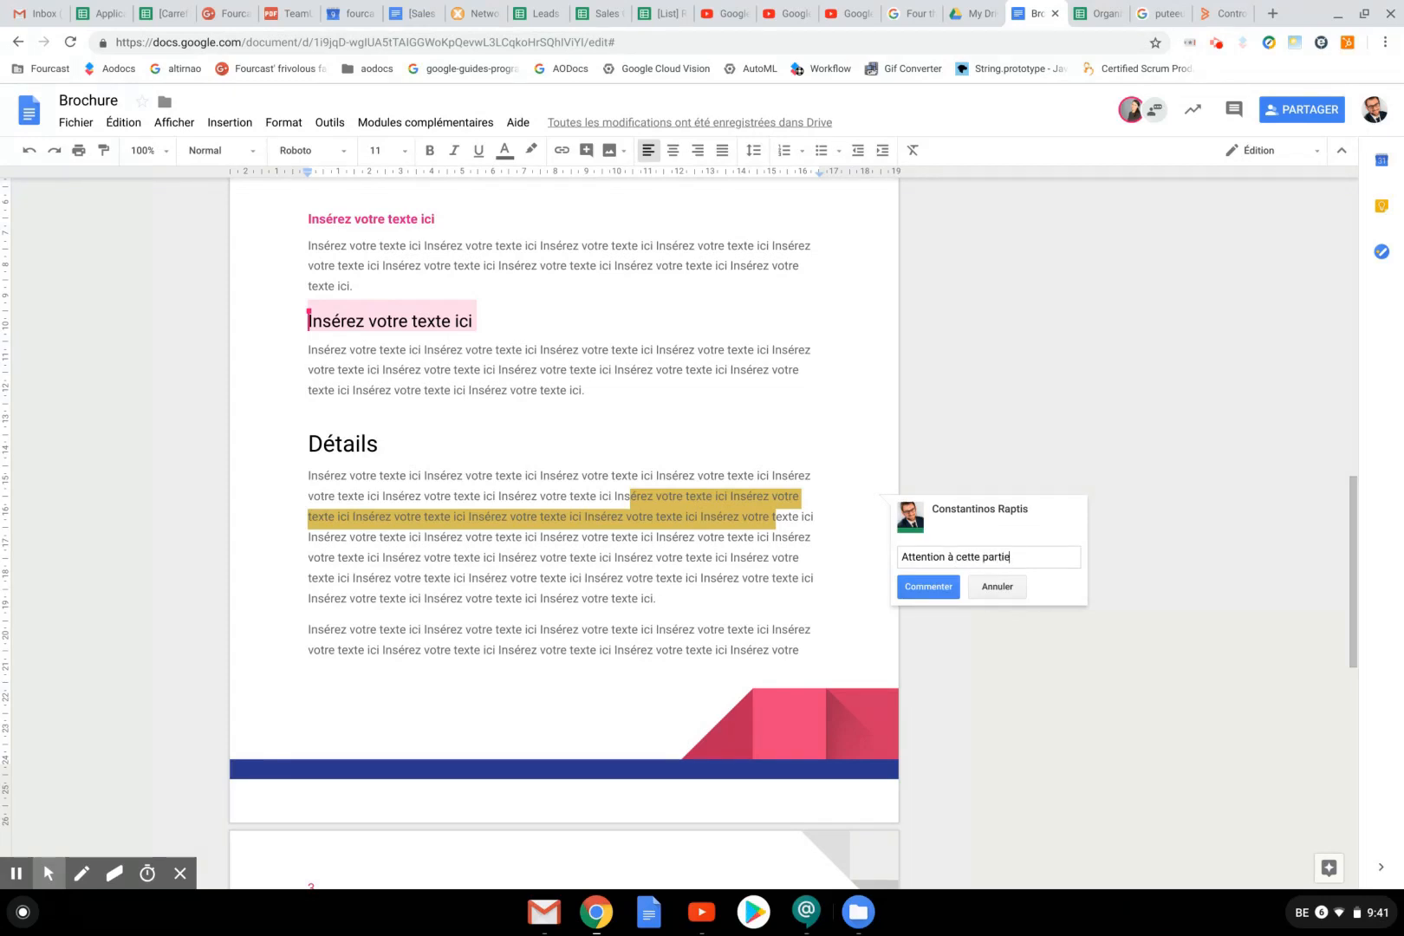
left_click(928, 587)
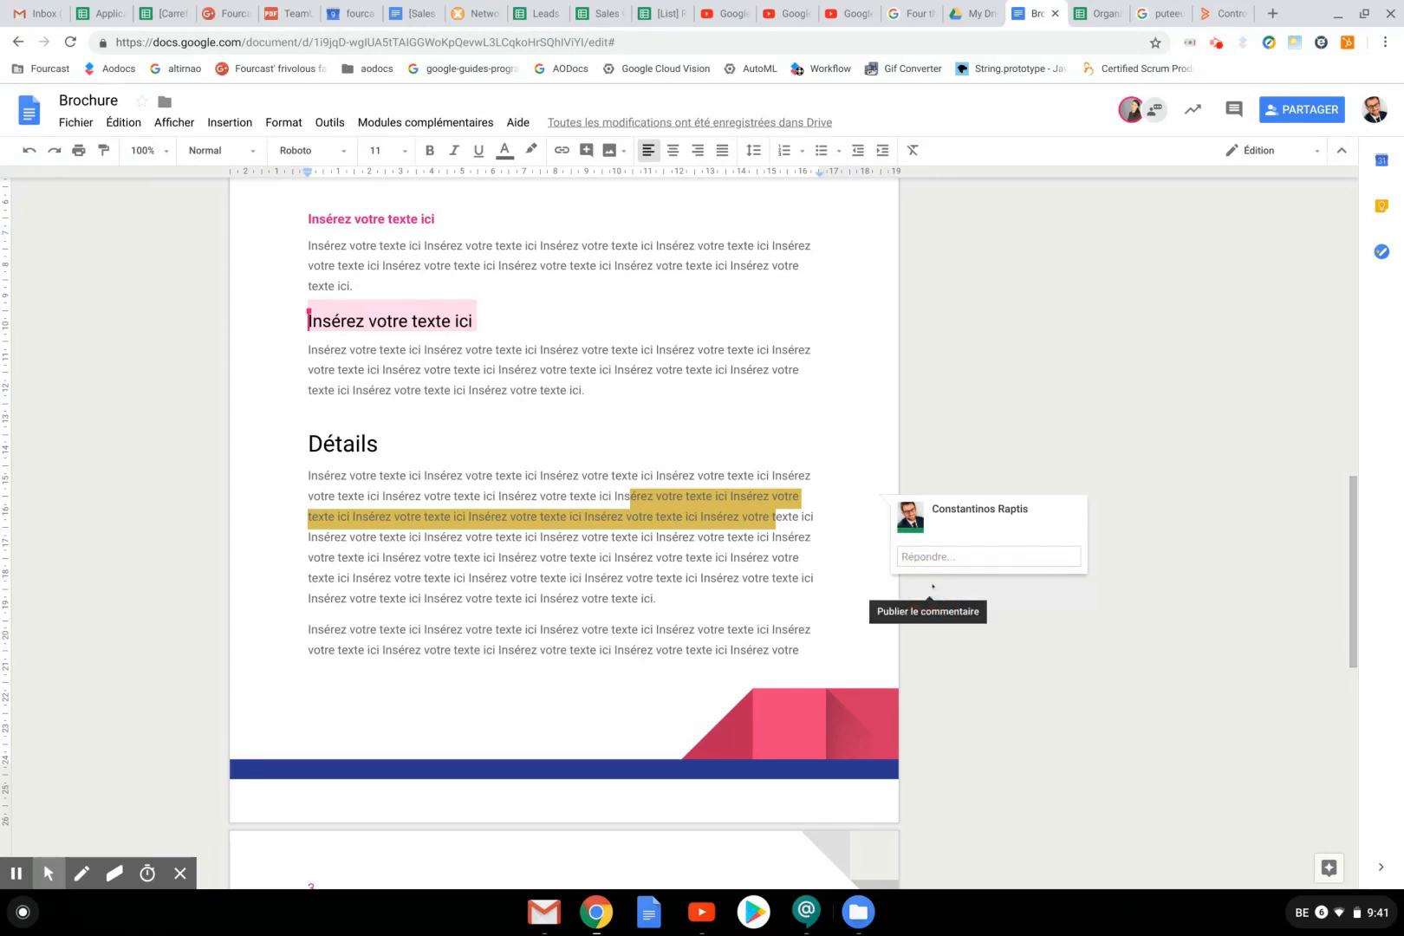
Step: Start a comment on the closing sentences of the page 3 text and mention the collaborator in it
left_click_drag(547, 372, 446, 355)
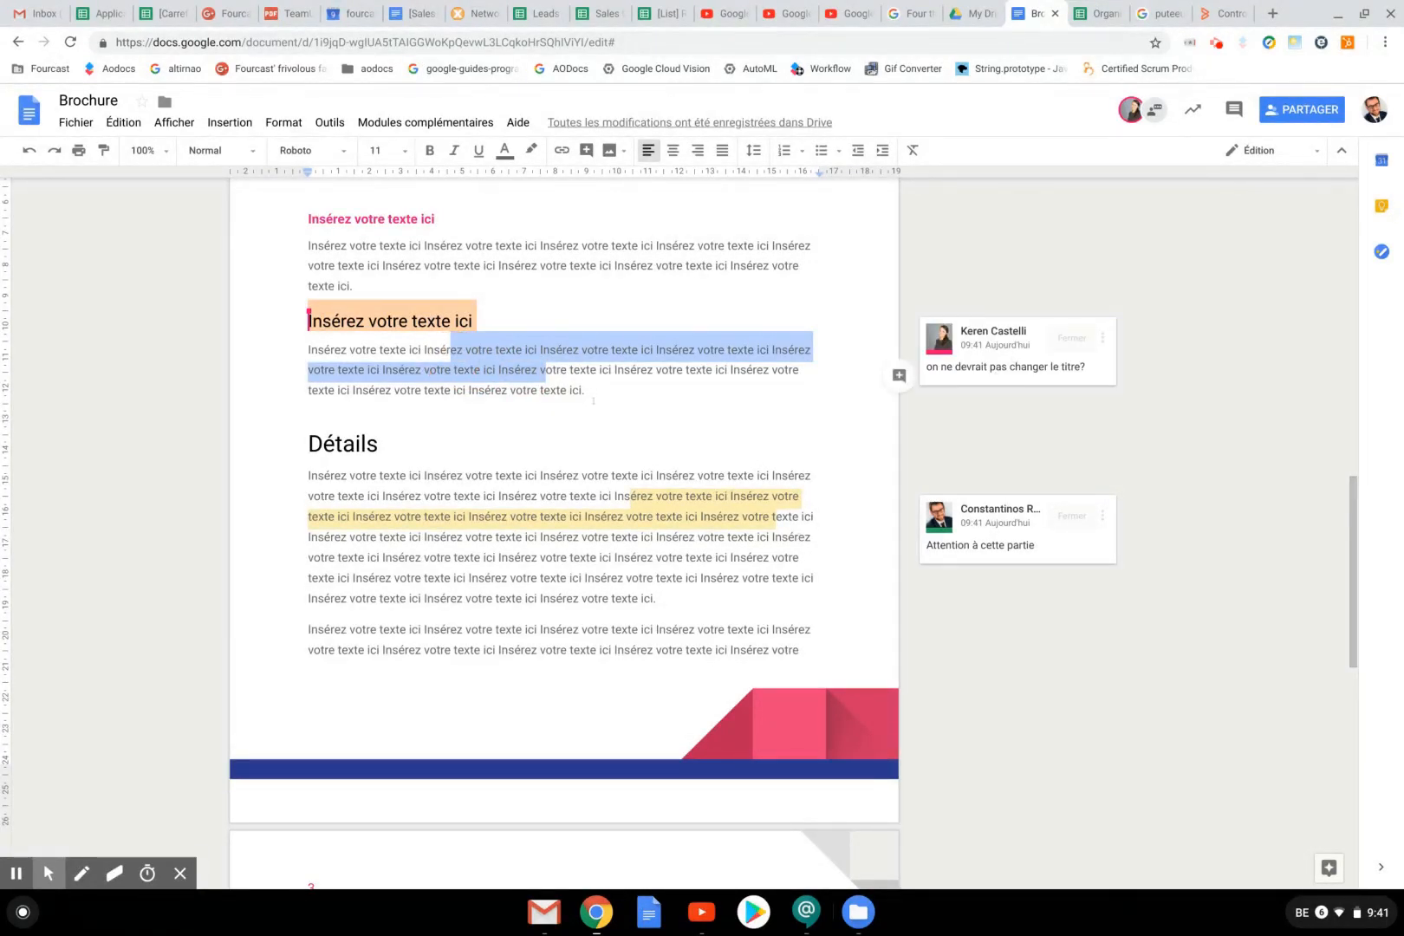
left_click(379, 443)
scroll(379, 443, "down", 2)
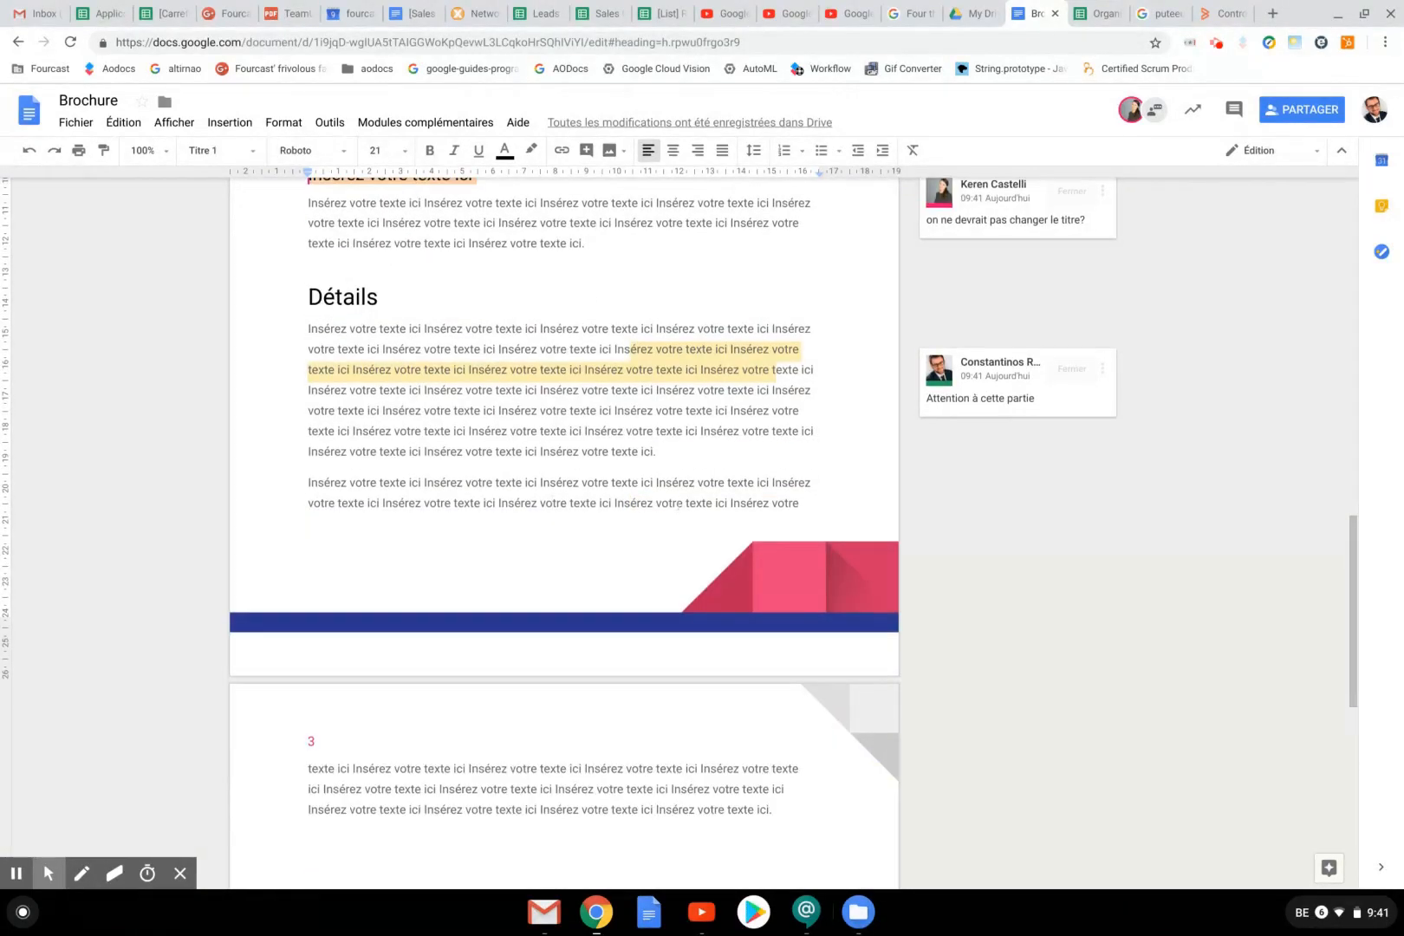
left_click(690, 501)
left_click_drag(771, 809, 679, 788)
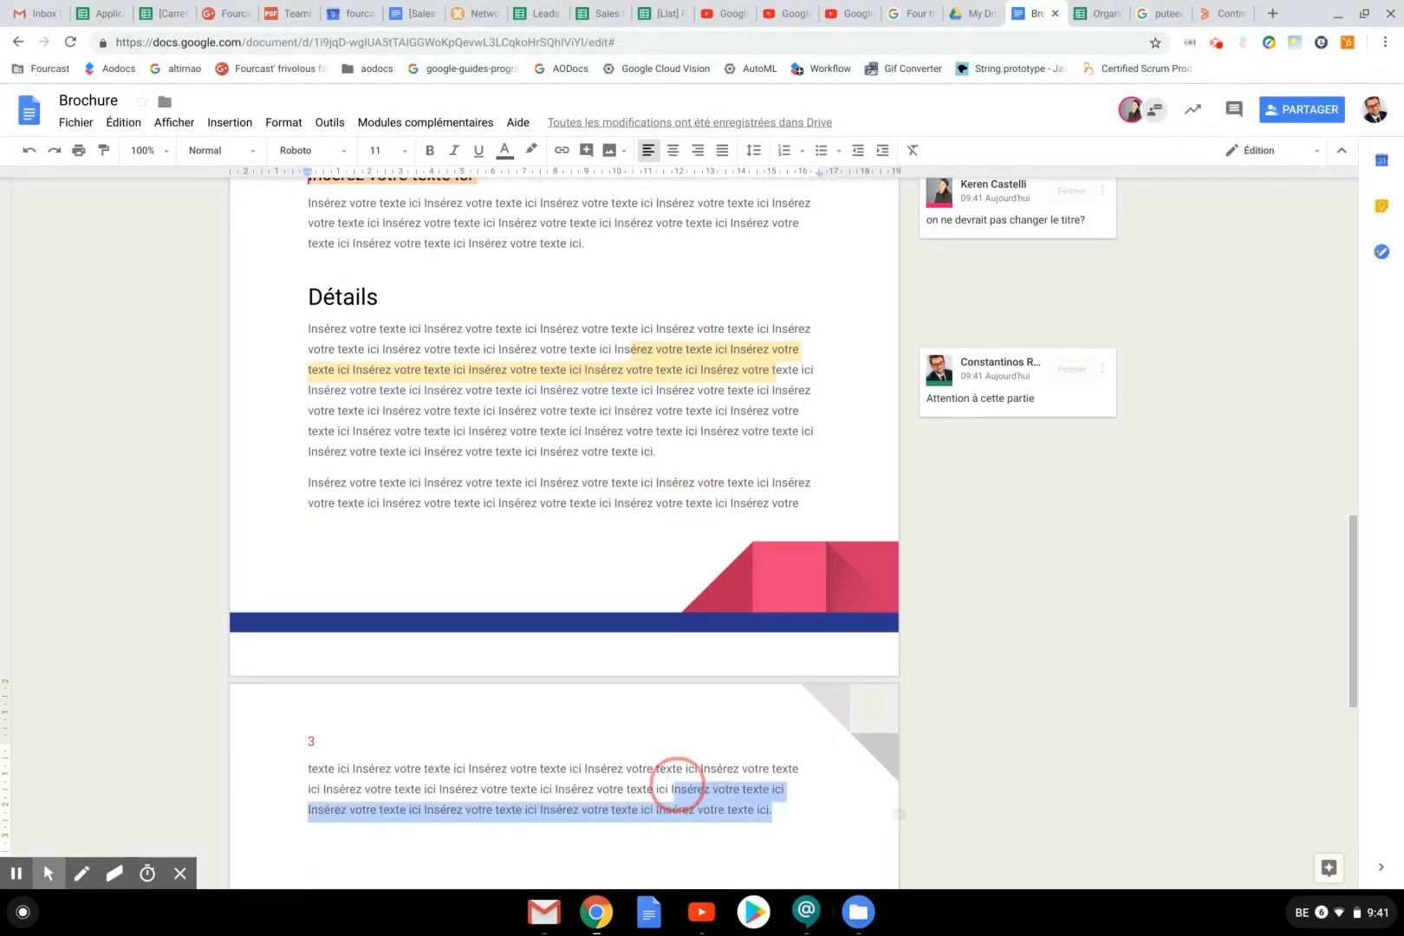
left_click(899, 815)
type("+")
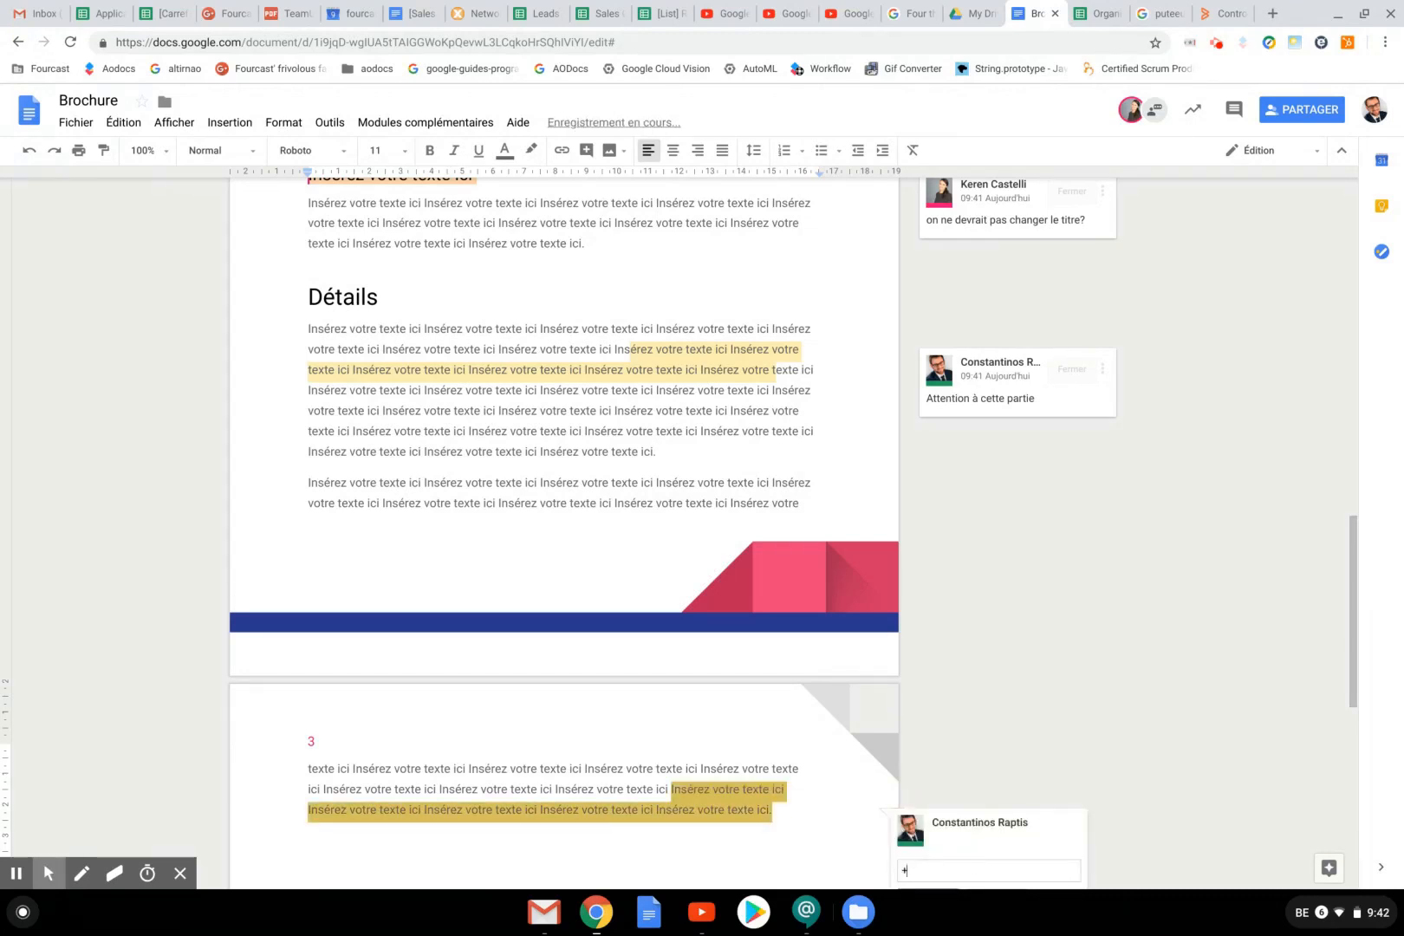
type("kere")
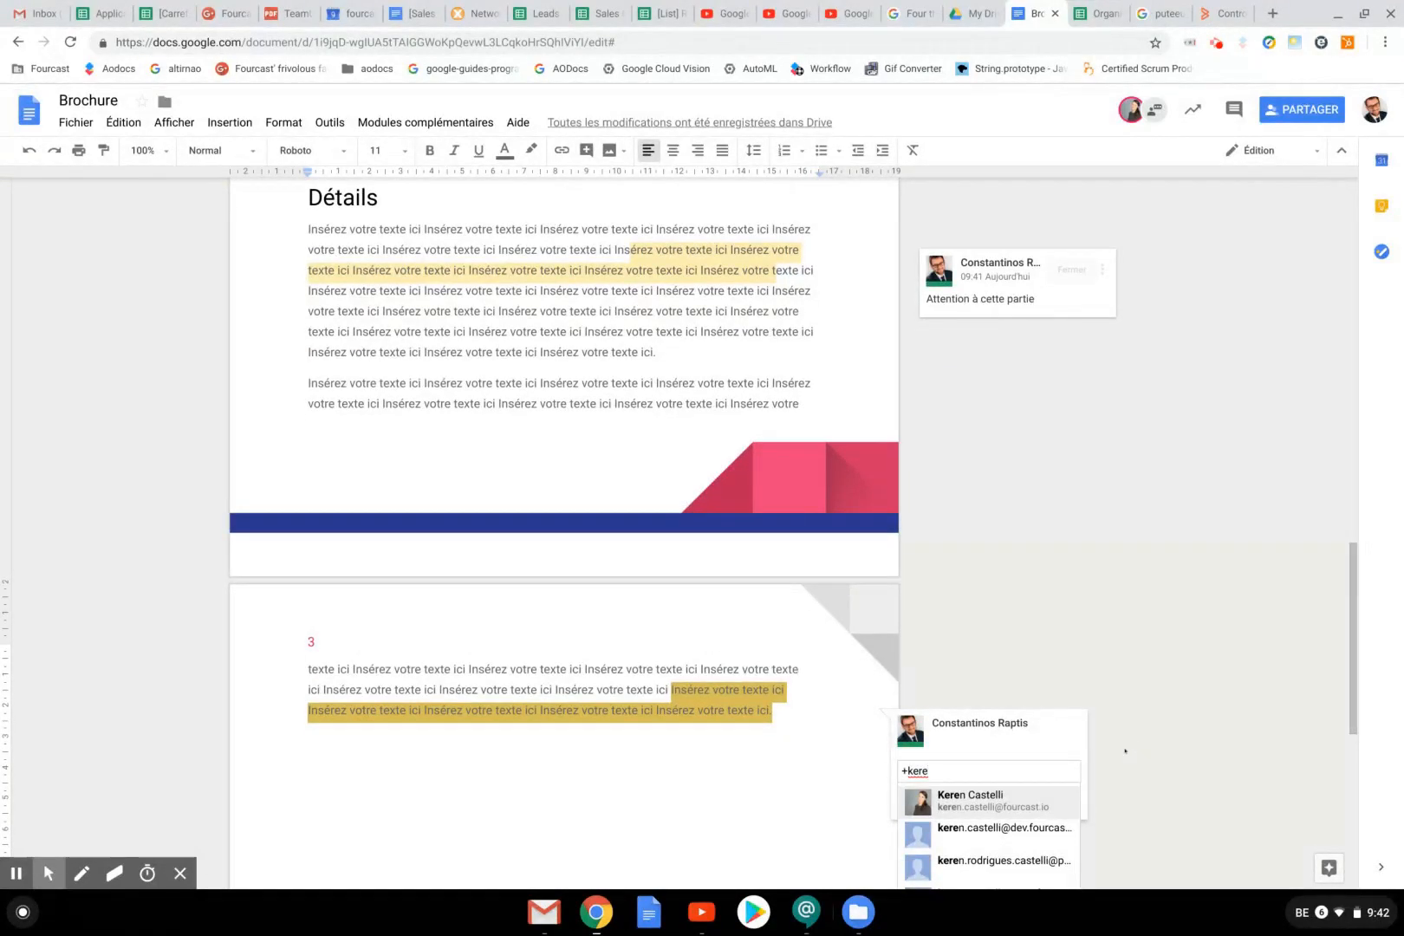
left_click(1036, 796)
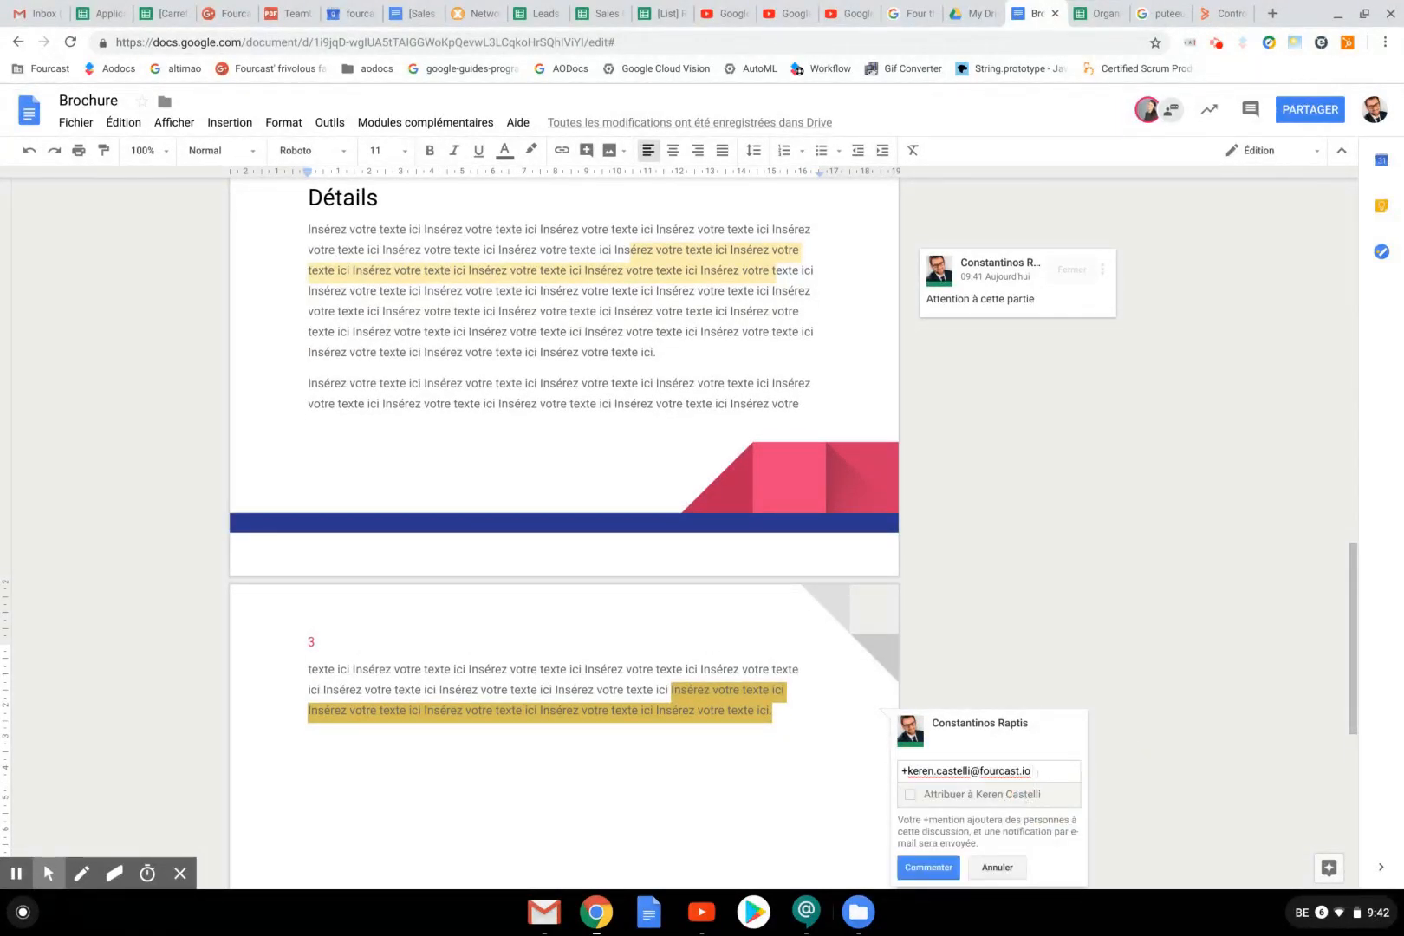
Step: Complete the comment with "Peux-tu rajouter une image ici" and assign it to the mentioned collaborator
type("Peux)")
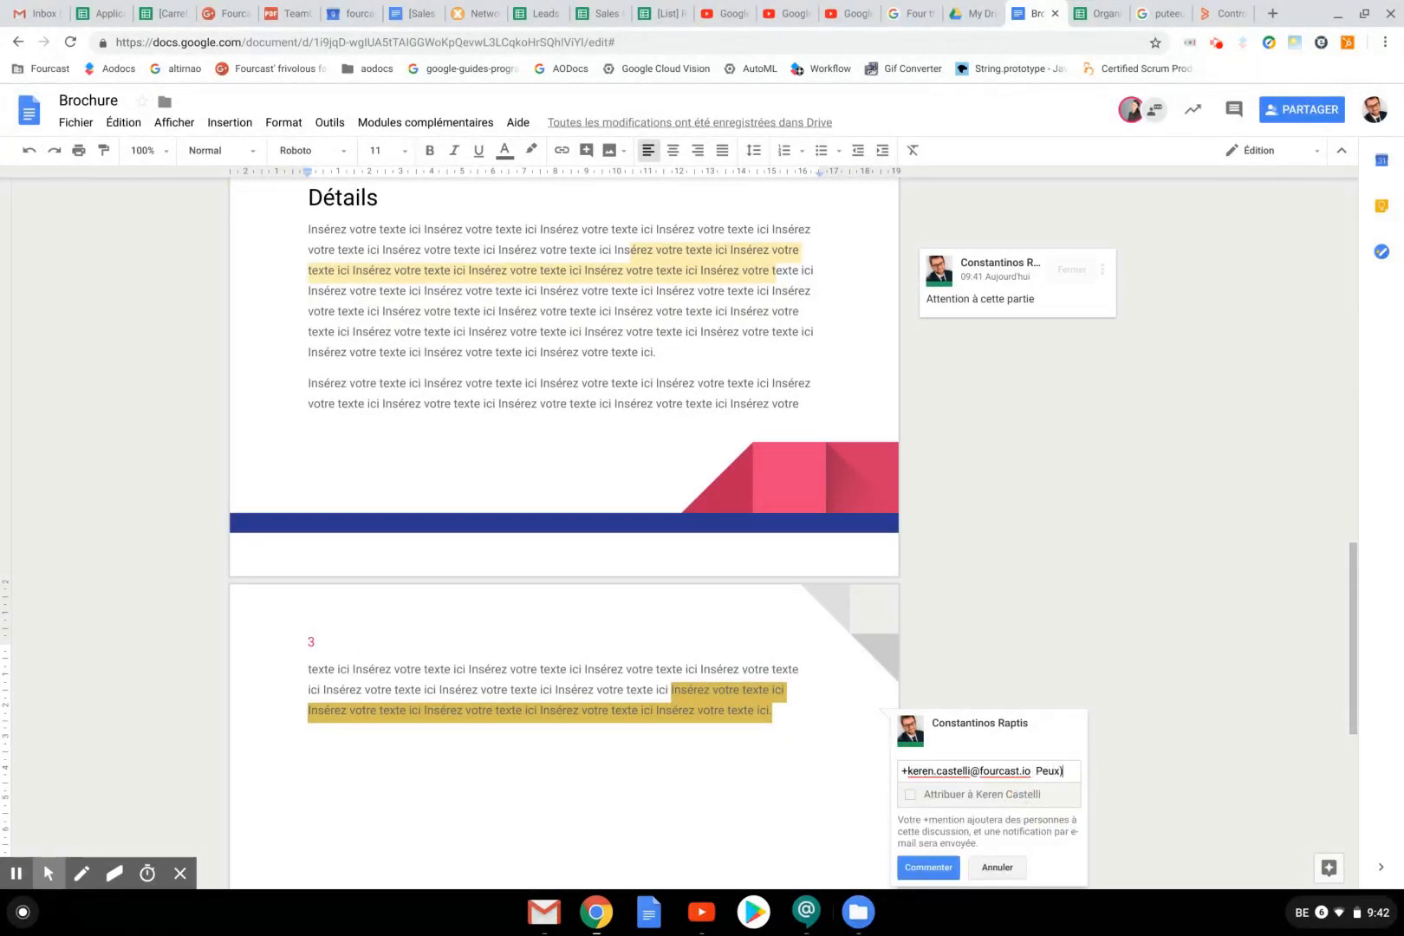
type("tu")
key("BackSpace")
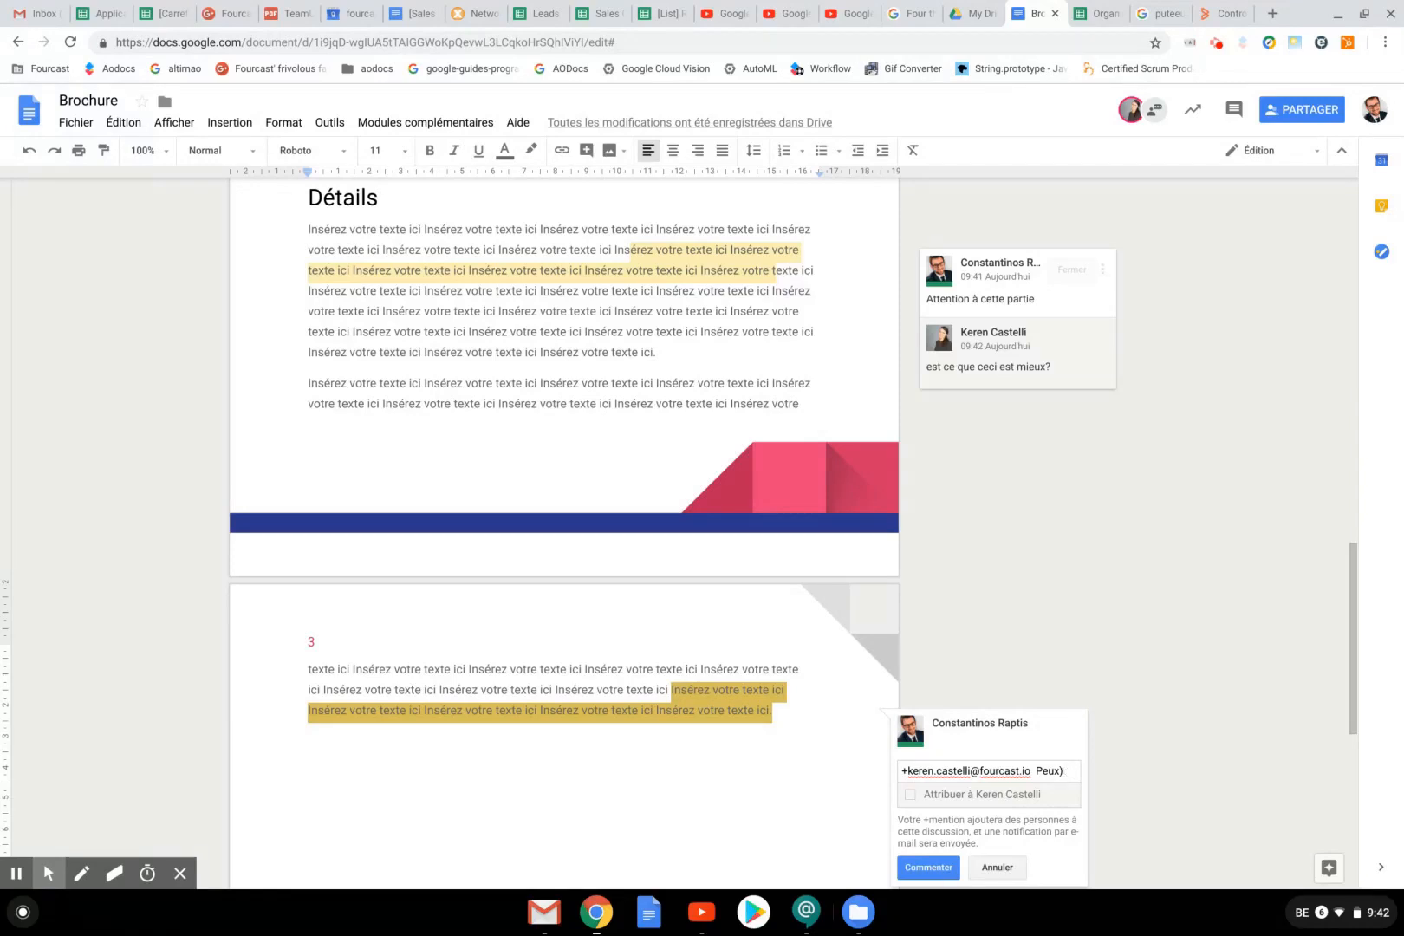
key("BackSpace")
type("-tu")
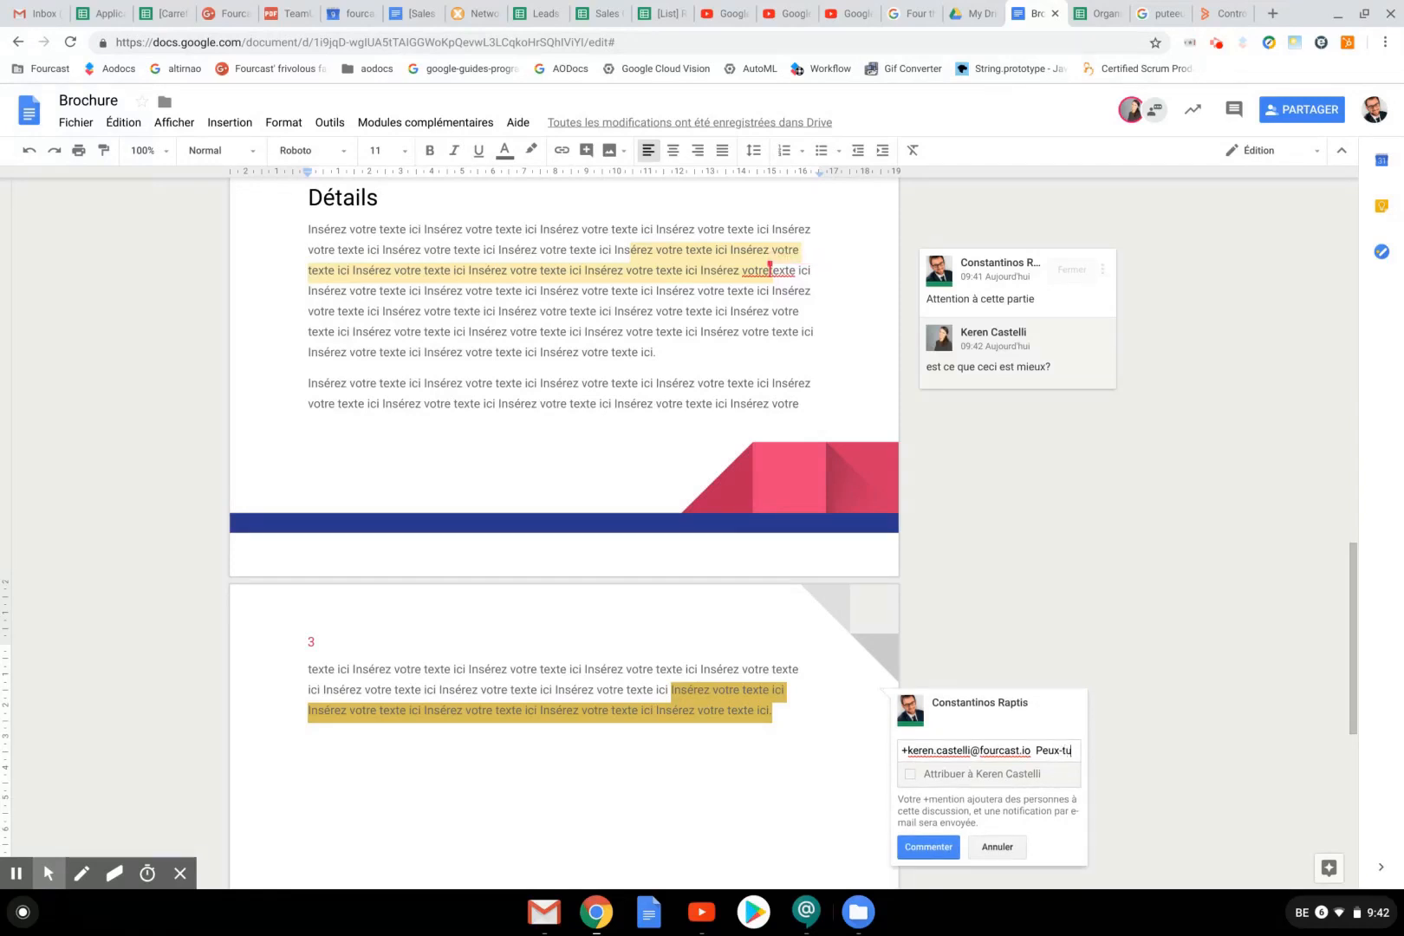
type(" rajout")
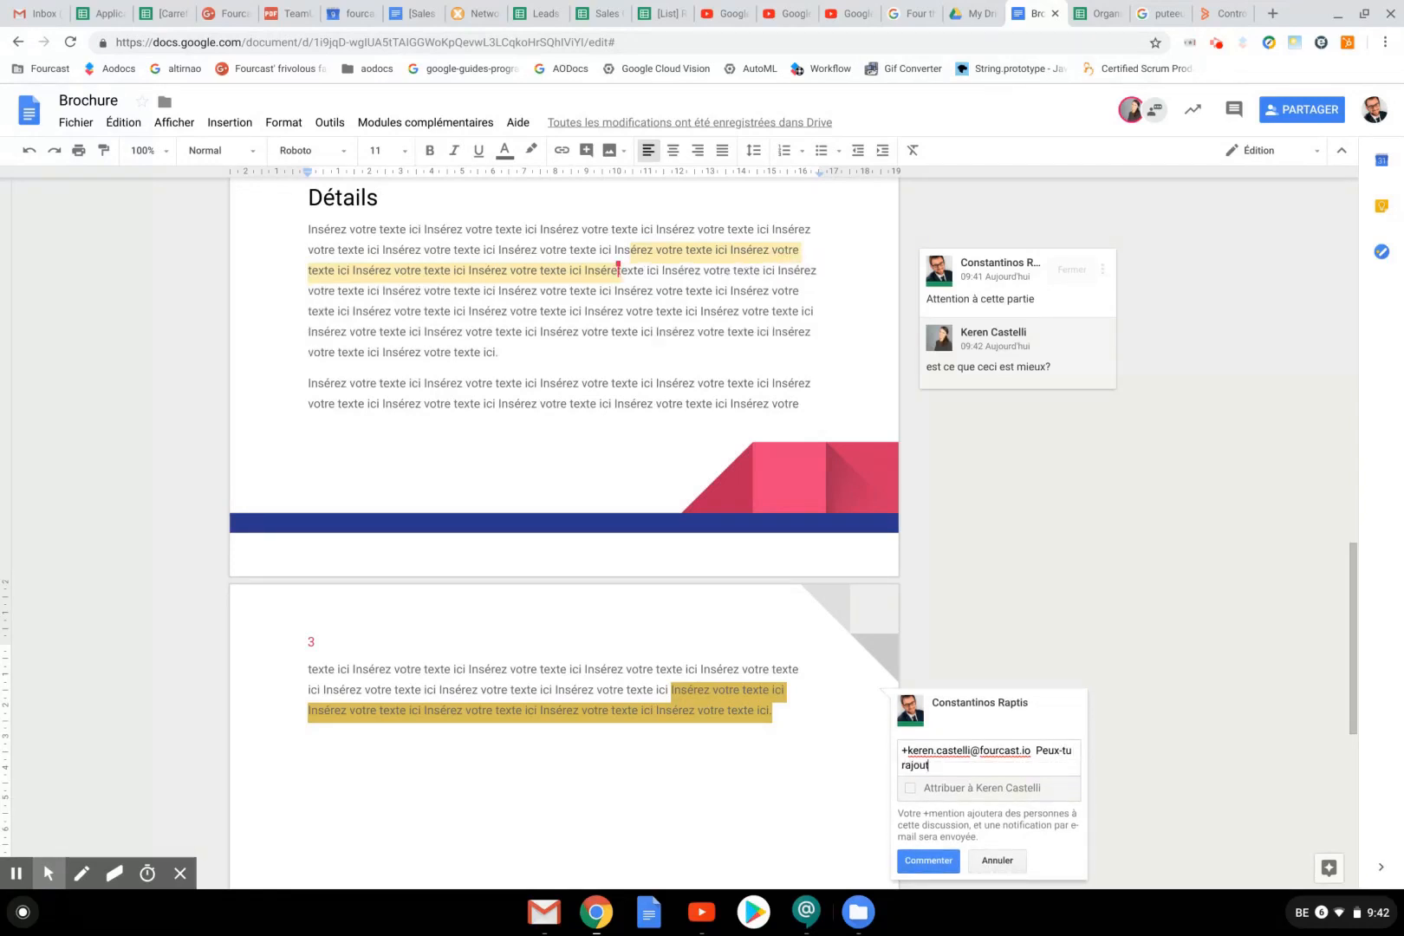
type("er une image ici")
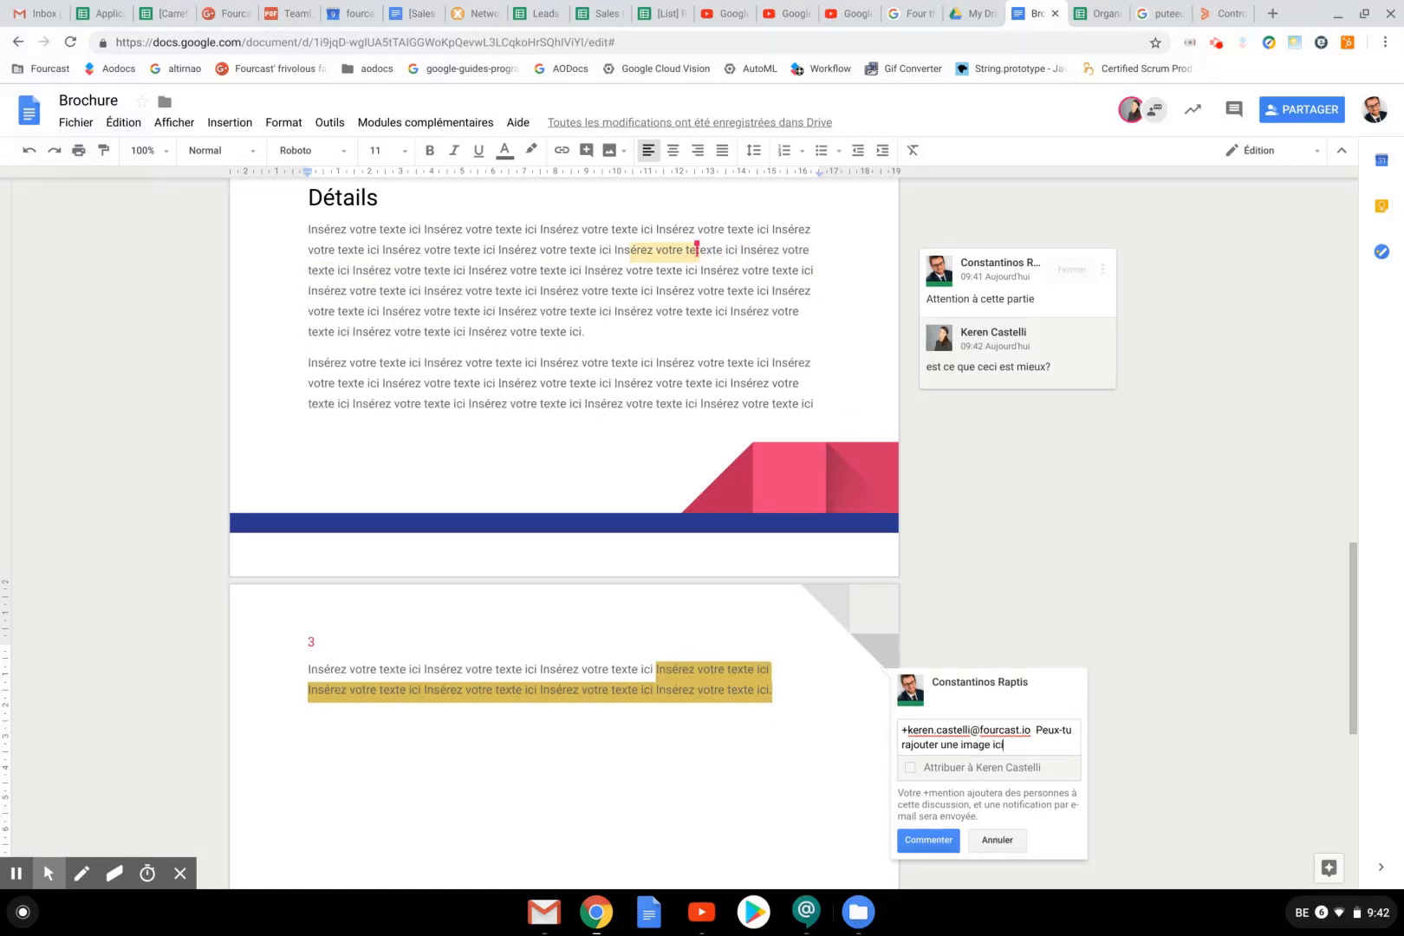
left_click(909, 768)
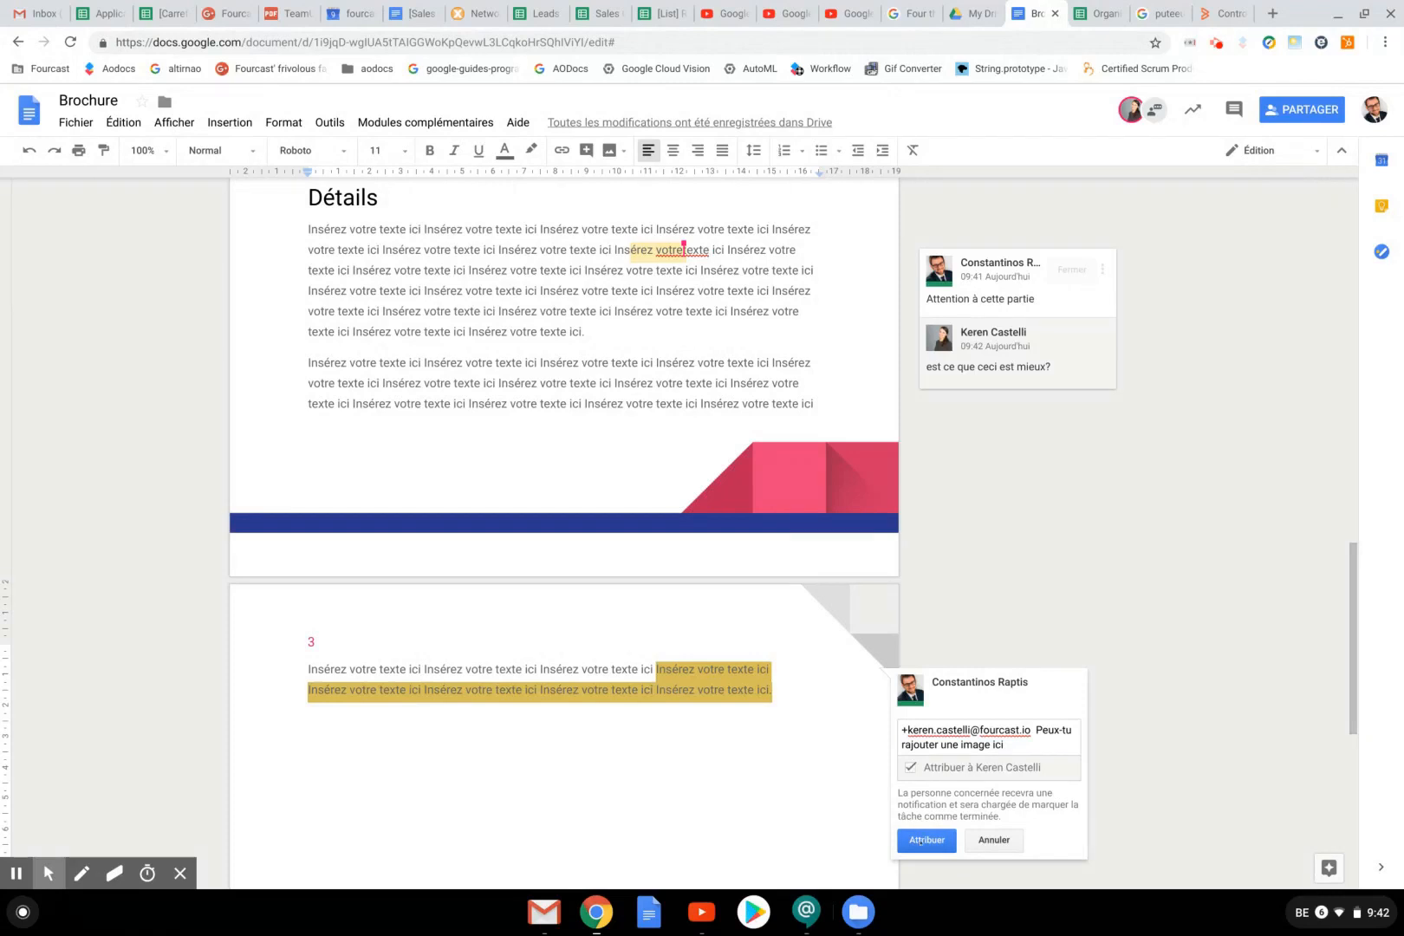
left_click(926, 840)
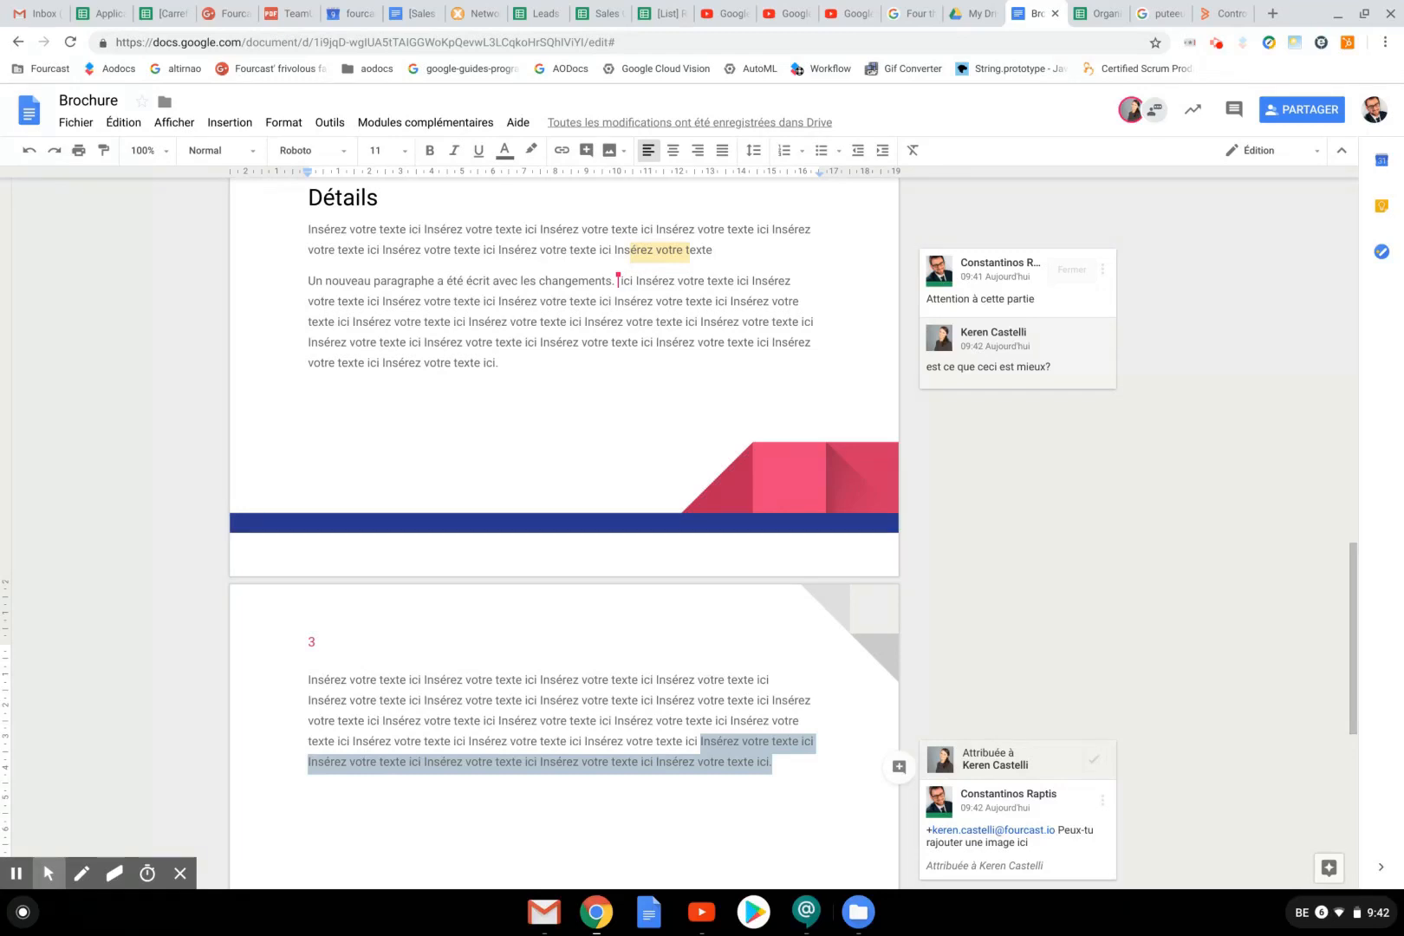
Step: Reply "Oui parfait!" in the comment thread "Attention à cette partie" under the heading "Détails"
scroll(1059, 640, "up", 1)
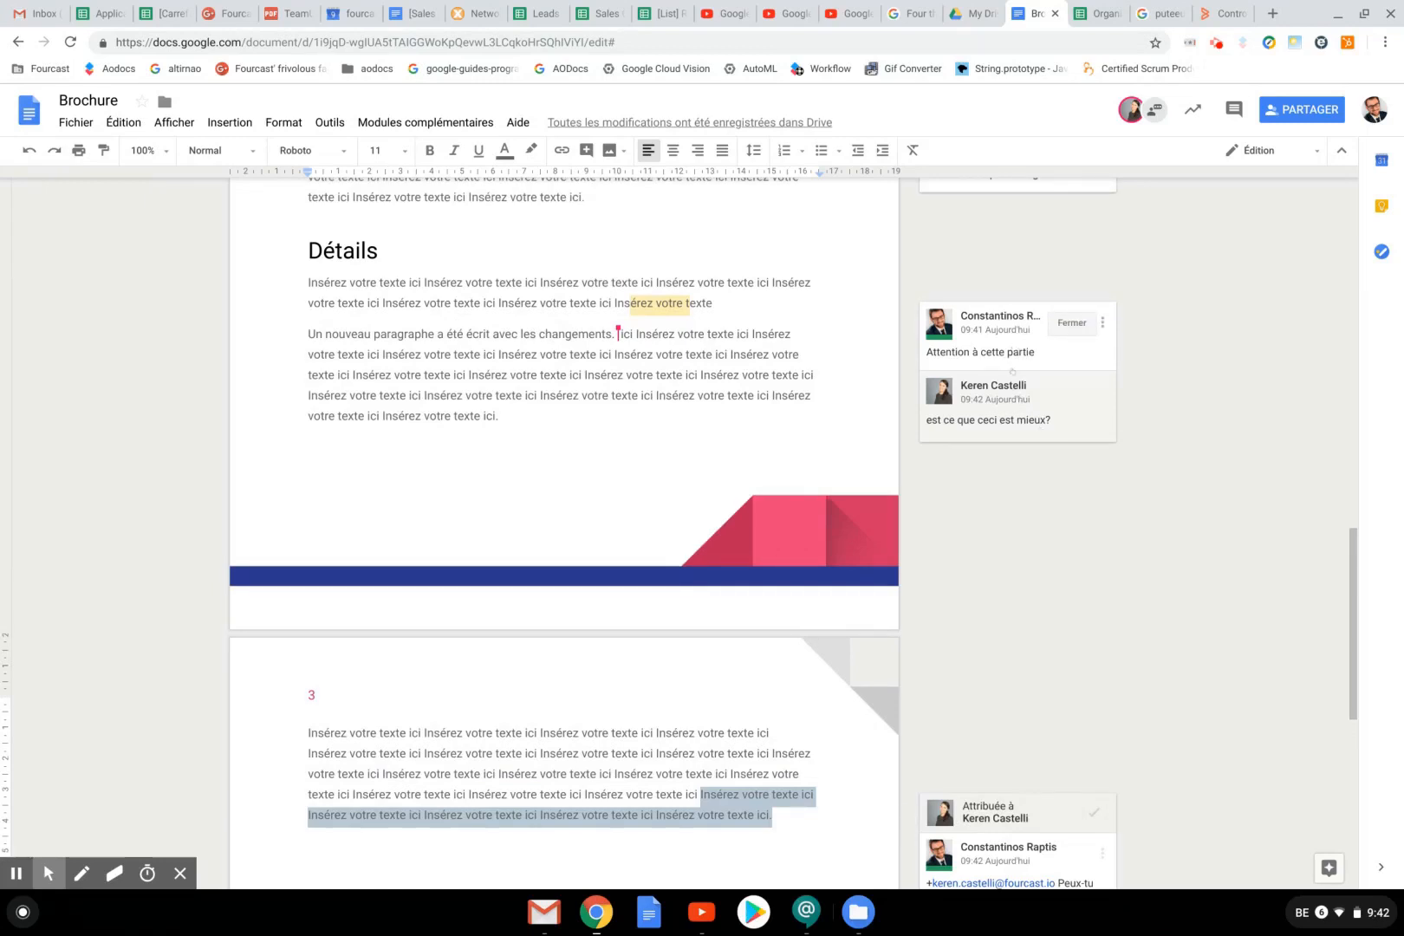
scroll(1069, 430, "down", 1)
scroll(1069, 430, "down", 1)
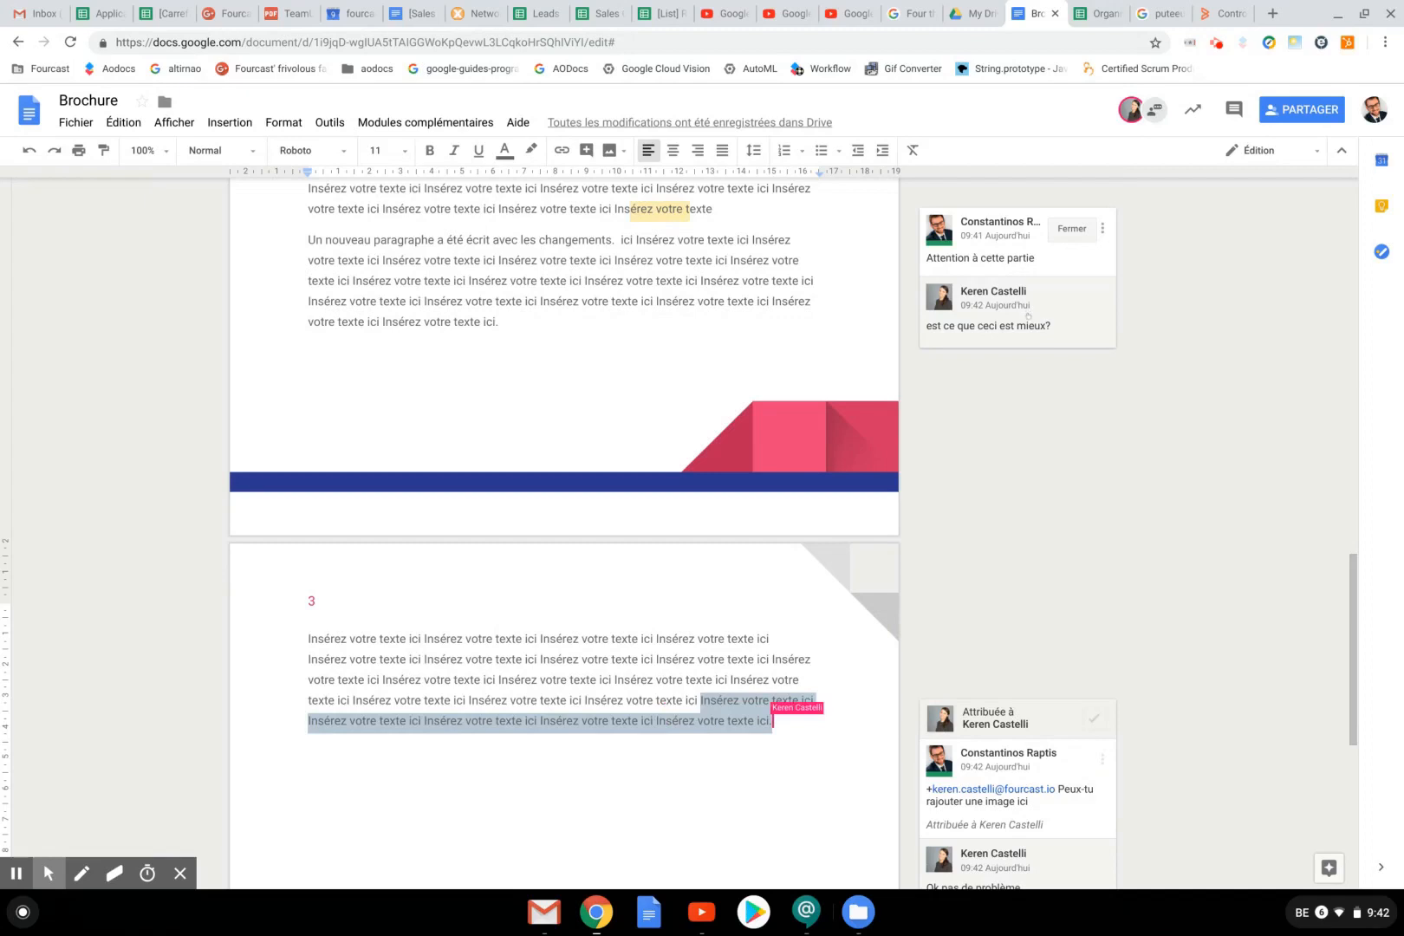
left_click(1028, 312)
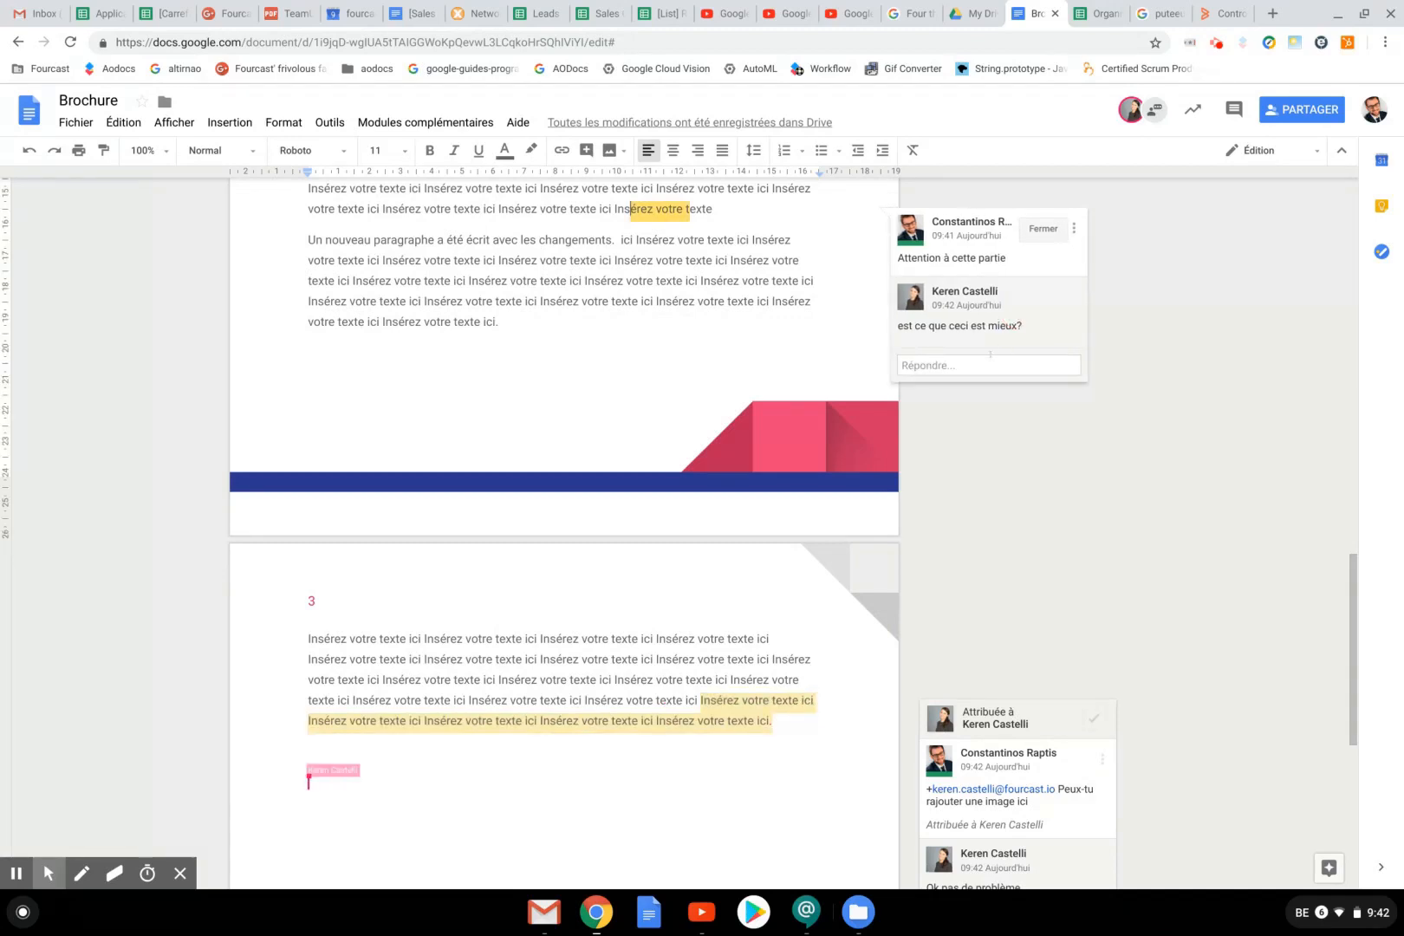
left_click(990, 357)
type("Oui")
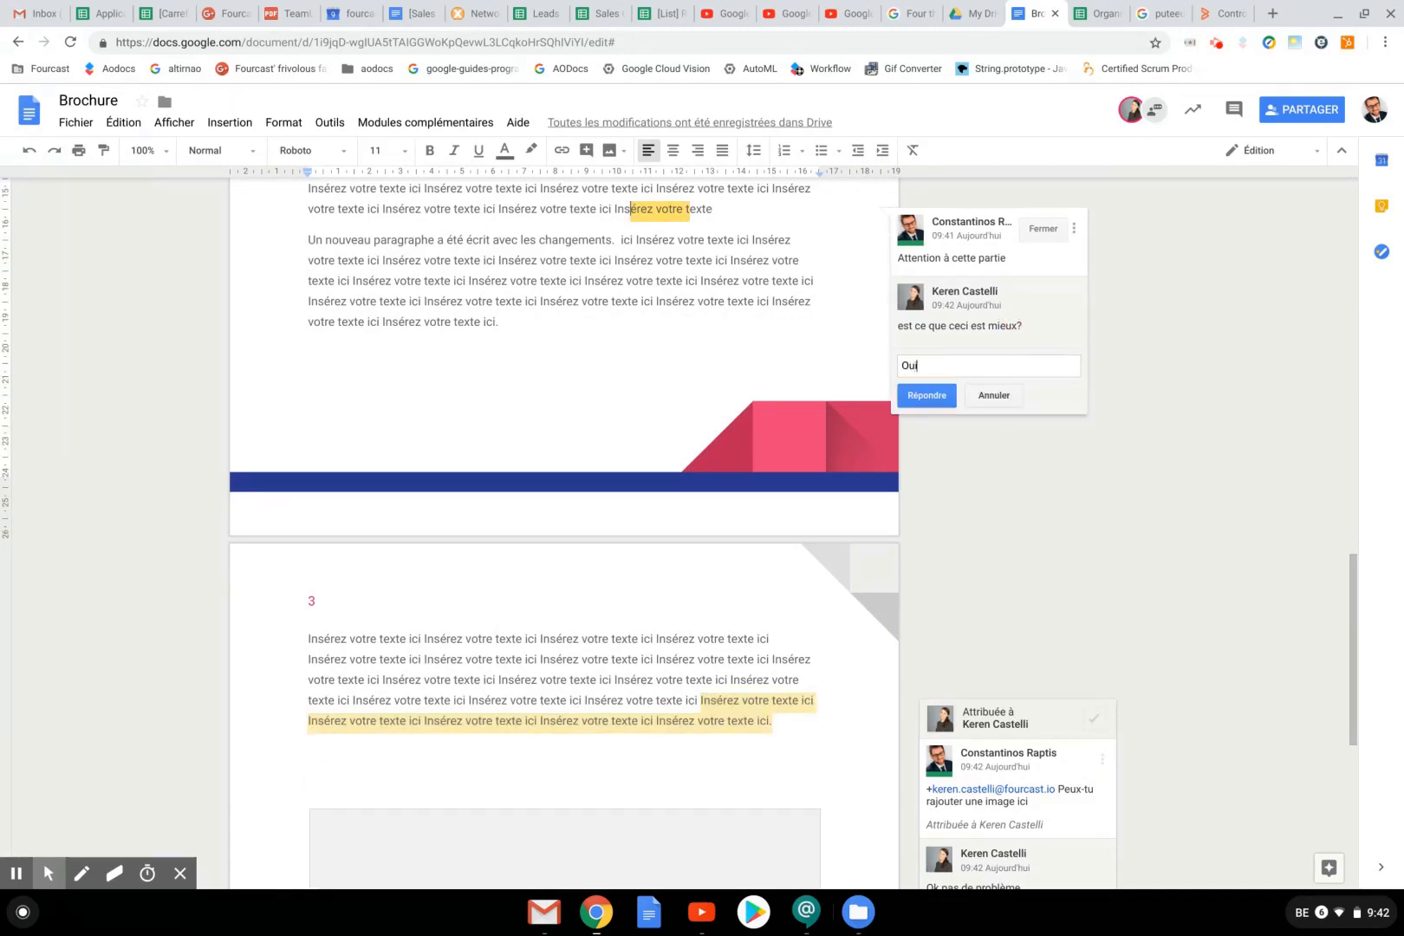
type(" parfa")
type("it")
type("(")
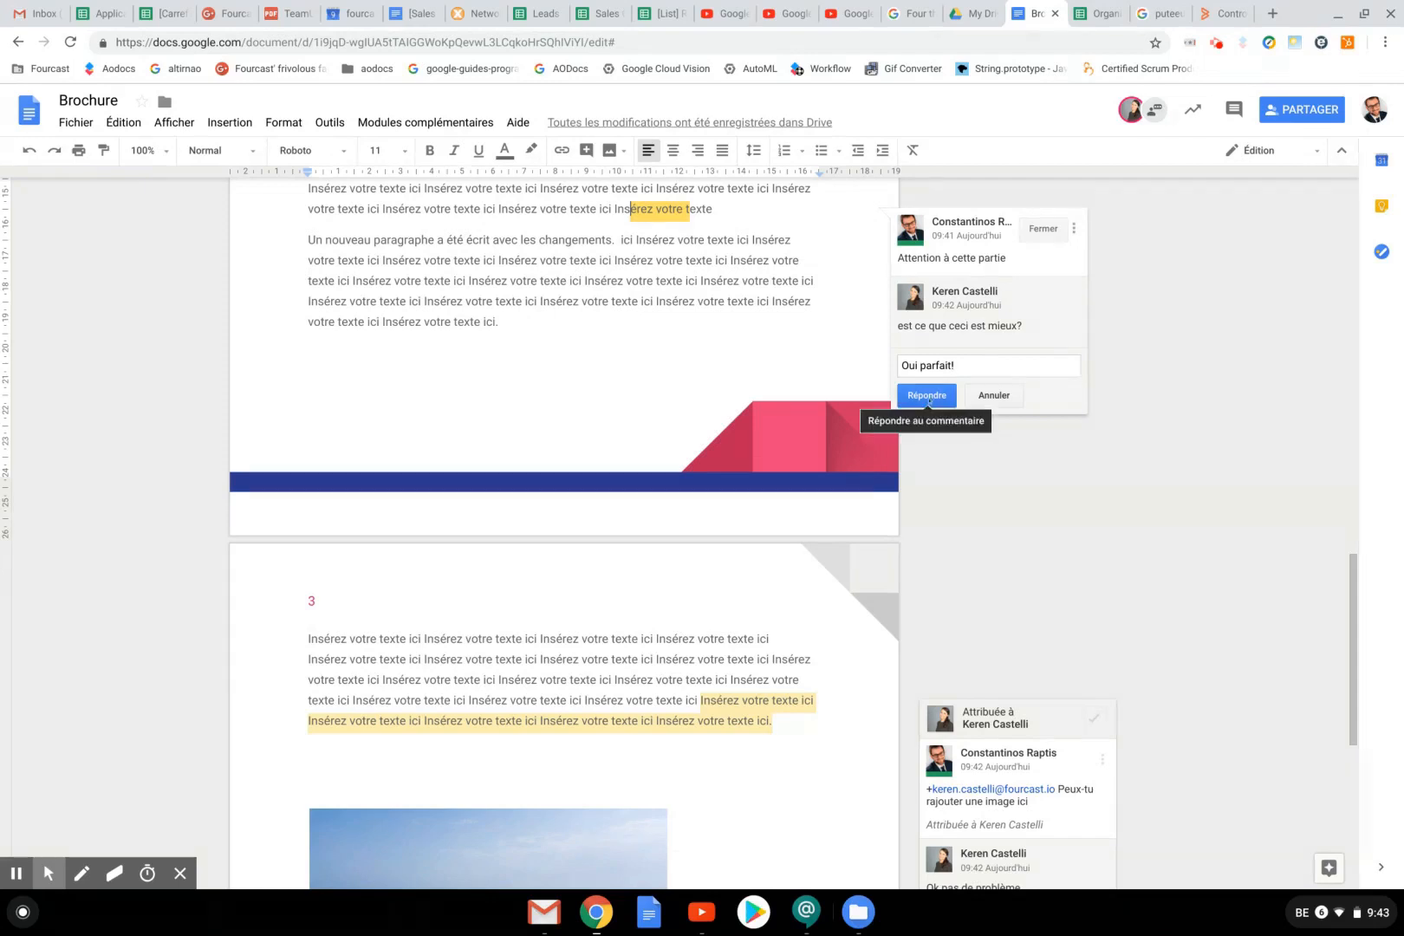
left_click(927, 395)
Step: Reply "OUi bonne idée" to the collaborator's comment about changing the title above "Détails" and close that discussion
scroll(1098, 767, "down", 3)
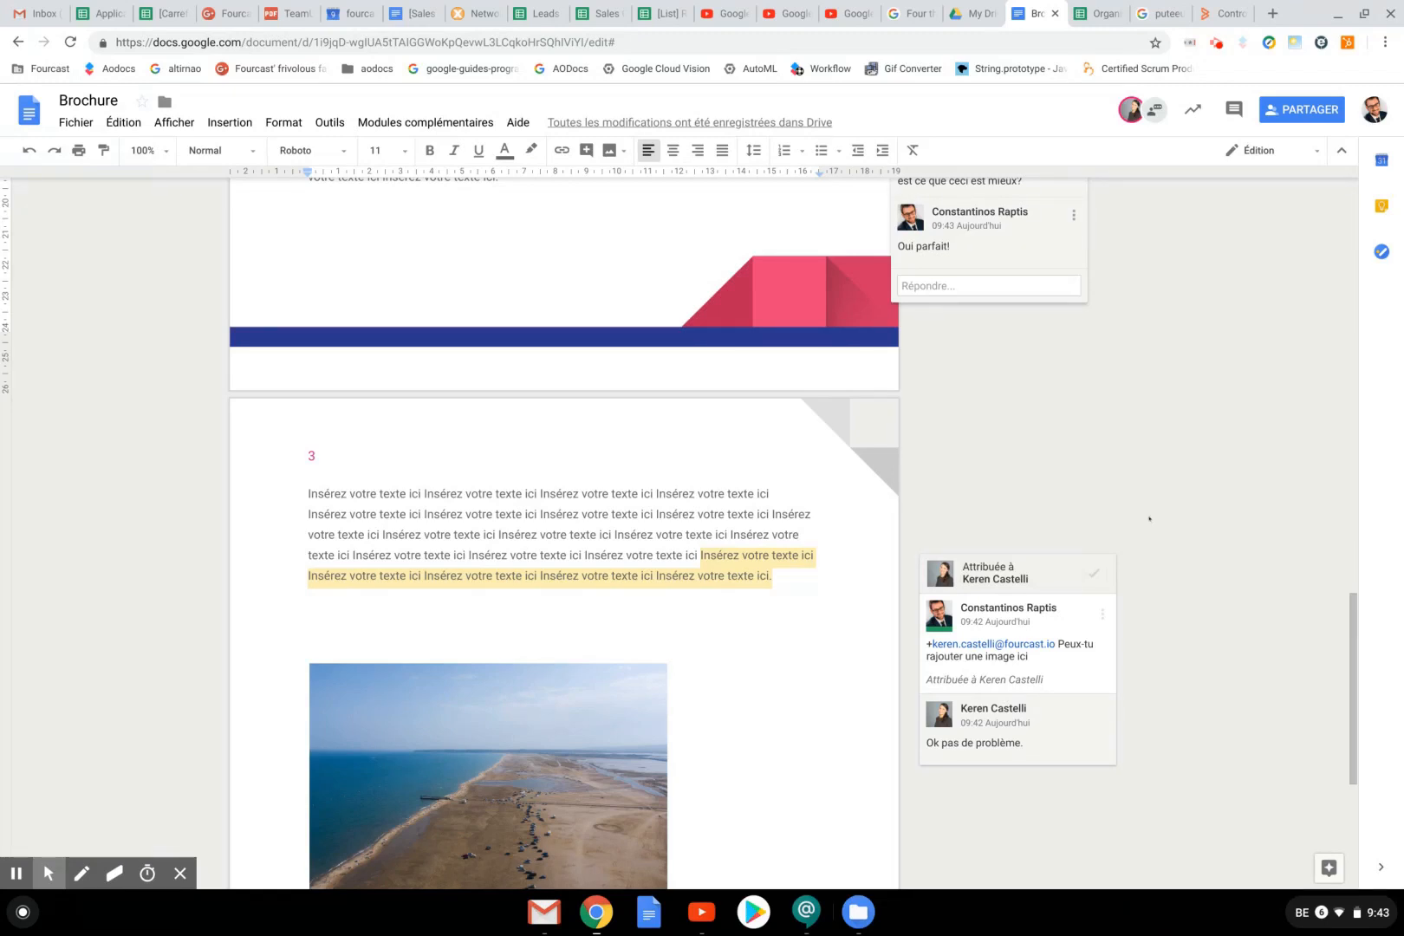
scroll(1148, 517, "up", 5)
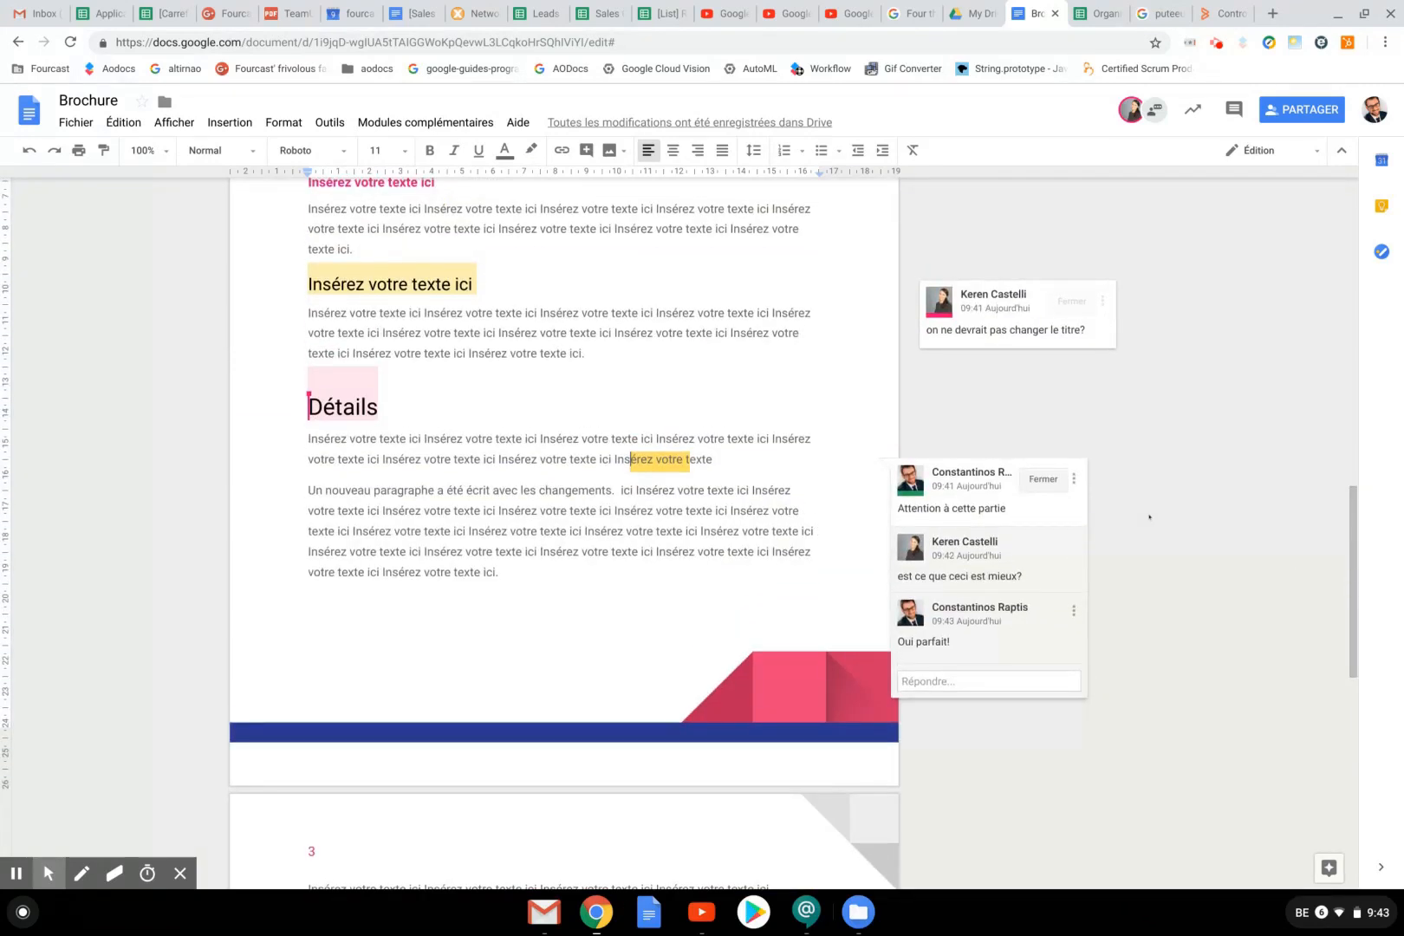
left_click(1011, 332)
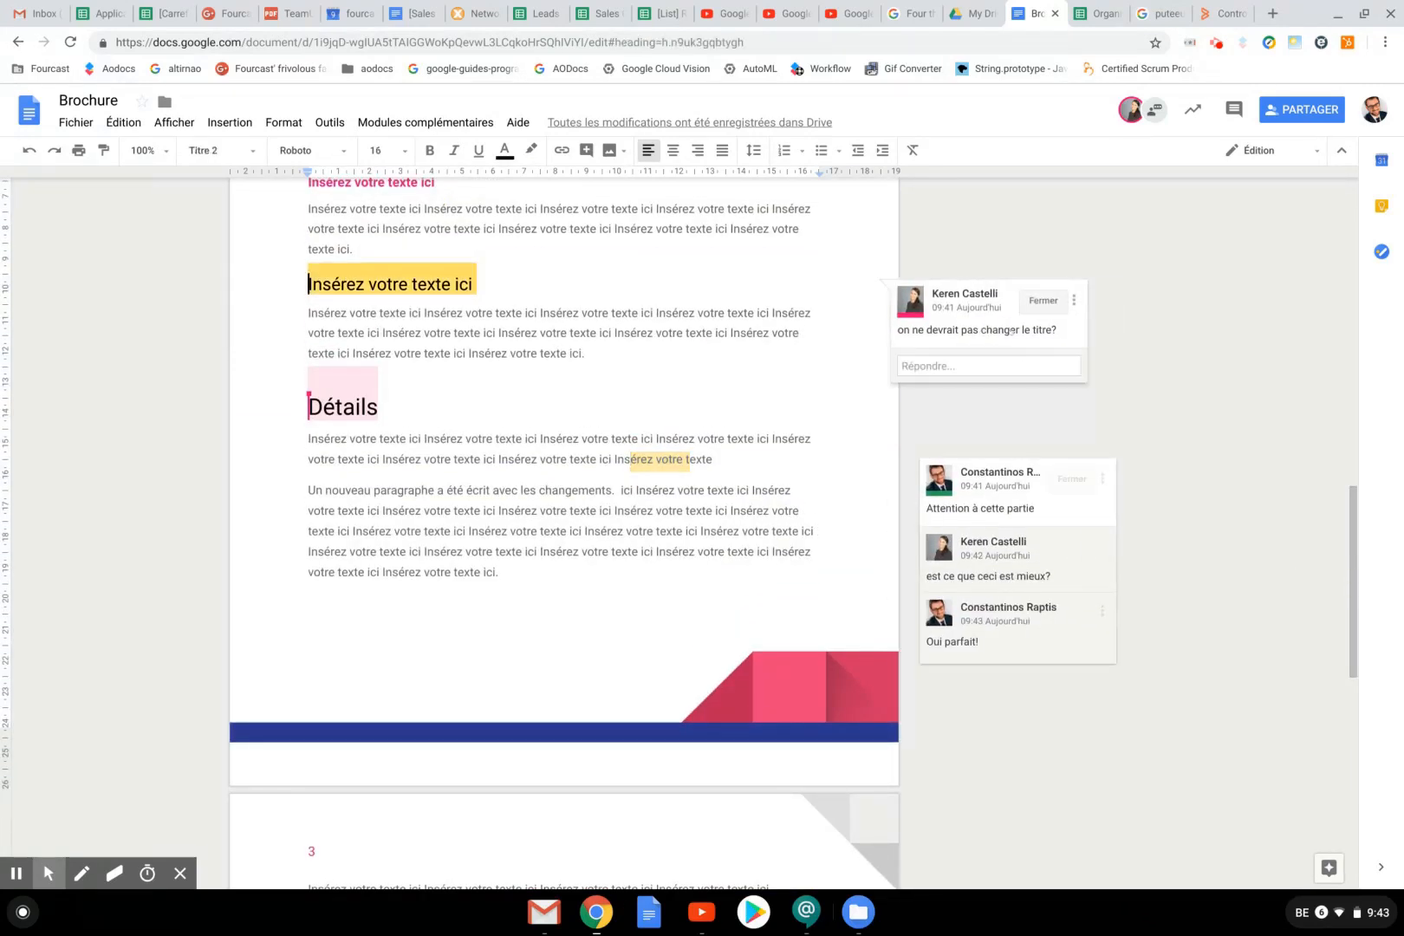
left_click(990, 362)
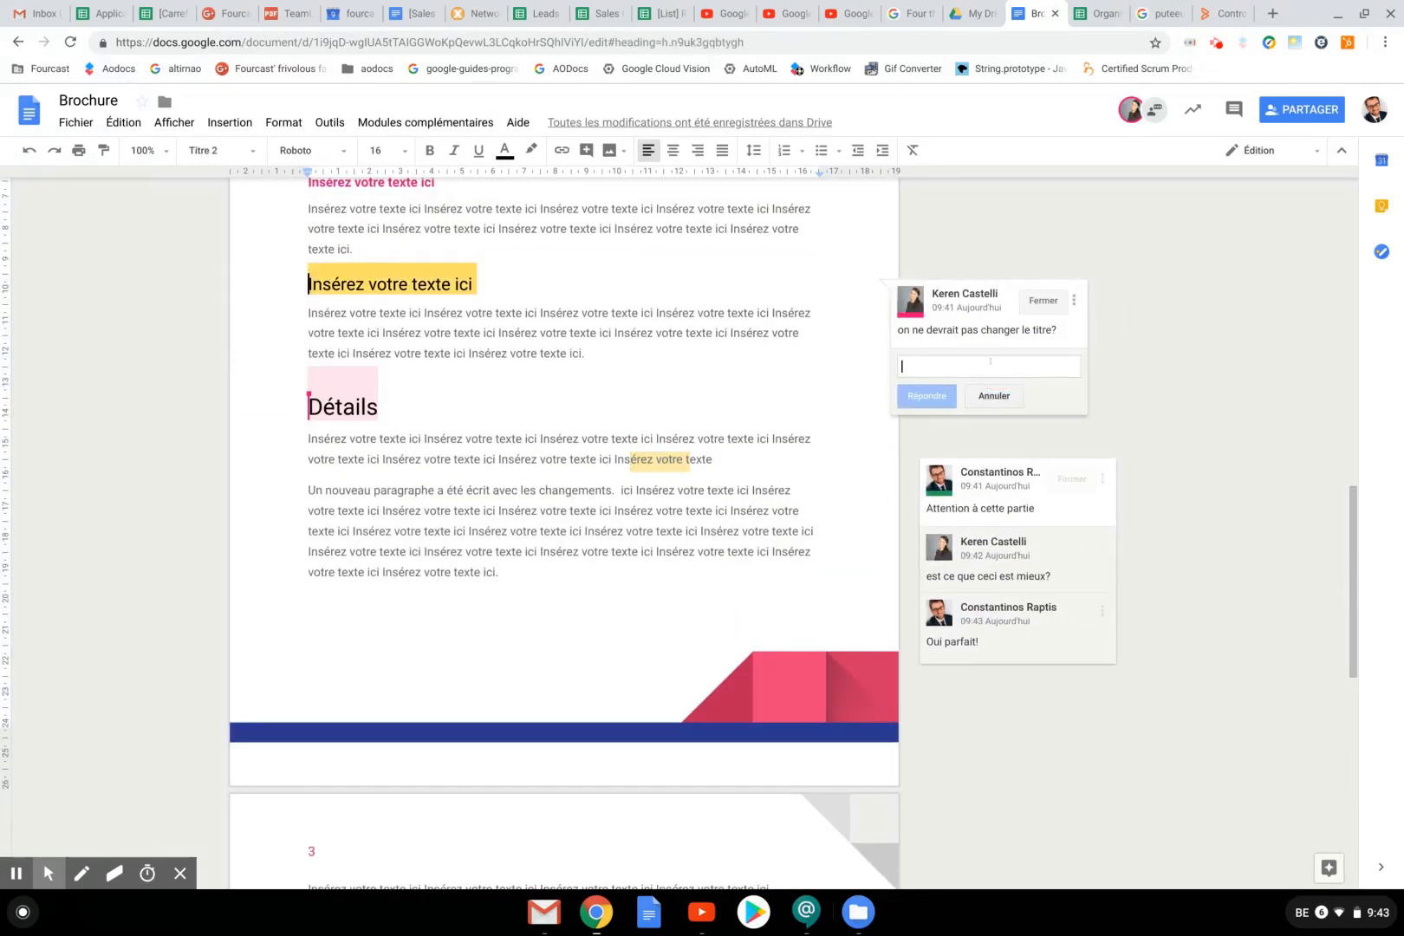
type("OUi bonne idée")
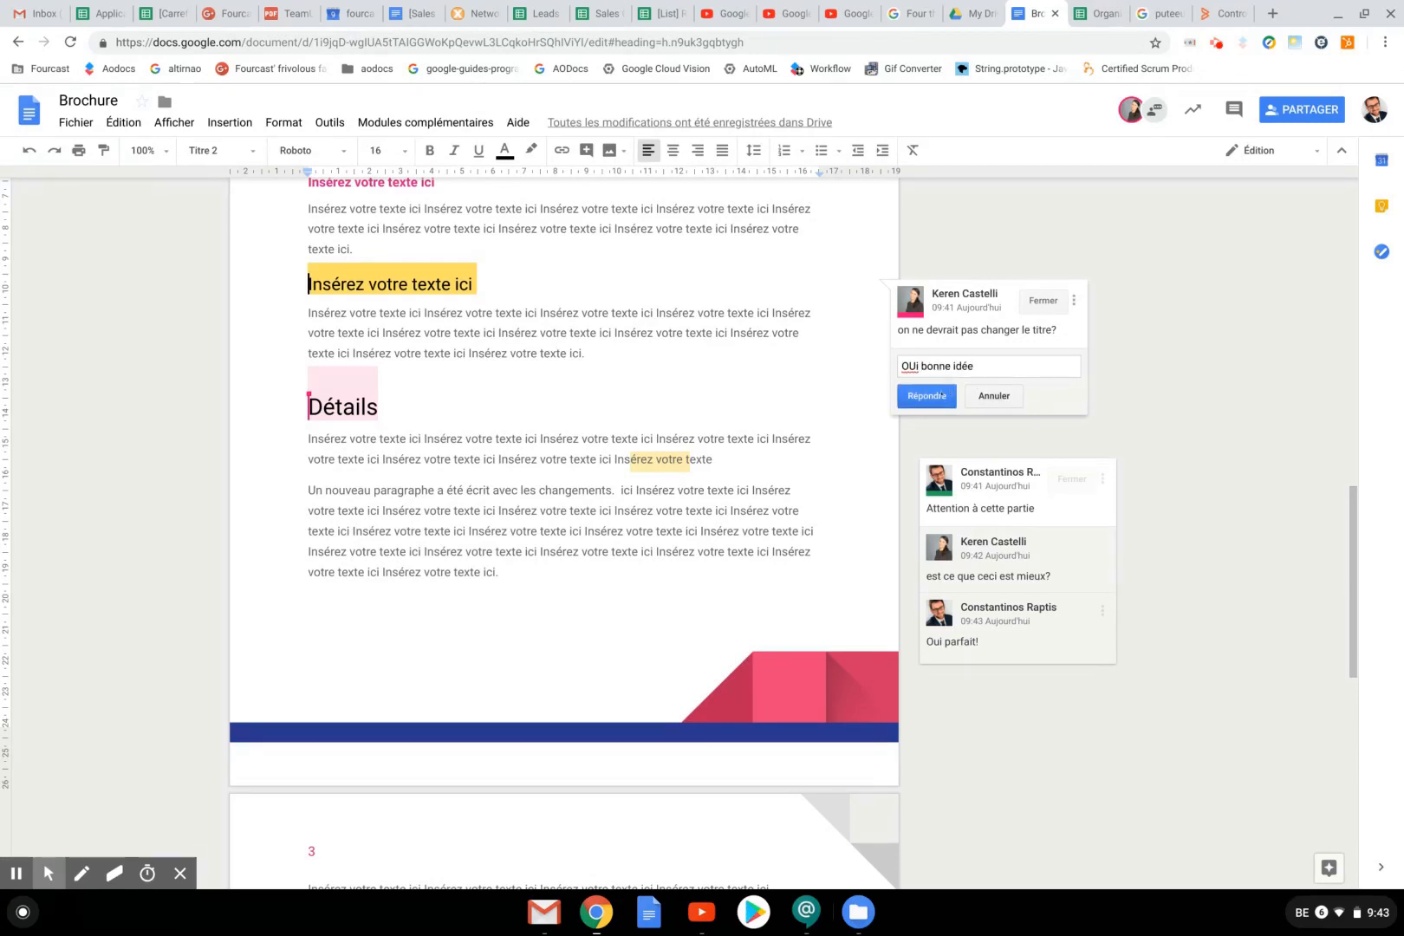
left_click(926, 396)
scroll(563, 533, "up", 3)
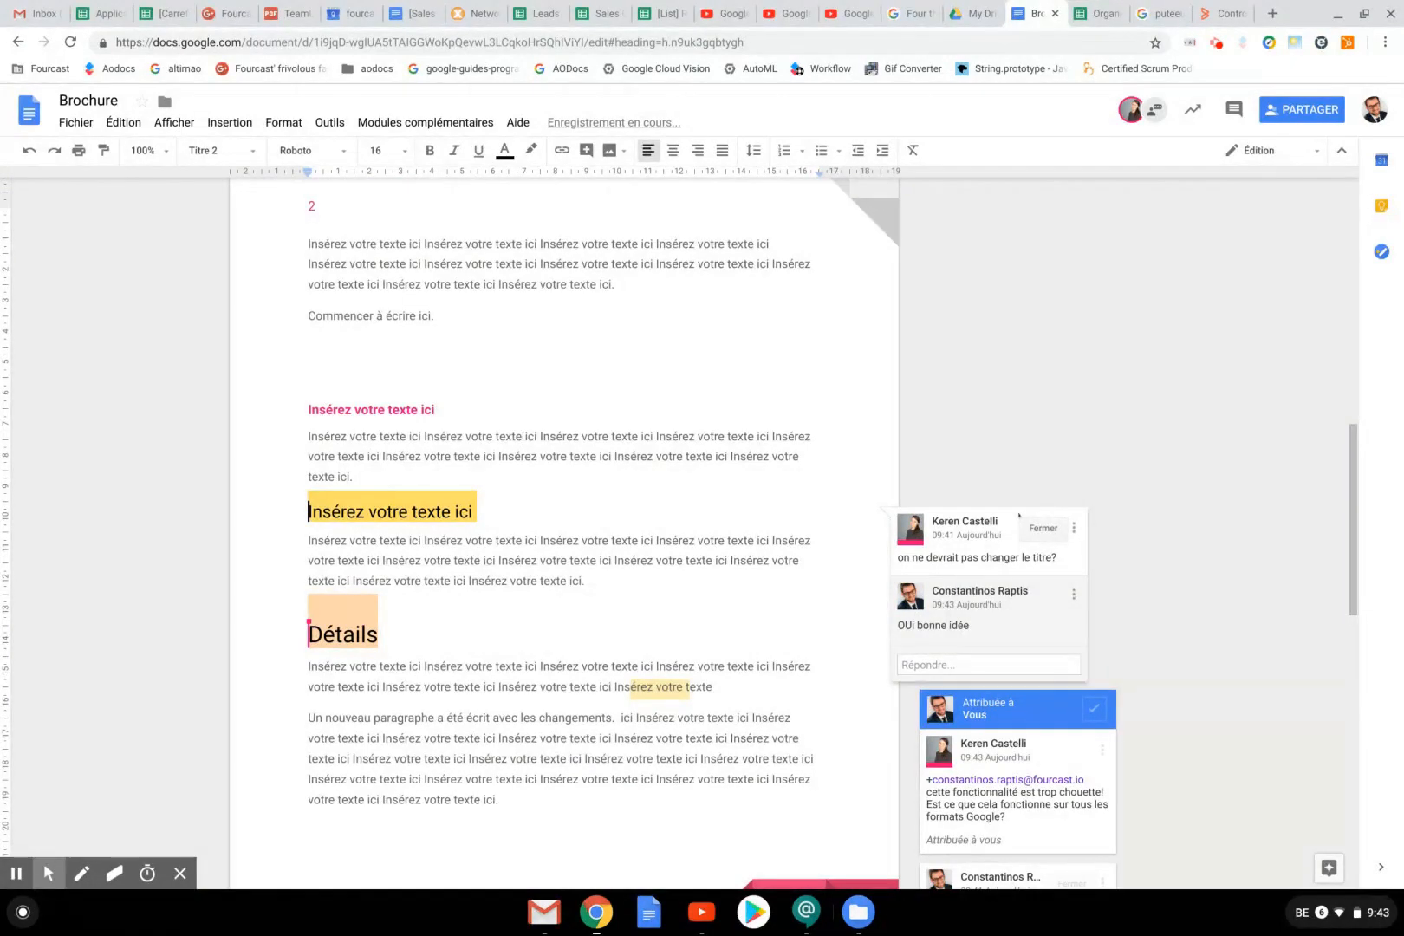
left_click(1043, 527)
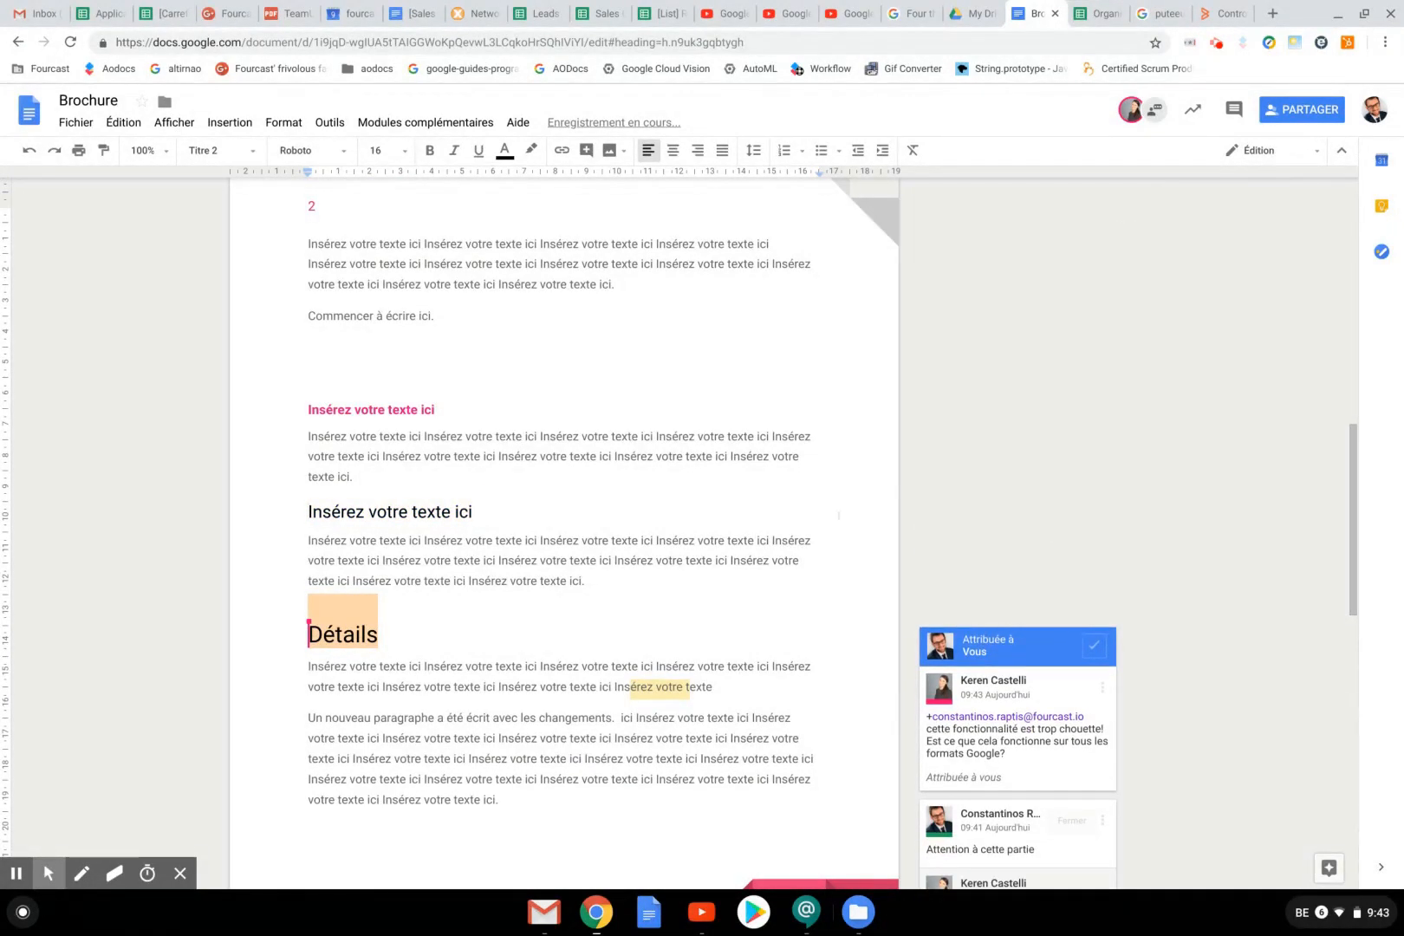
Step: Change the brochure's main title on the first page to "Brochure de notre produit"
scroll(780, 445, "down", 5)
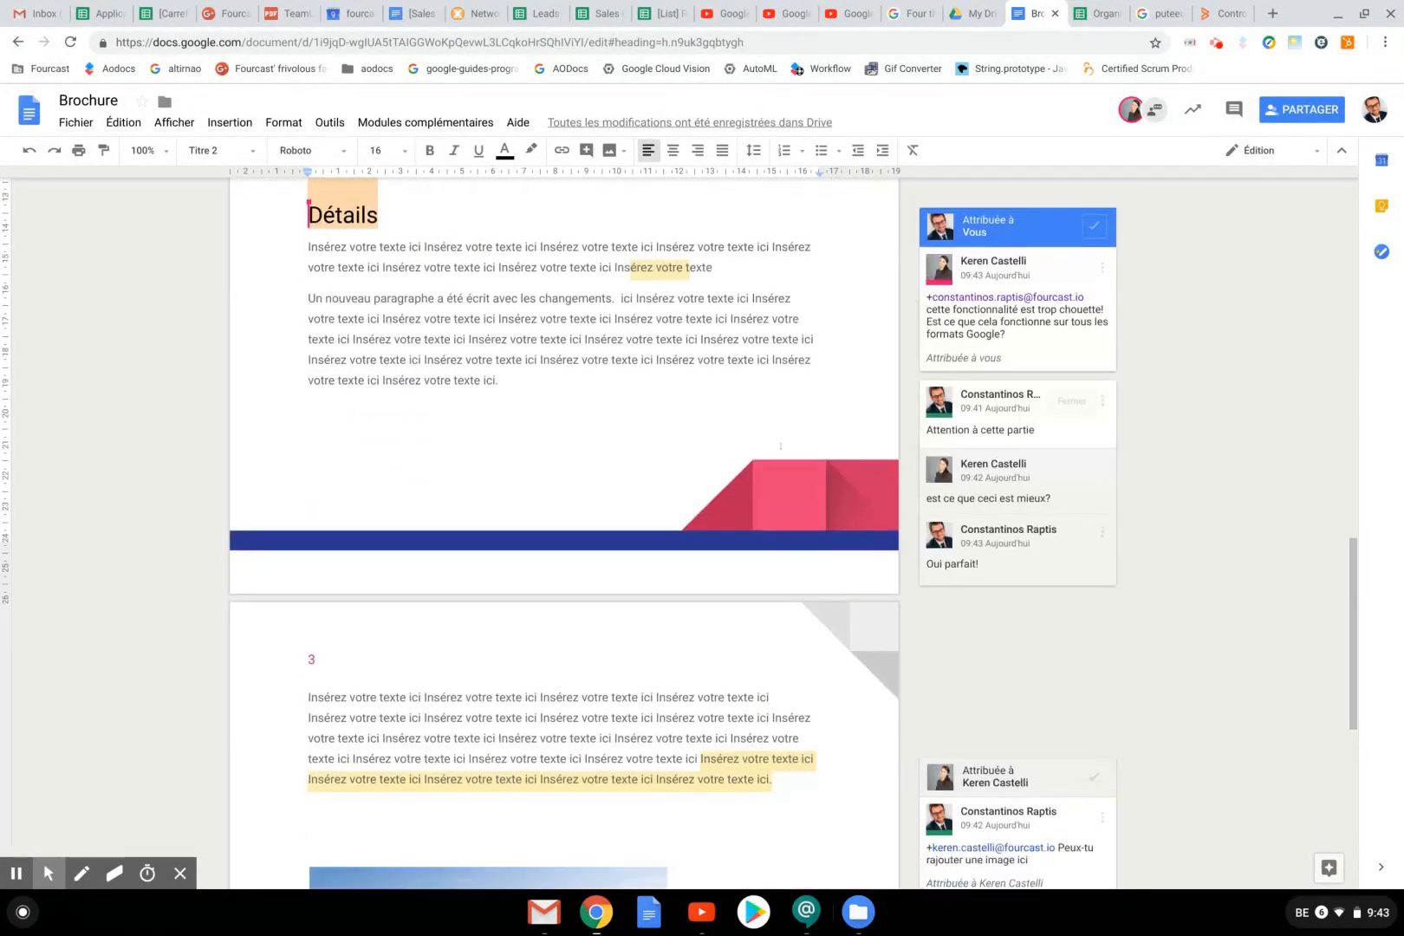
scroll(780, 446, "up", 12)
scroll(645, 371, "up", 4)
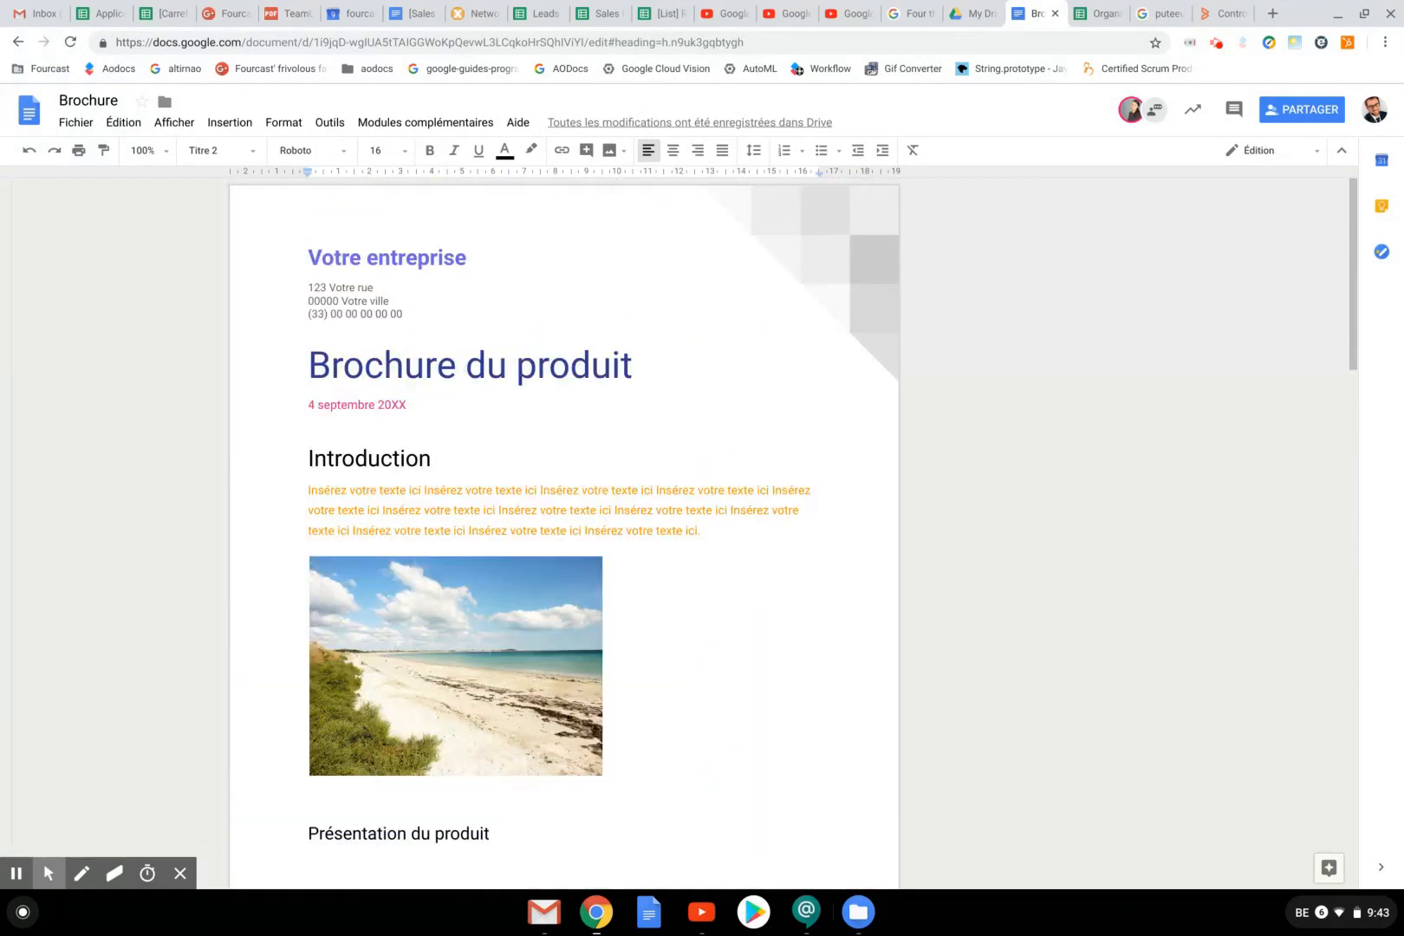
left_click(650, 375)
left_click_drag(424, 364, 483, 364)
type("e n")
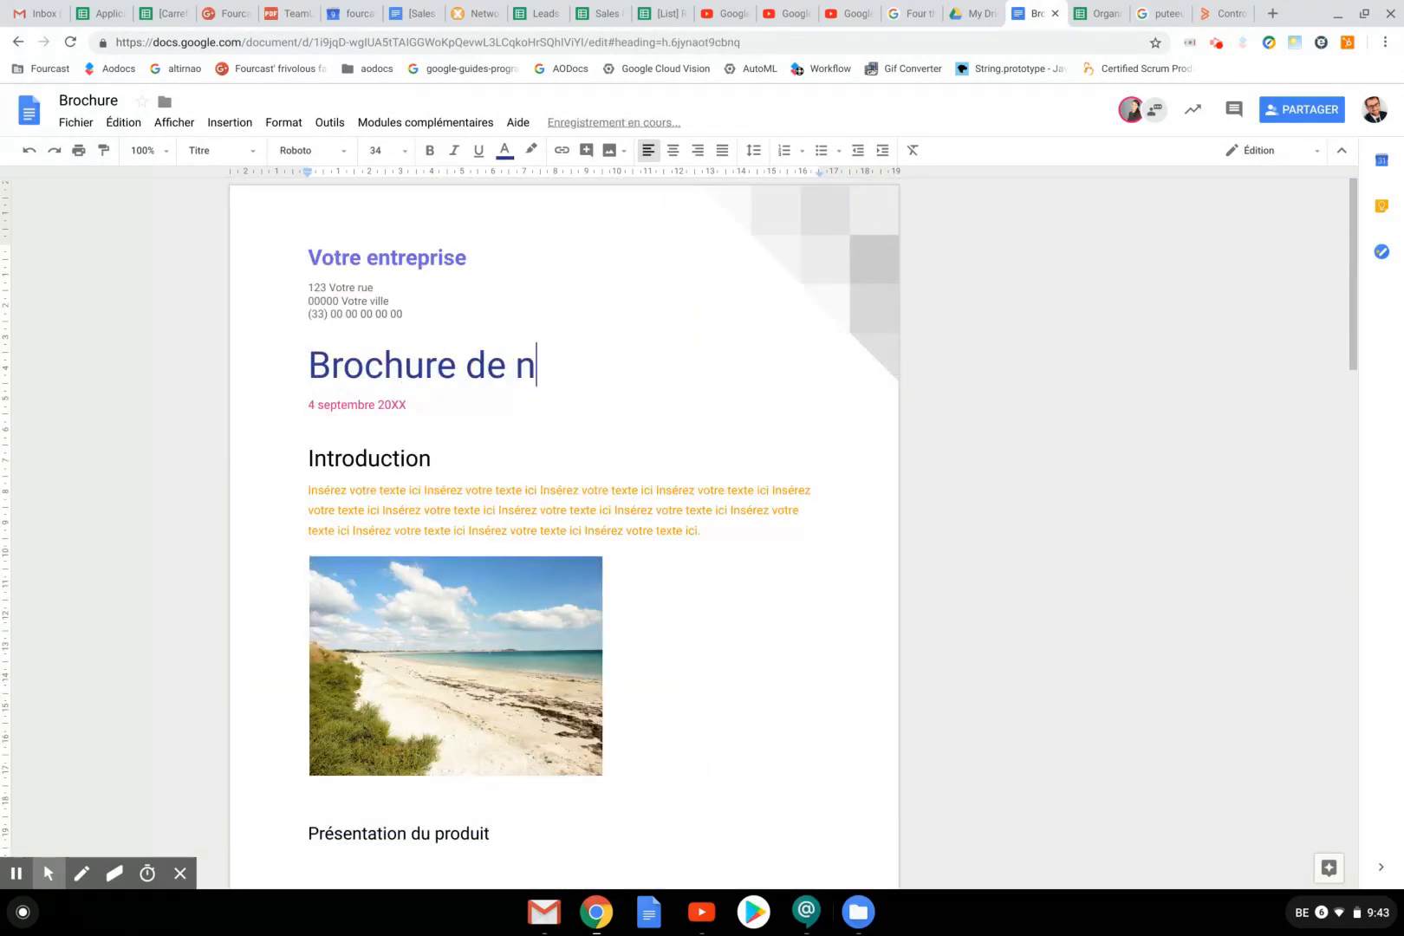
type("otre produit")
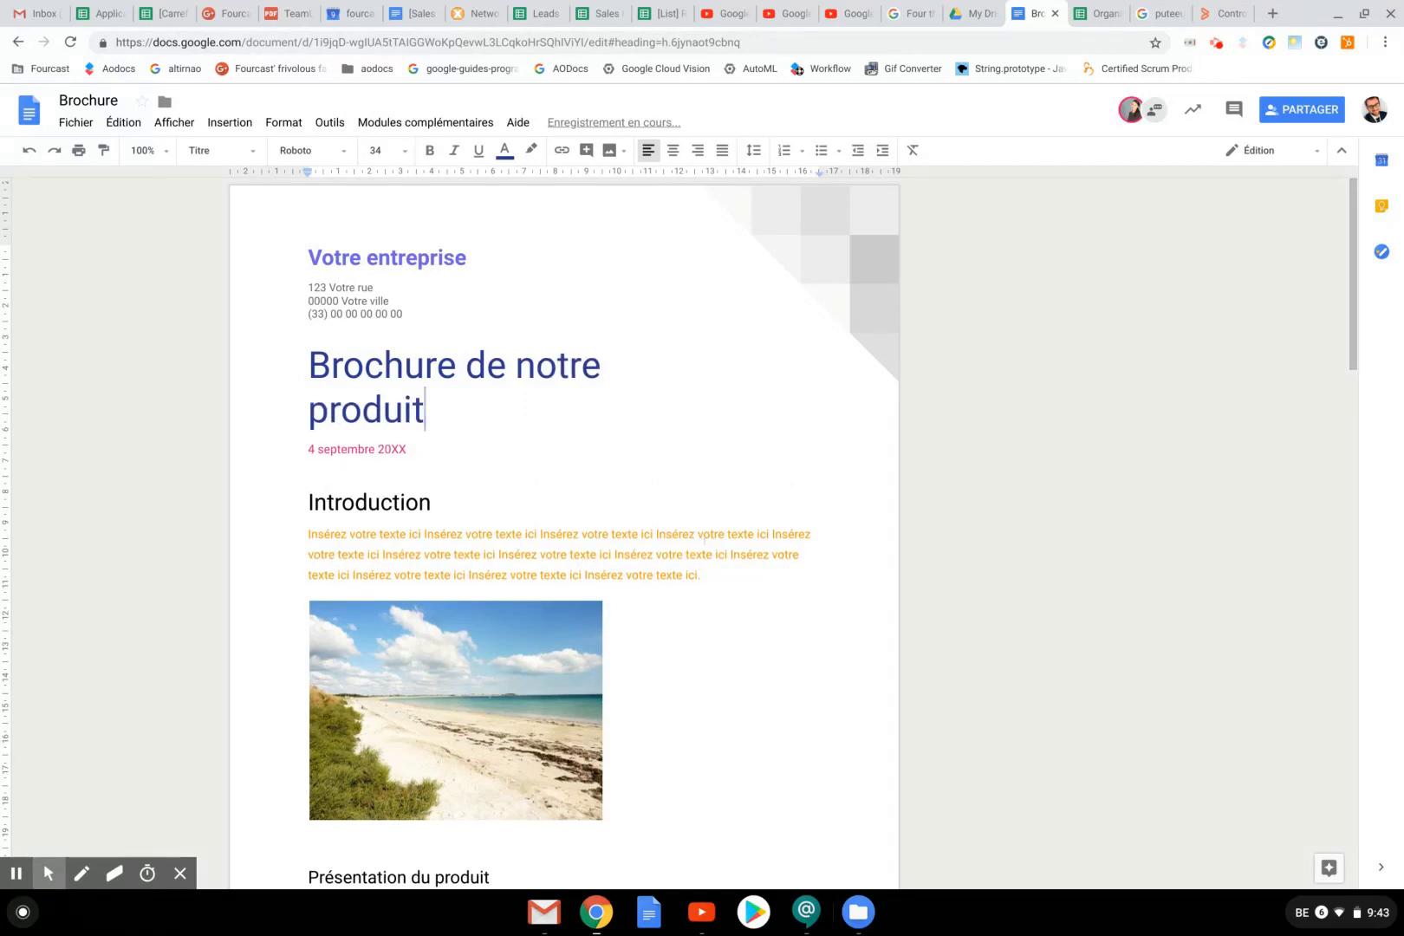
left_click(710, 534)
Step: Switch the document to suggestion mode and suggest replacing "érez v" with "rajouter des parties" in the paragraph above "Détails"
scroll(812, 593, "down", 12)
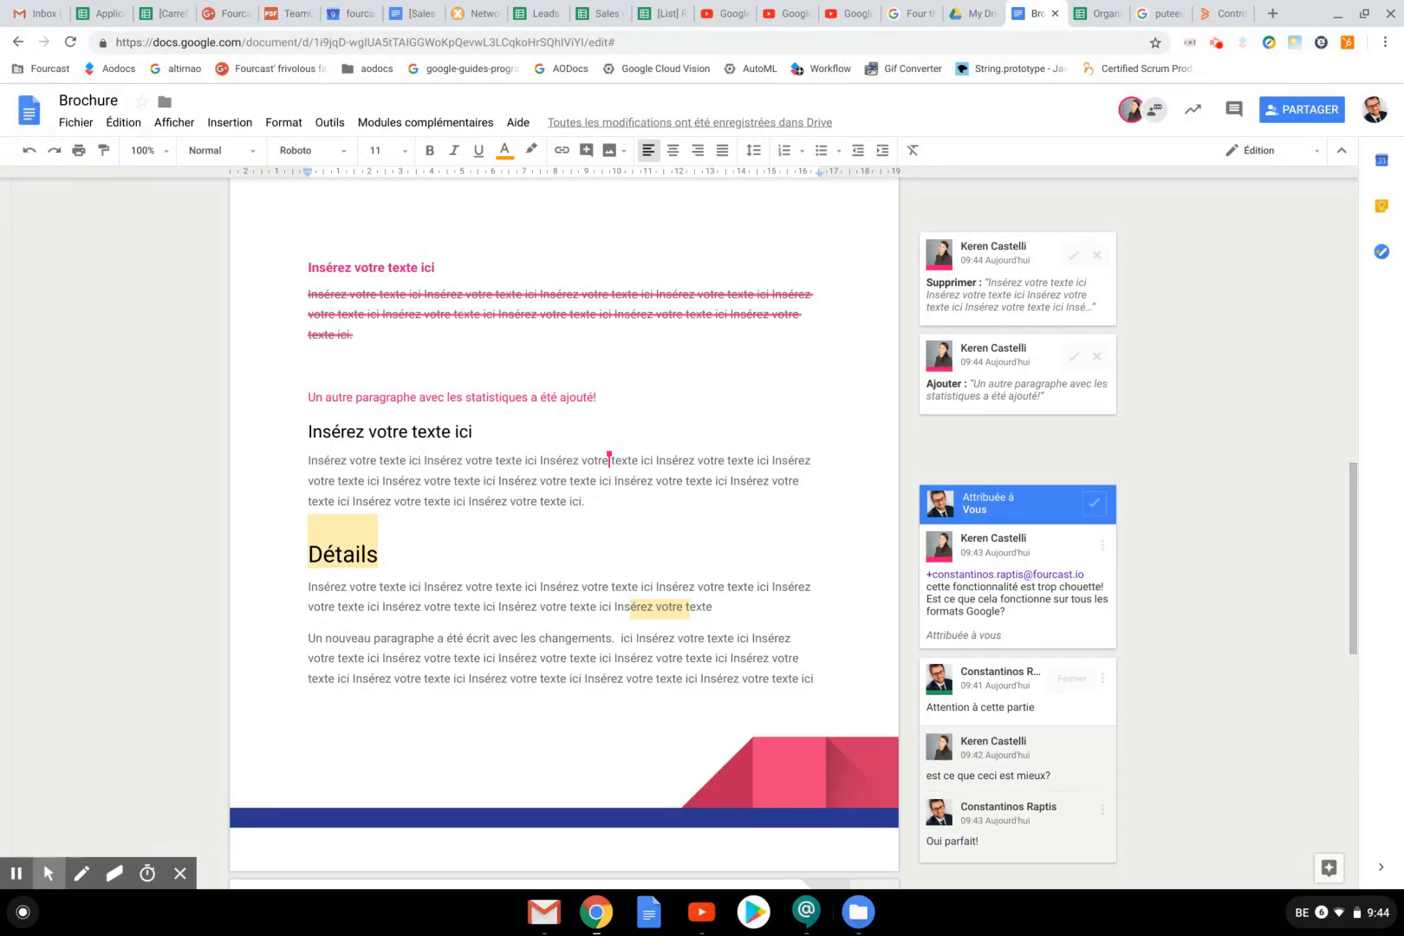
left_click(463, 314)
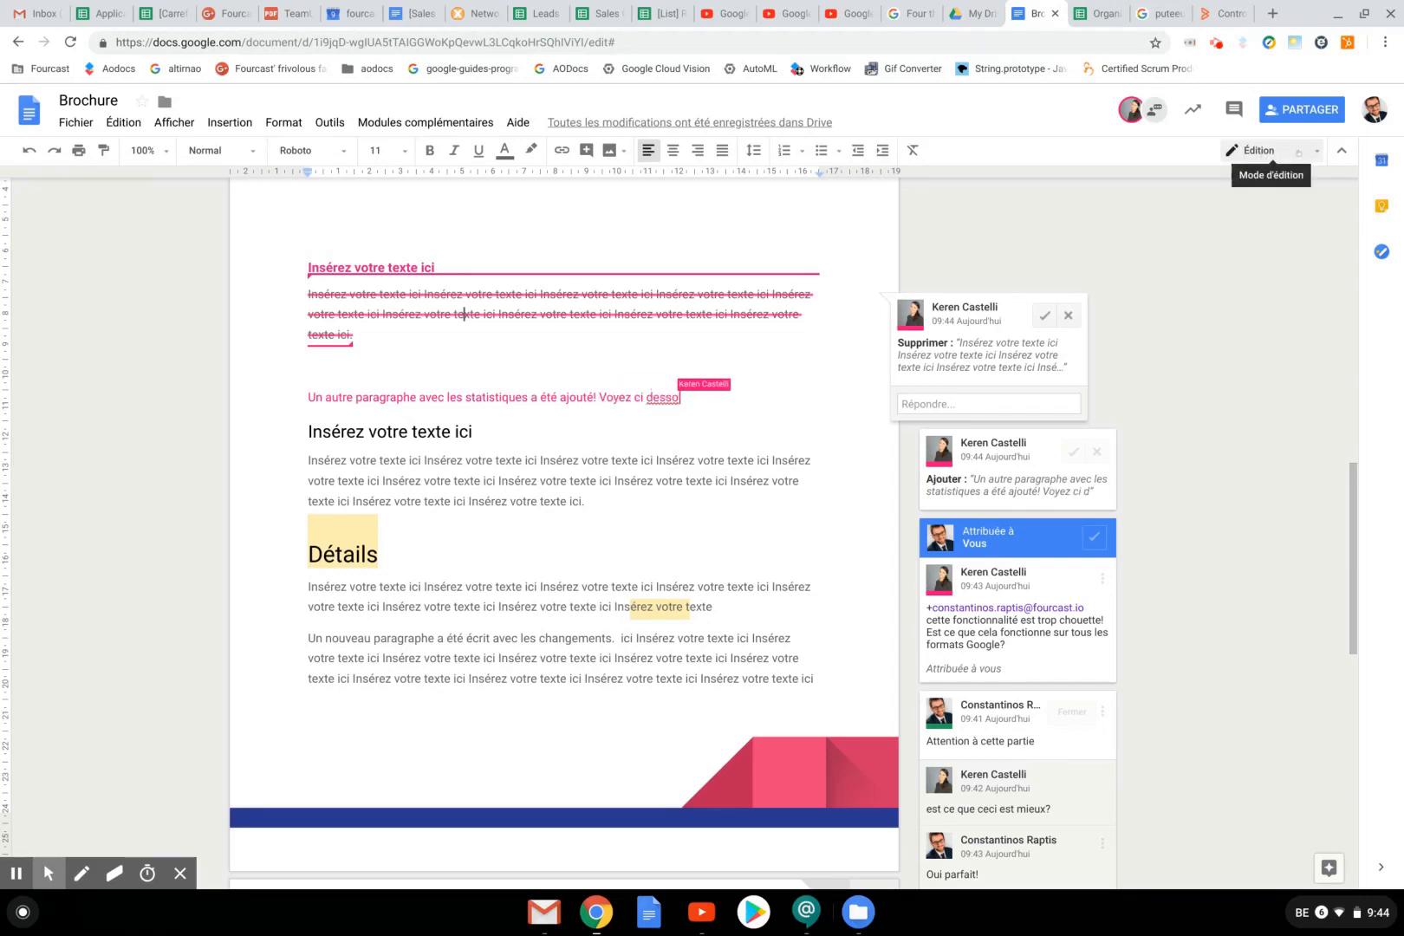
left_click(1298, 153)
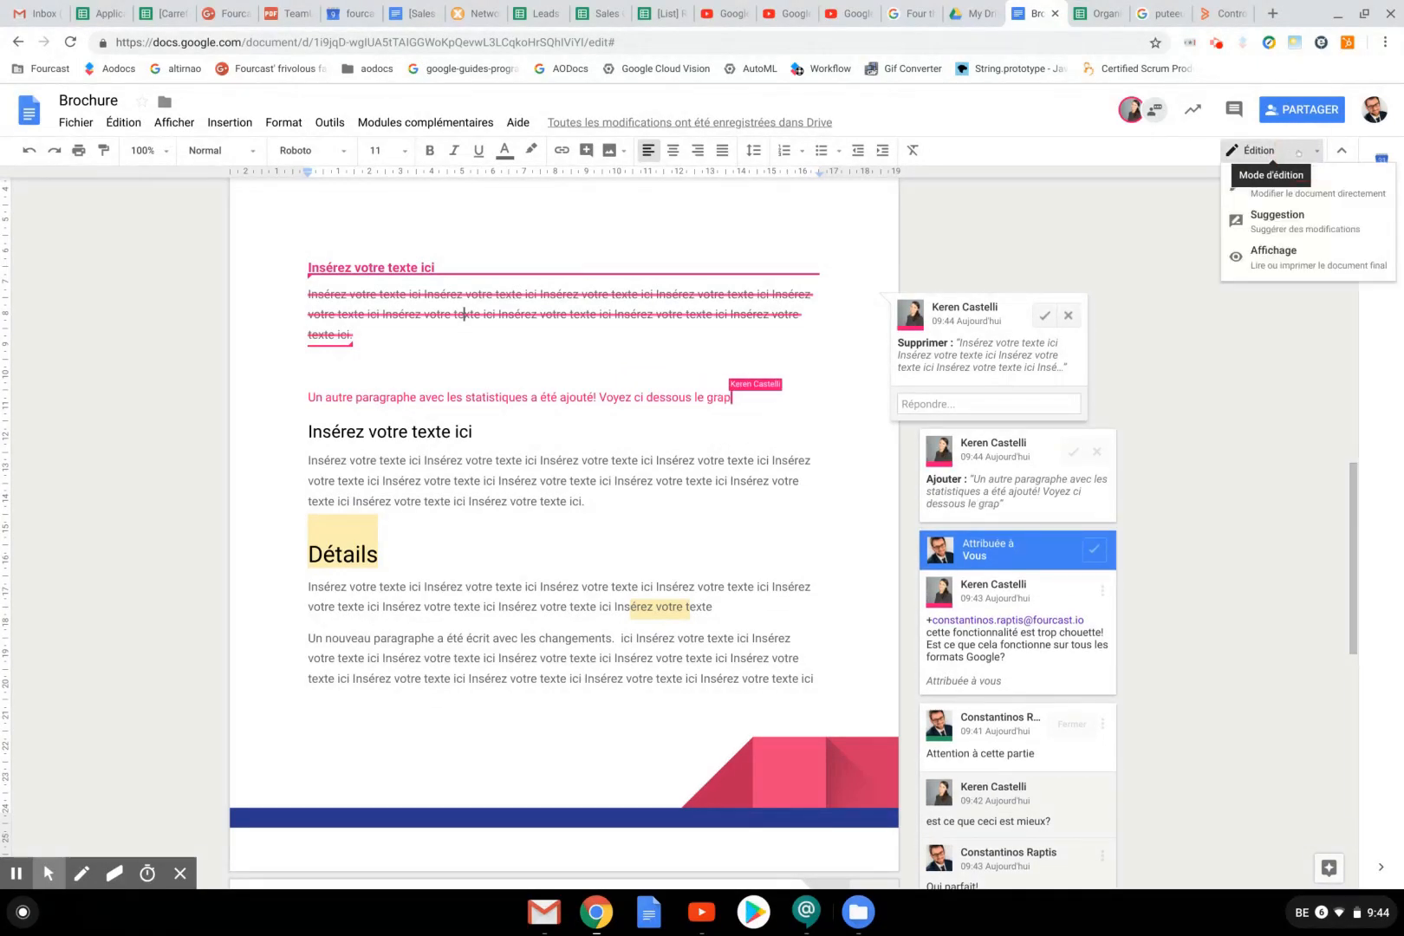
left_click(1282, 224)
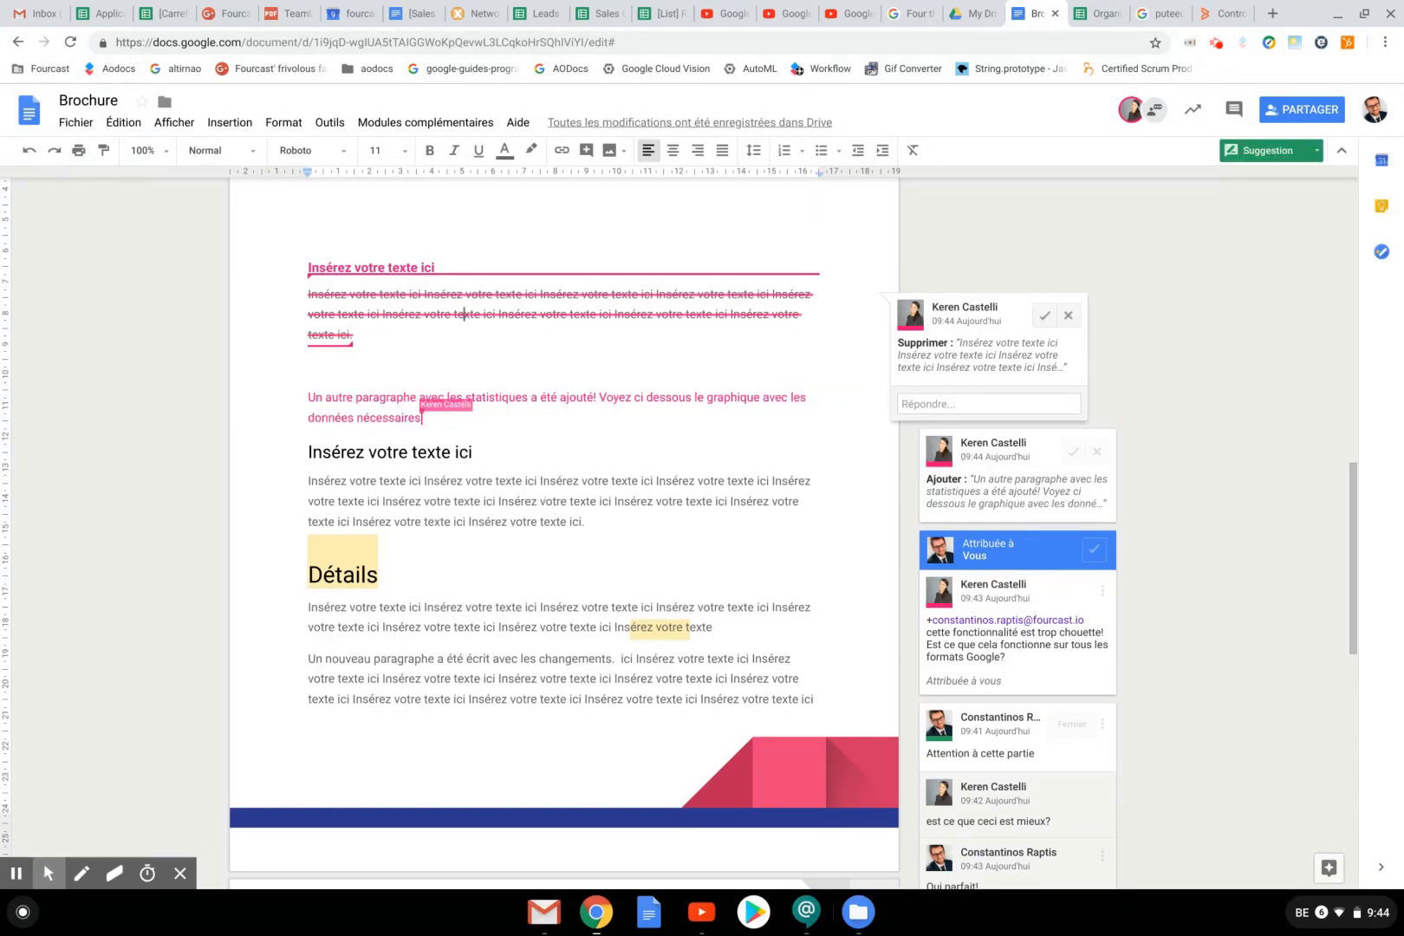
left_click_drag(546, 504, 514, 506)
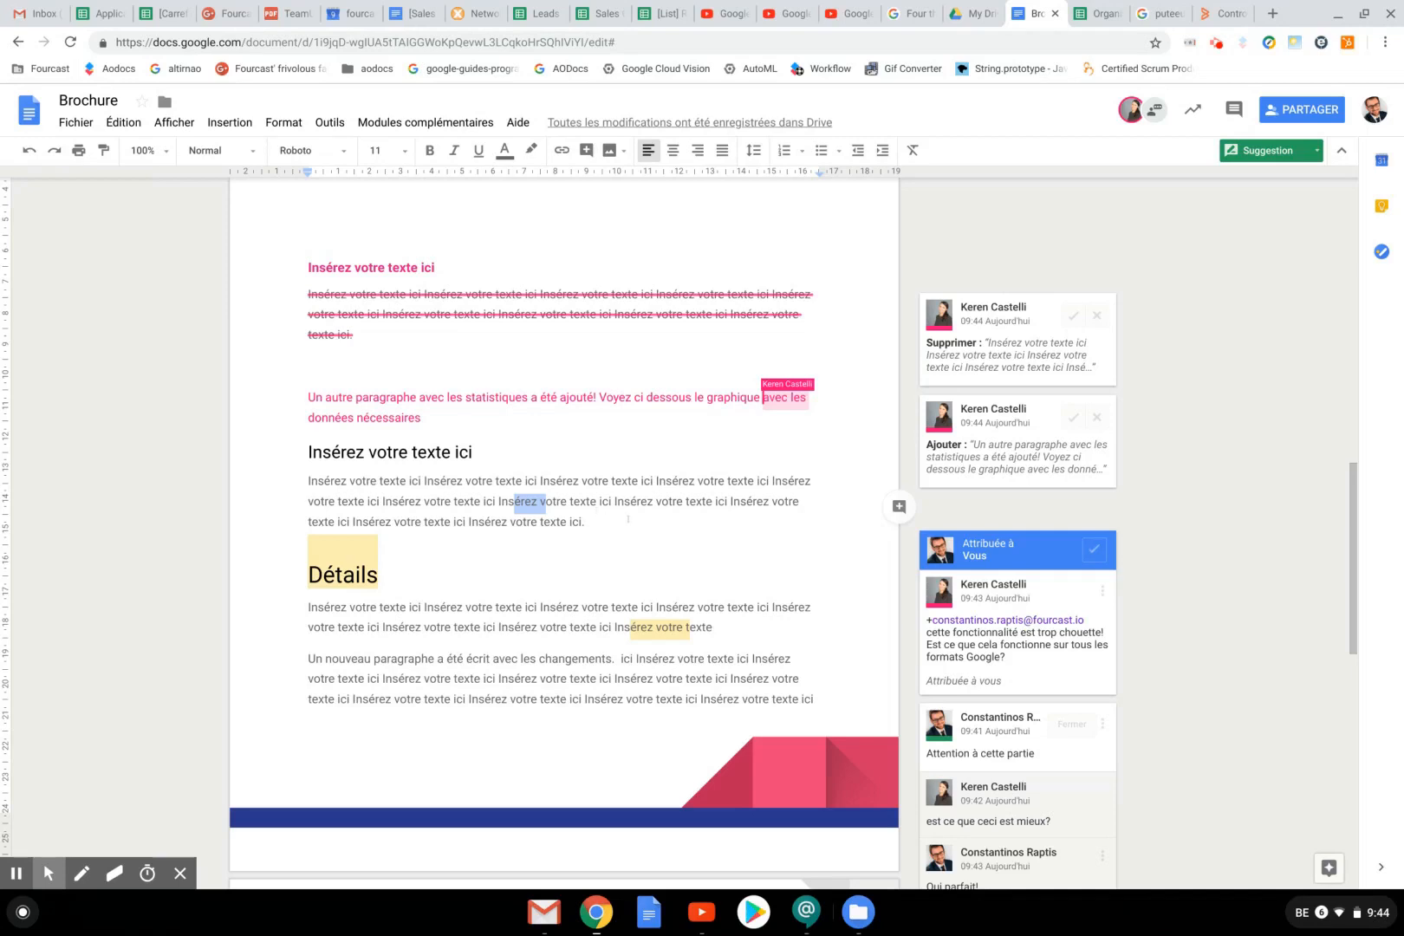
type("rajouter des parties")
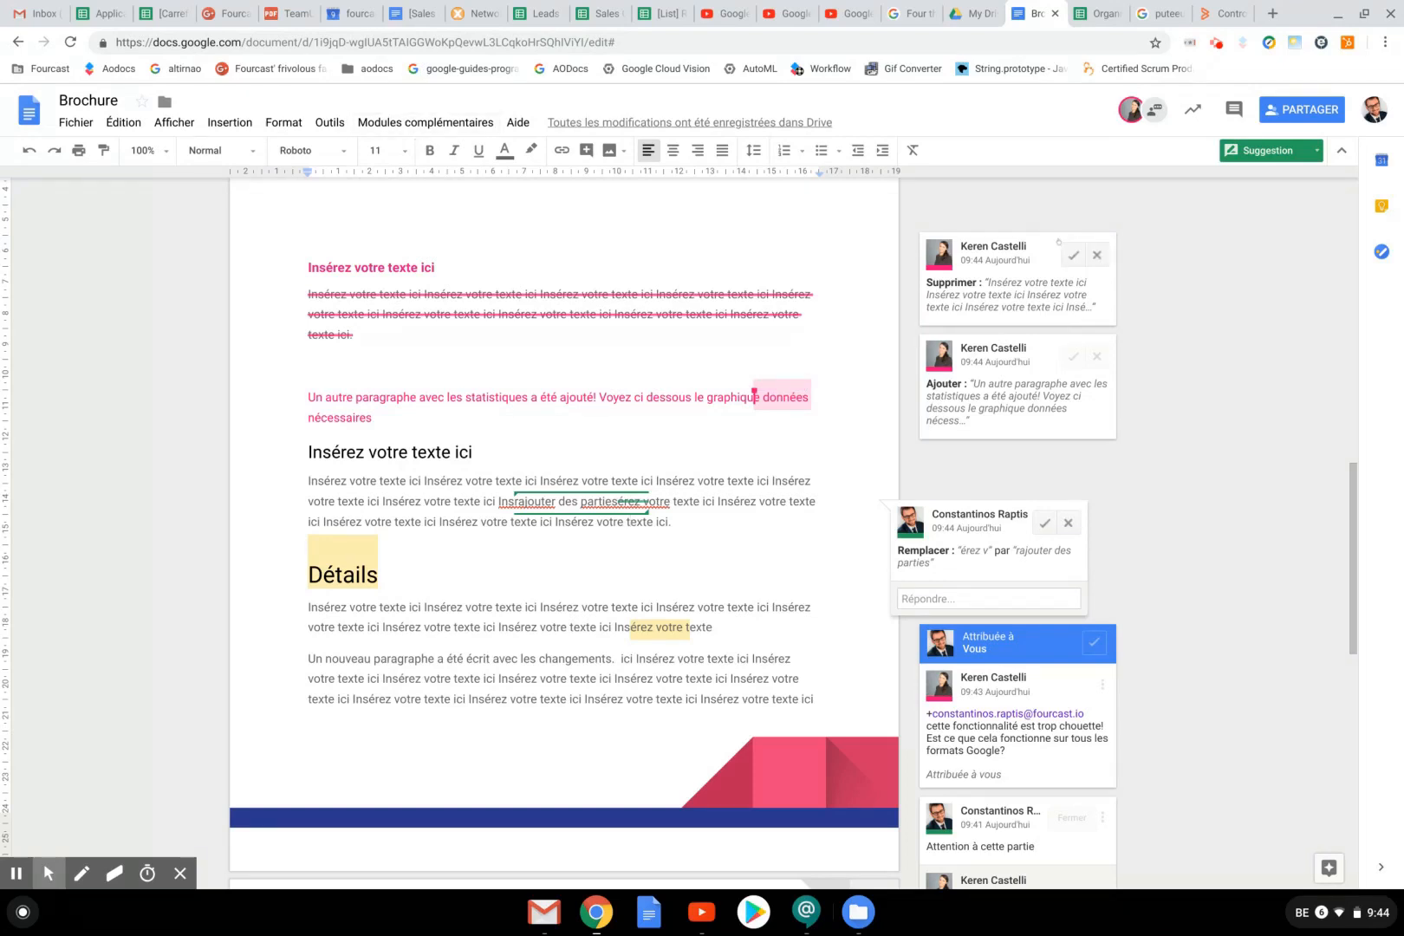
Step: Start the review of the suggested edits and reject all suggestions at once
left_click(317, 124)
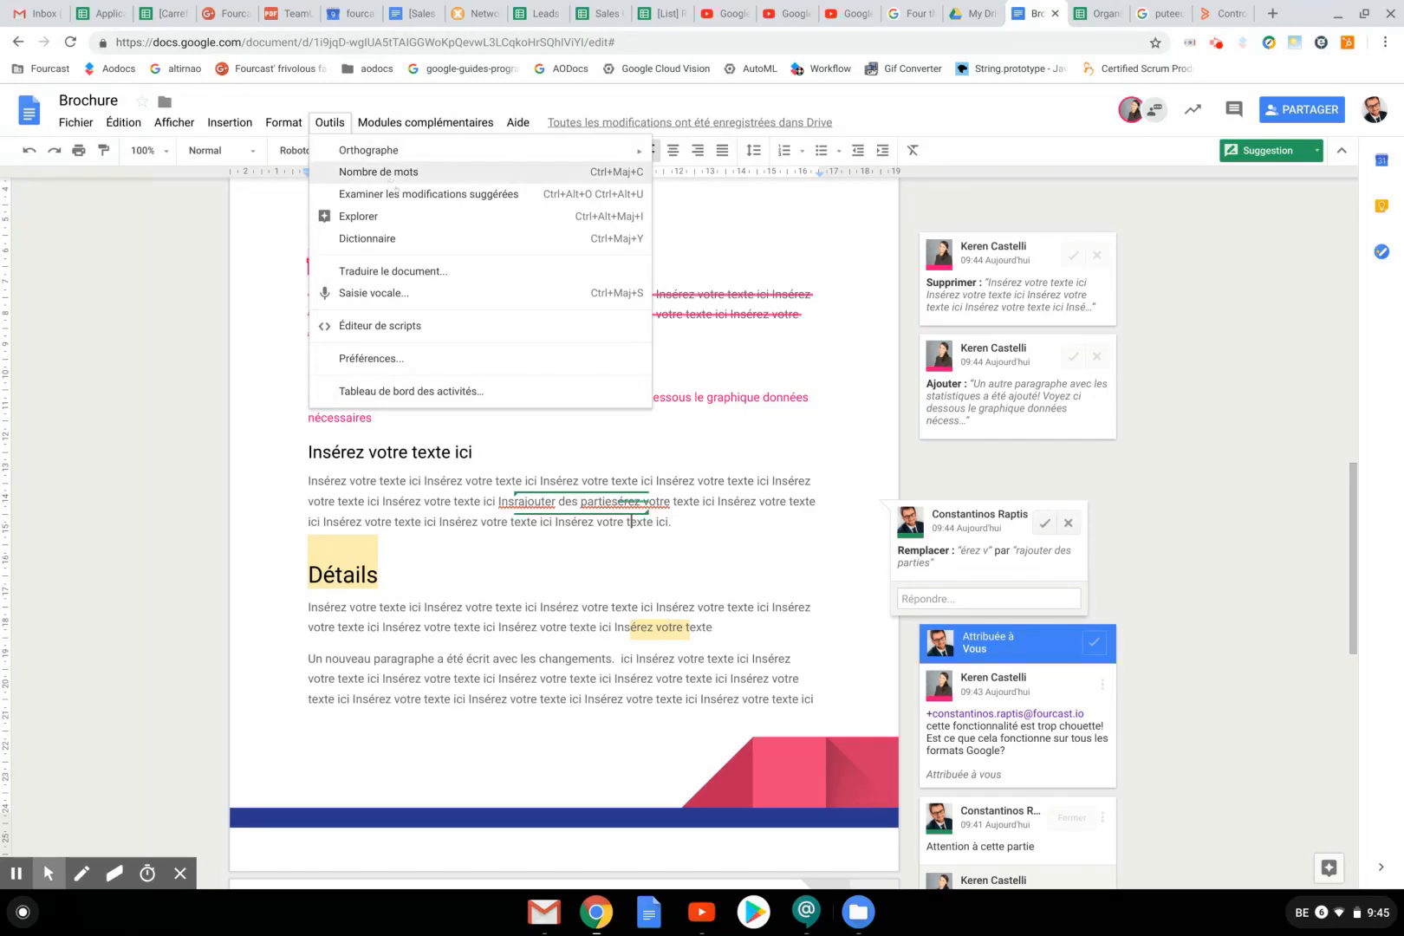
left_click(401, 196)
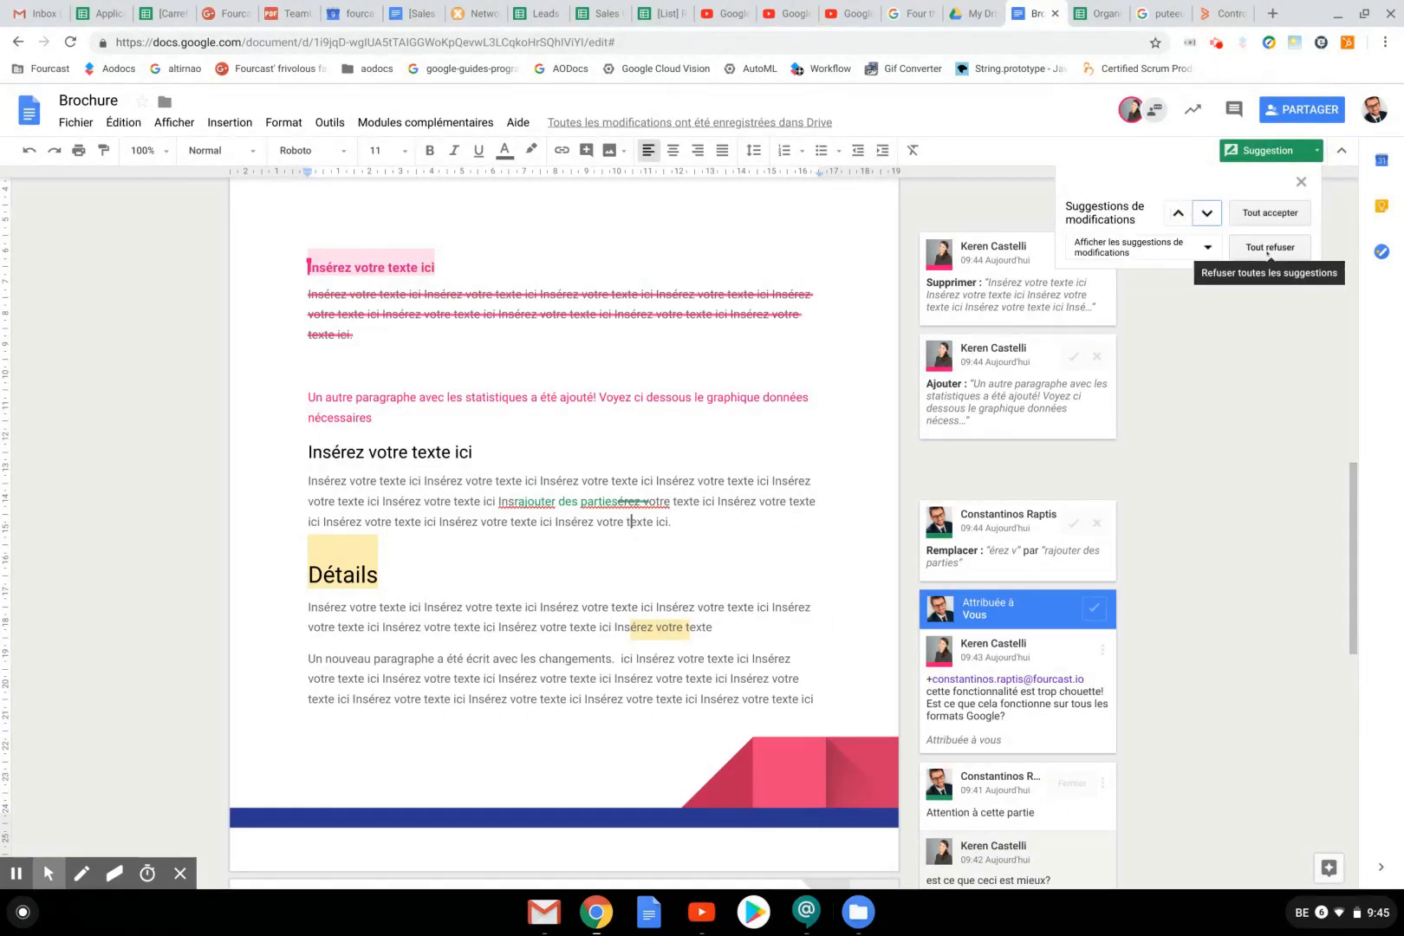
left_click(1268, 249)
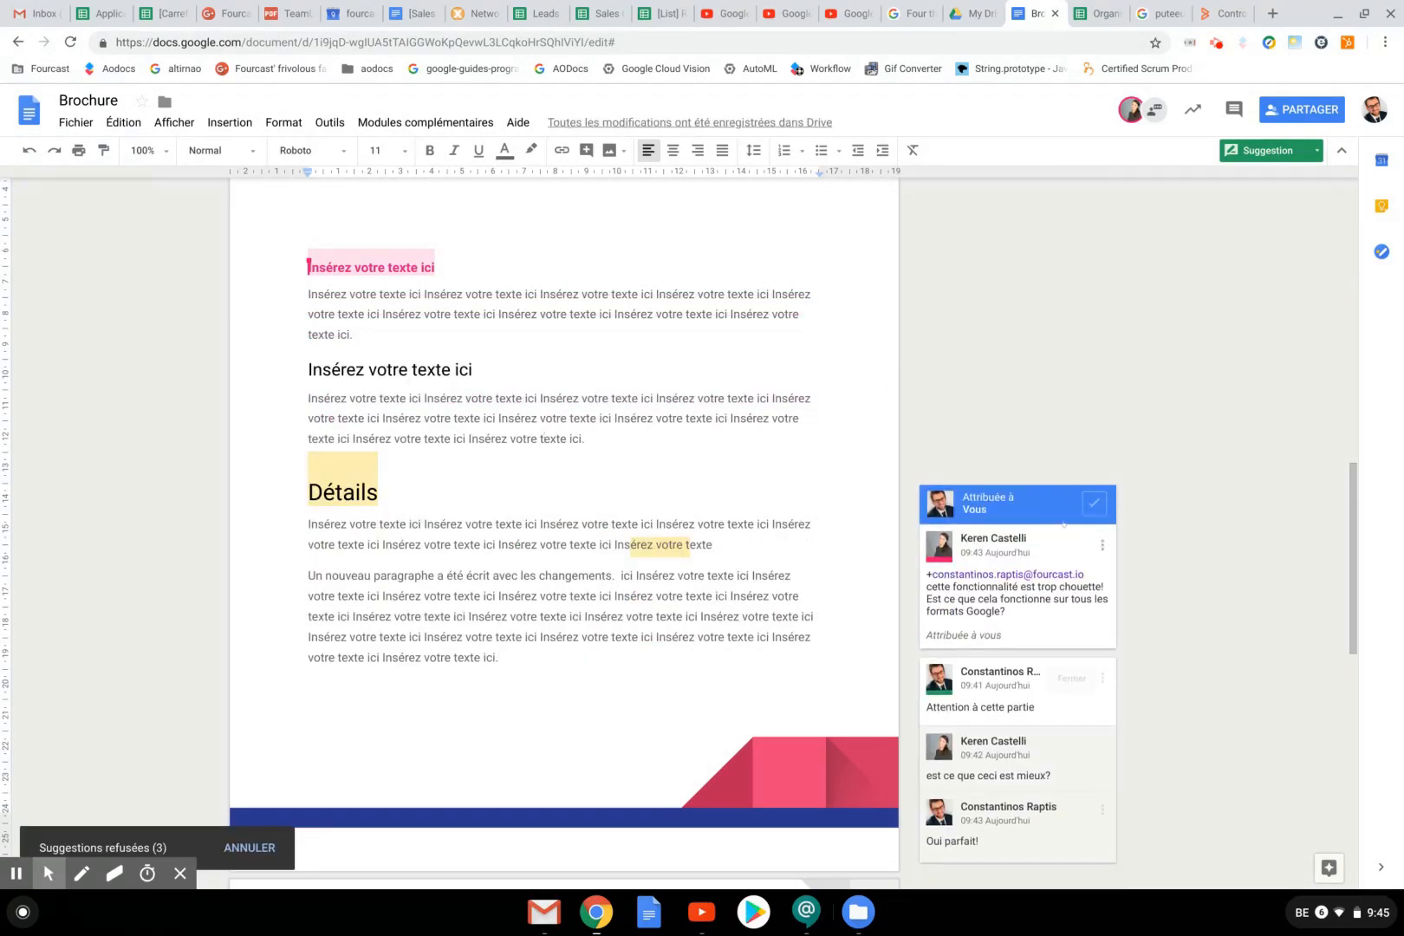
Step: Reply "Oui possible dans tous les formats Google" to the assigned comment on the heading "Détails"
left_click(994, 631)
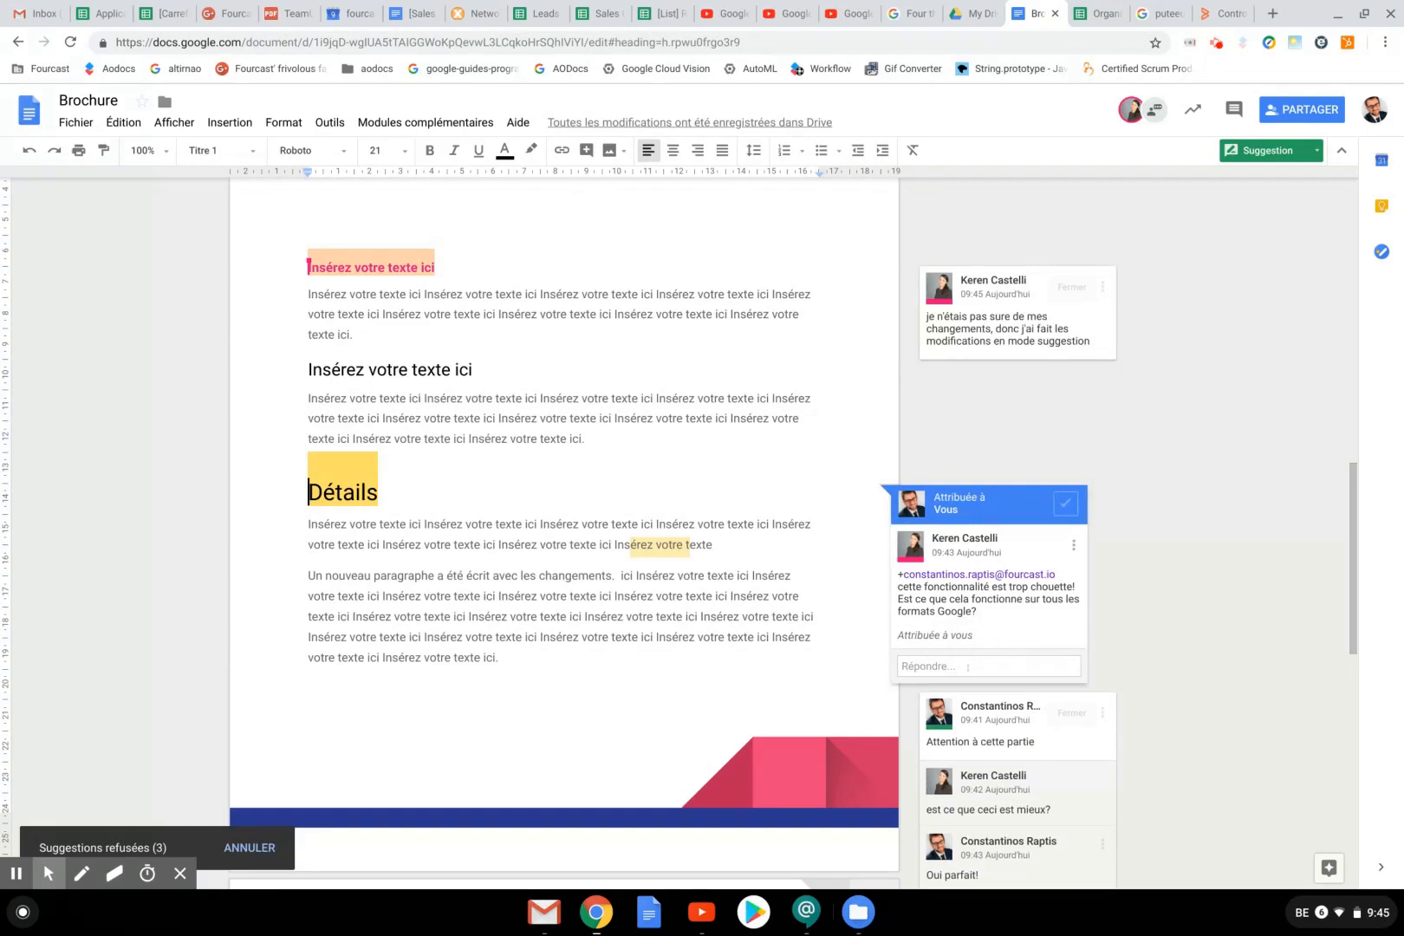
left_click(971, 667)
type("Oui poss")
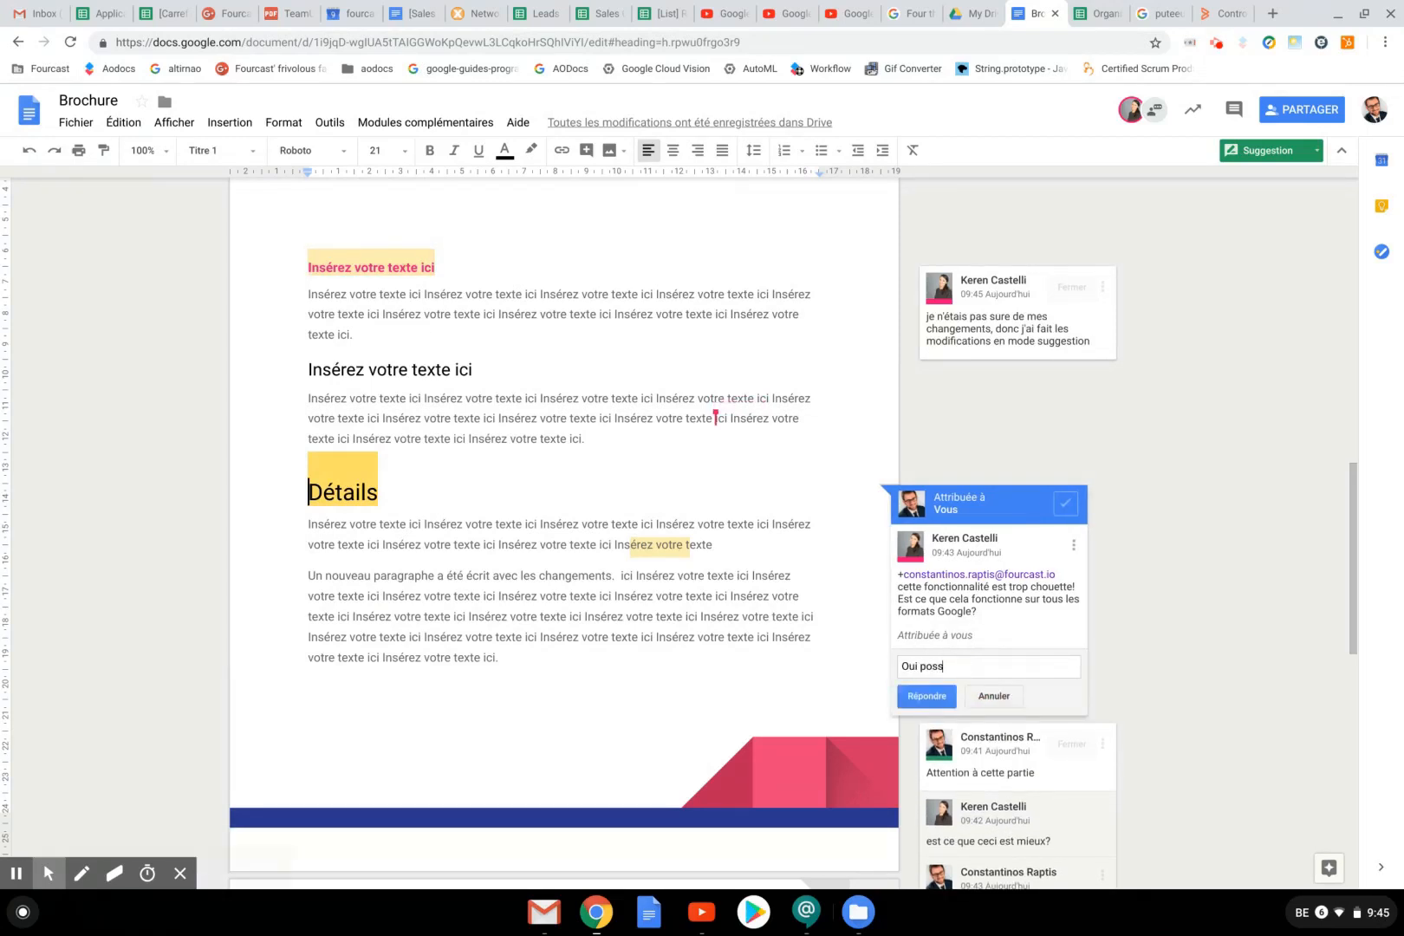
type("ible dans tous les formats Googles")
key("BackSpace")
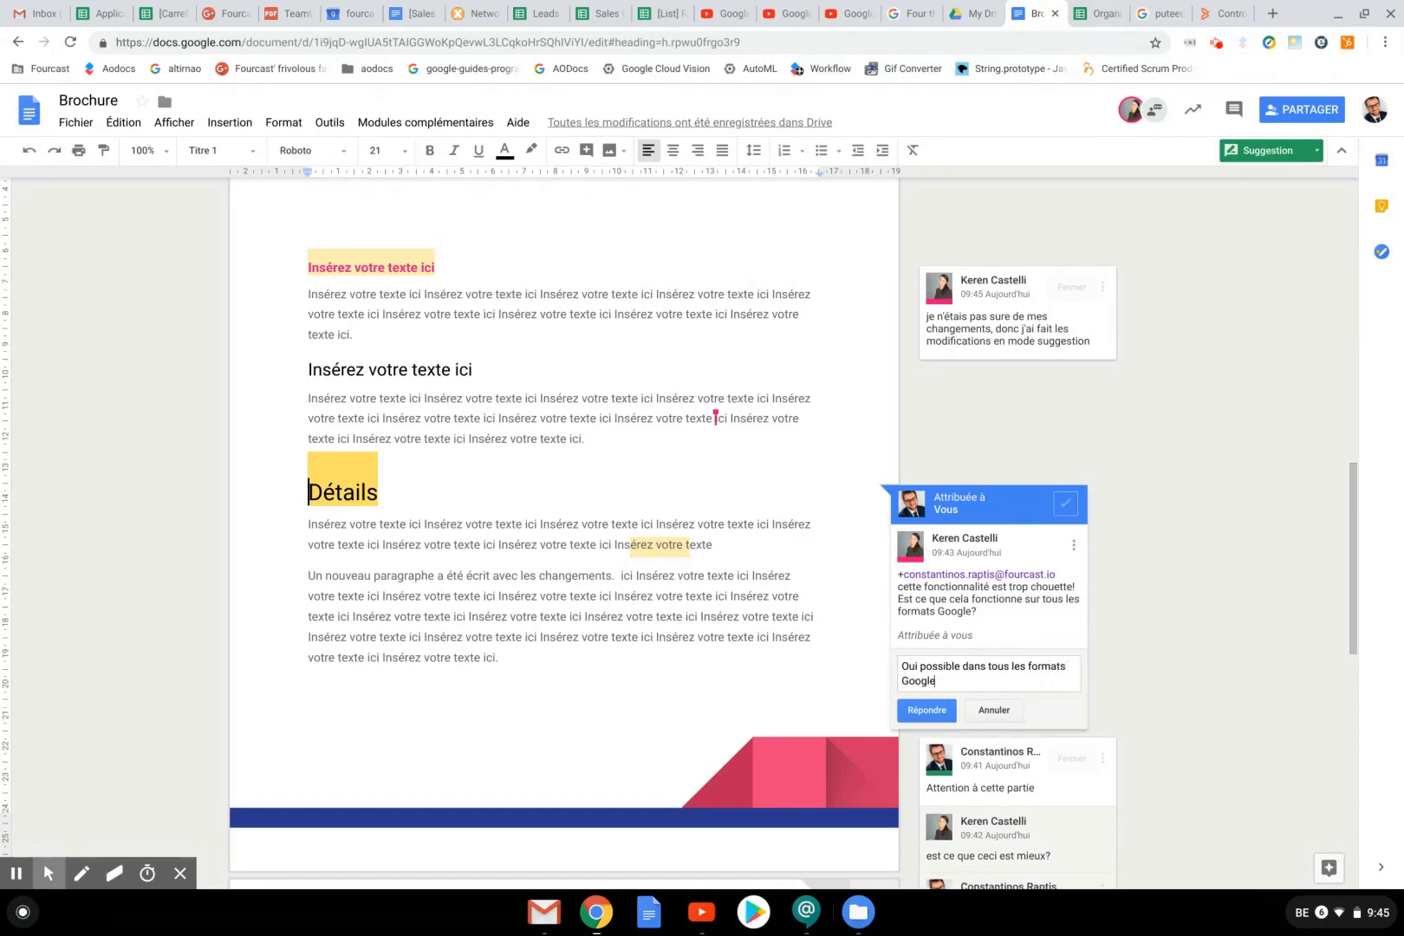
left_click(927, 709)
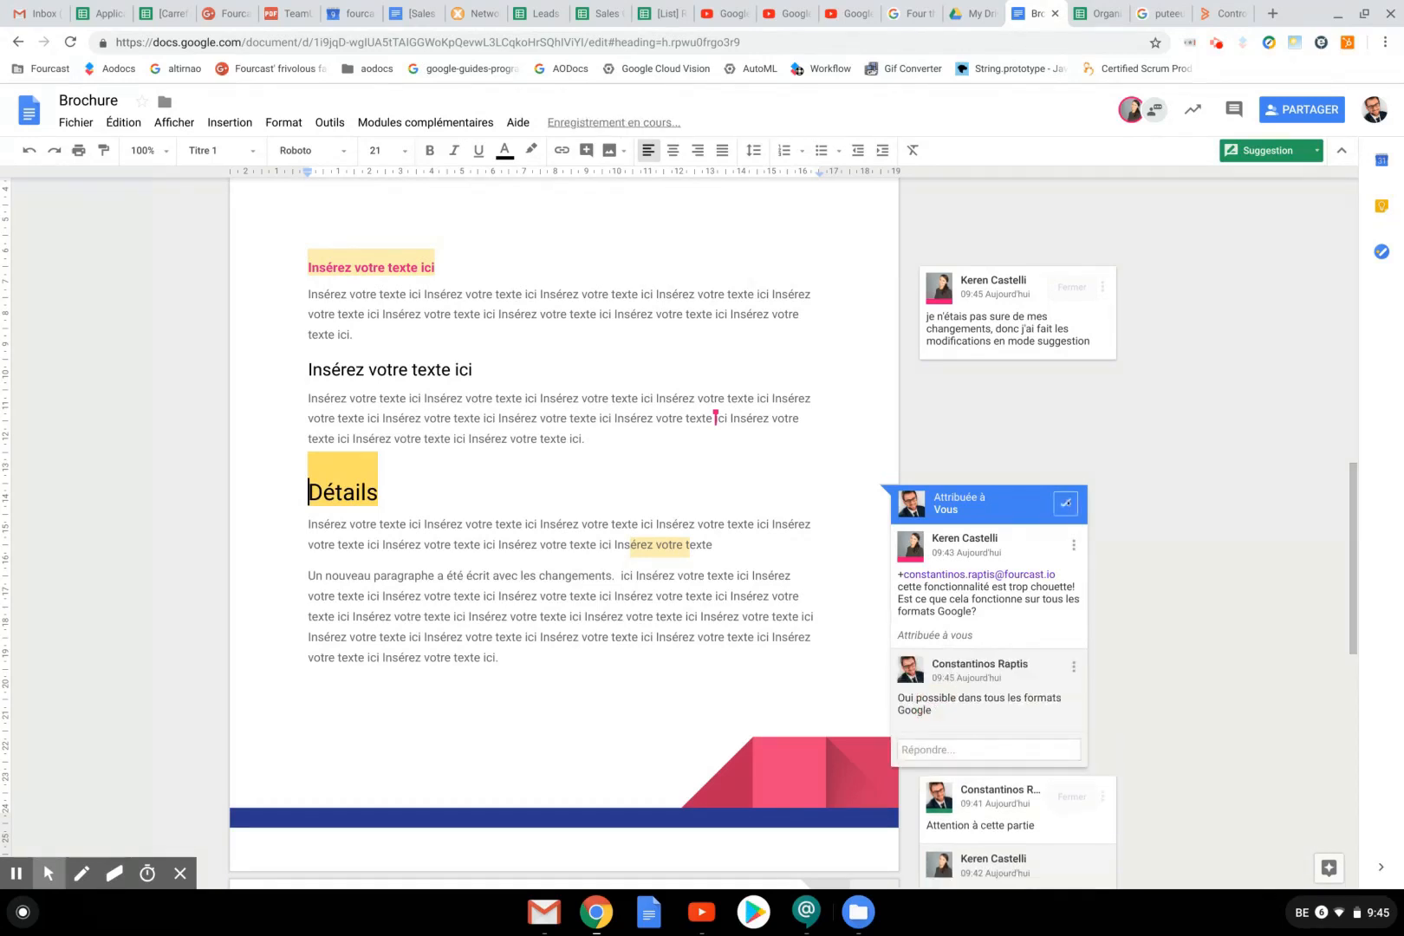
Step: Mark the assigned comment on "Détails" and the image request on page 3 as done
left_click(1065, 503)
scroll(1182, 553, "down", 1)
scroll(1182, 553, "down", 5)
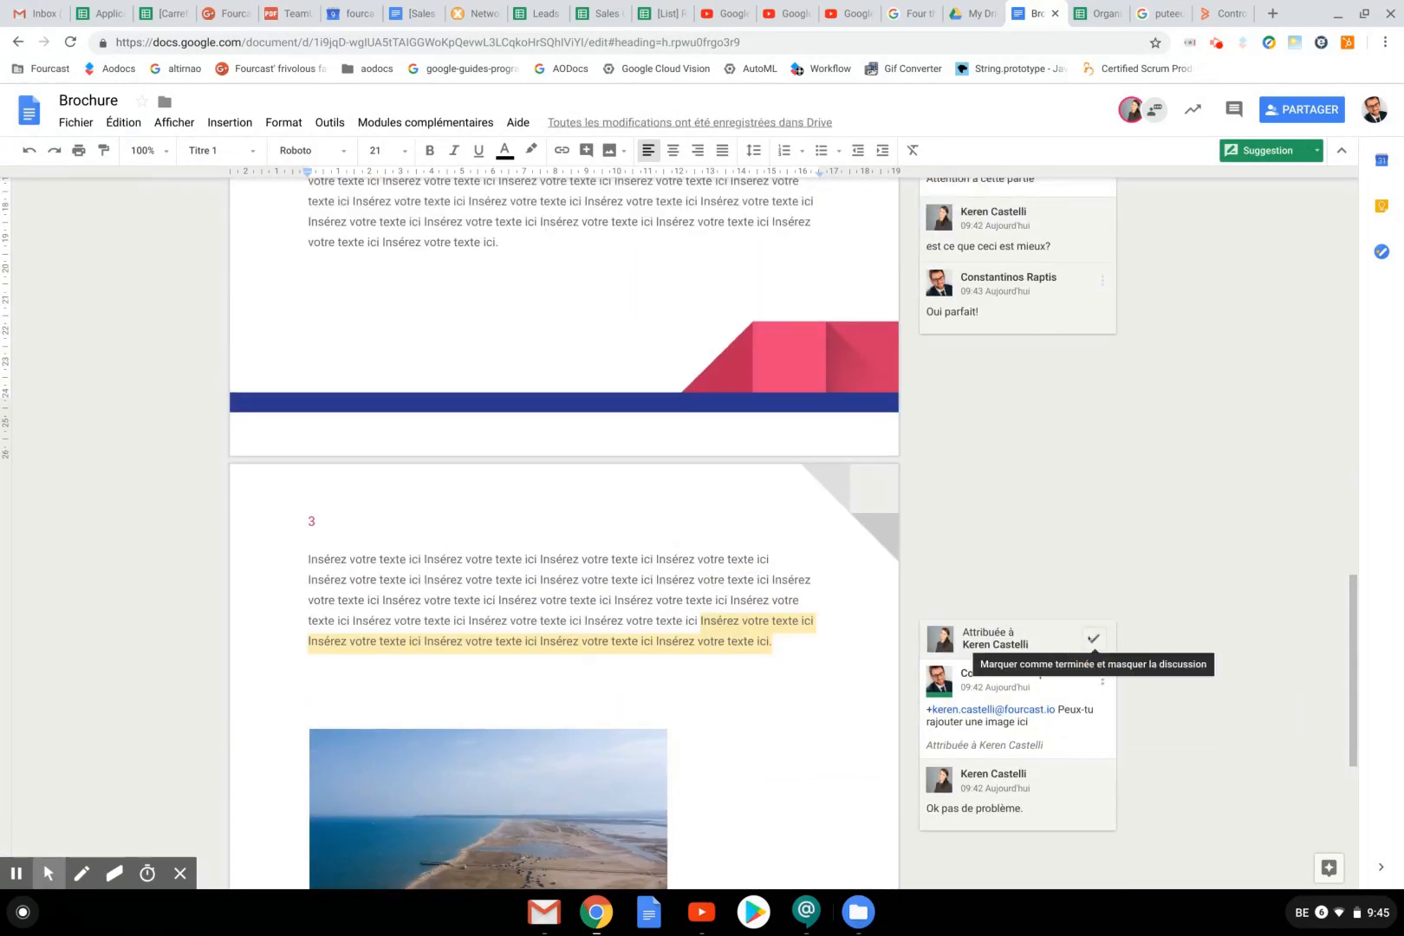
left_click(1089, 638)
Step: Close the comment discussion "Attention à cette partie" under the heading "Détails"
scroll(1163, 520, "up", 2)
scroll(1162, 520, "up", 3)
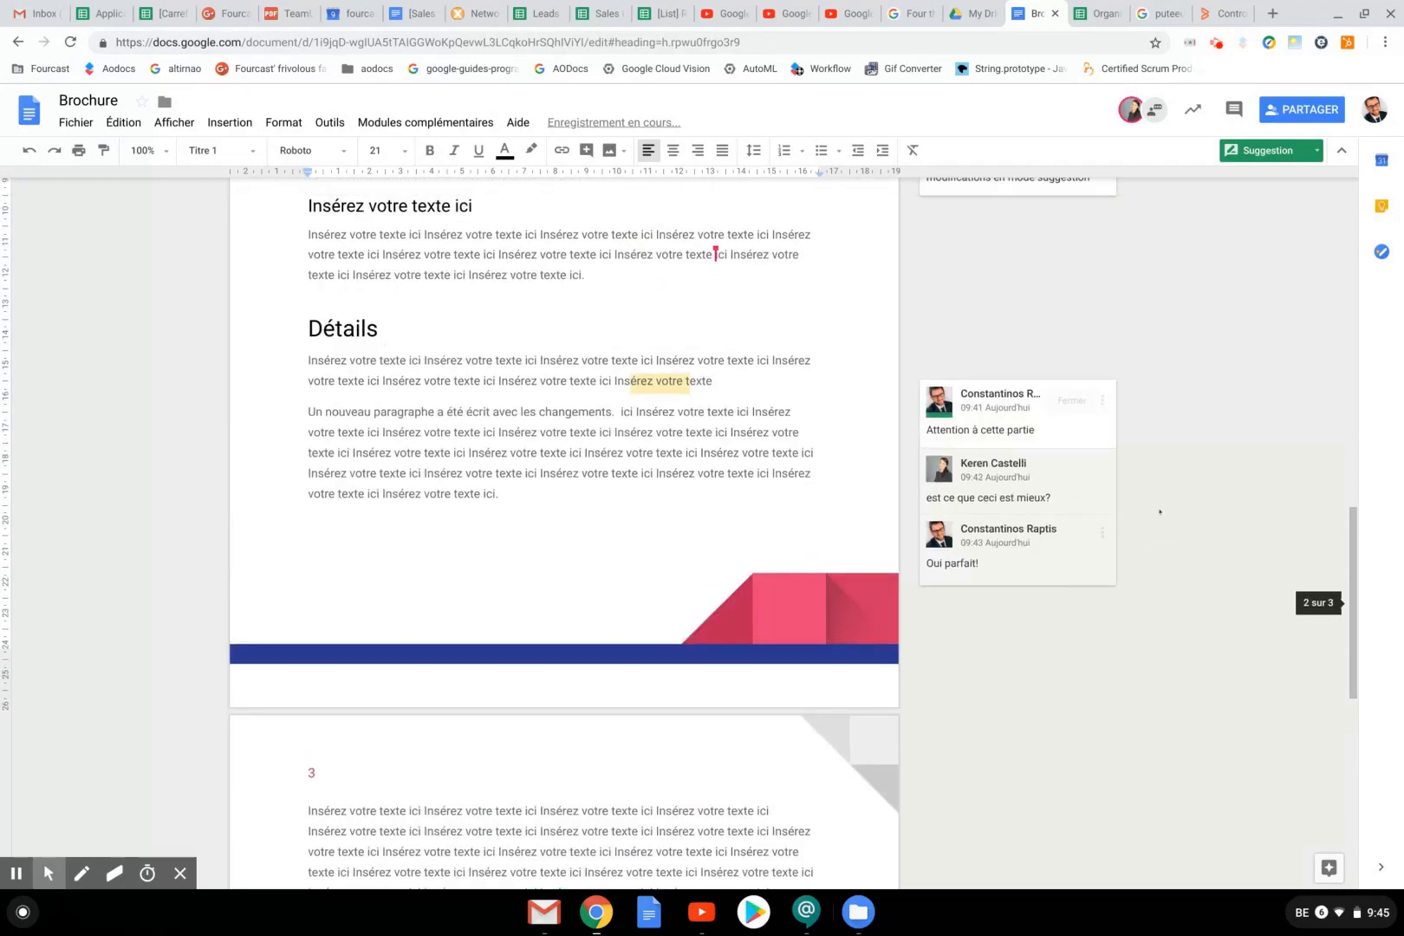
left_click(1072, 400)
scroll(1180, 405, "up", 2)
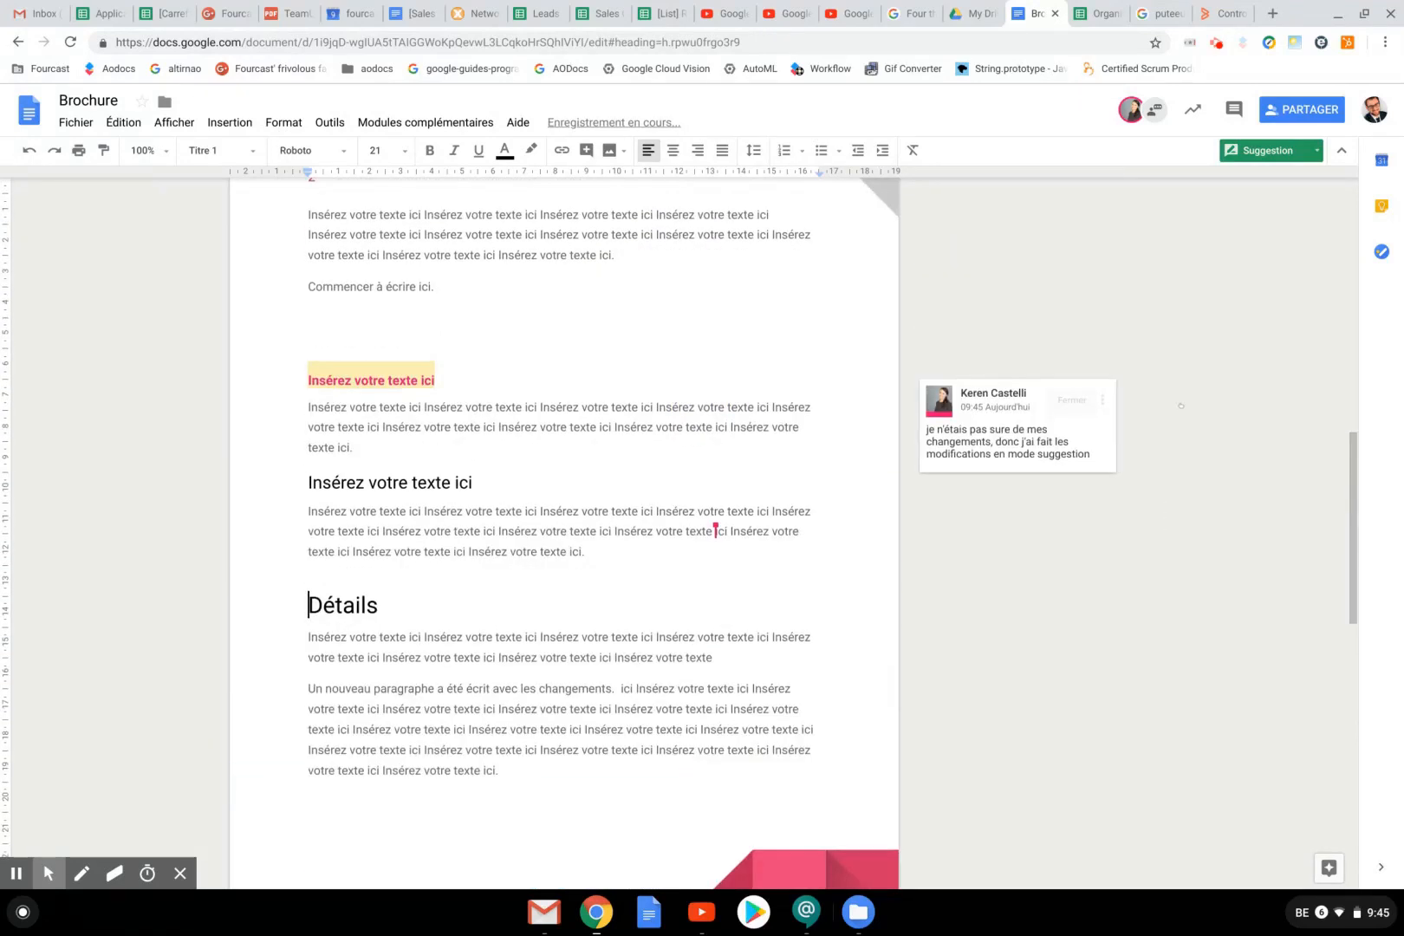
Step: Open the document's comment history and look through the past comments and rejected suggestions
left_click(1234, 109)
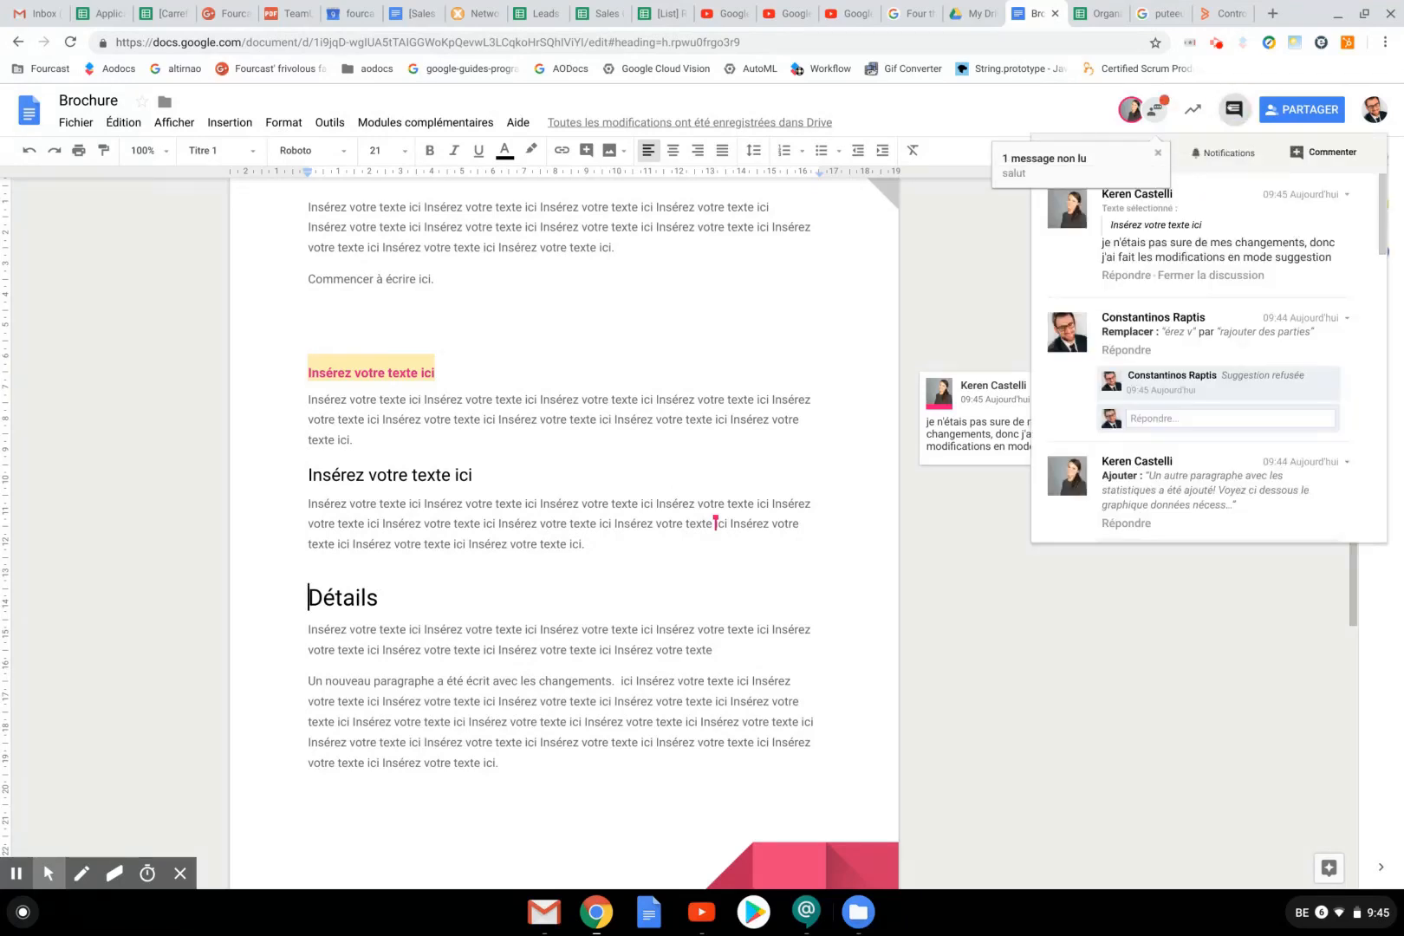
scroll(1220, 313, "down", 2)
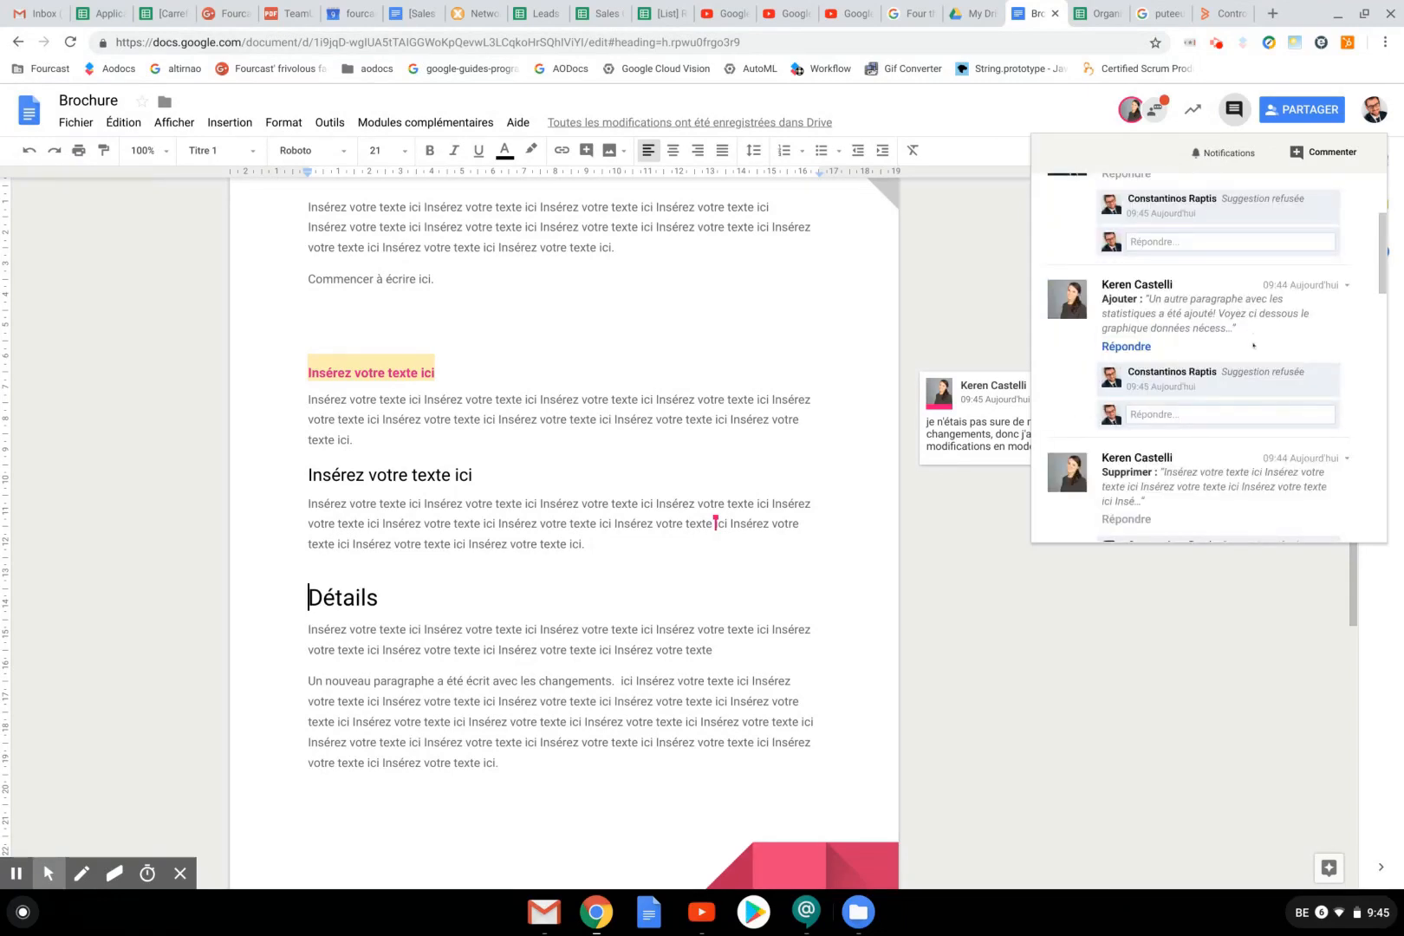
scroll(1245, 364, "down", 3)
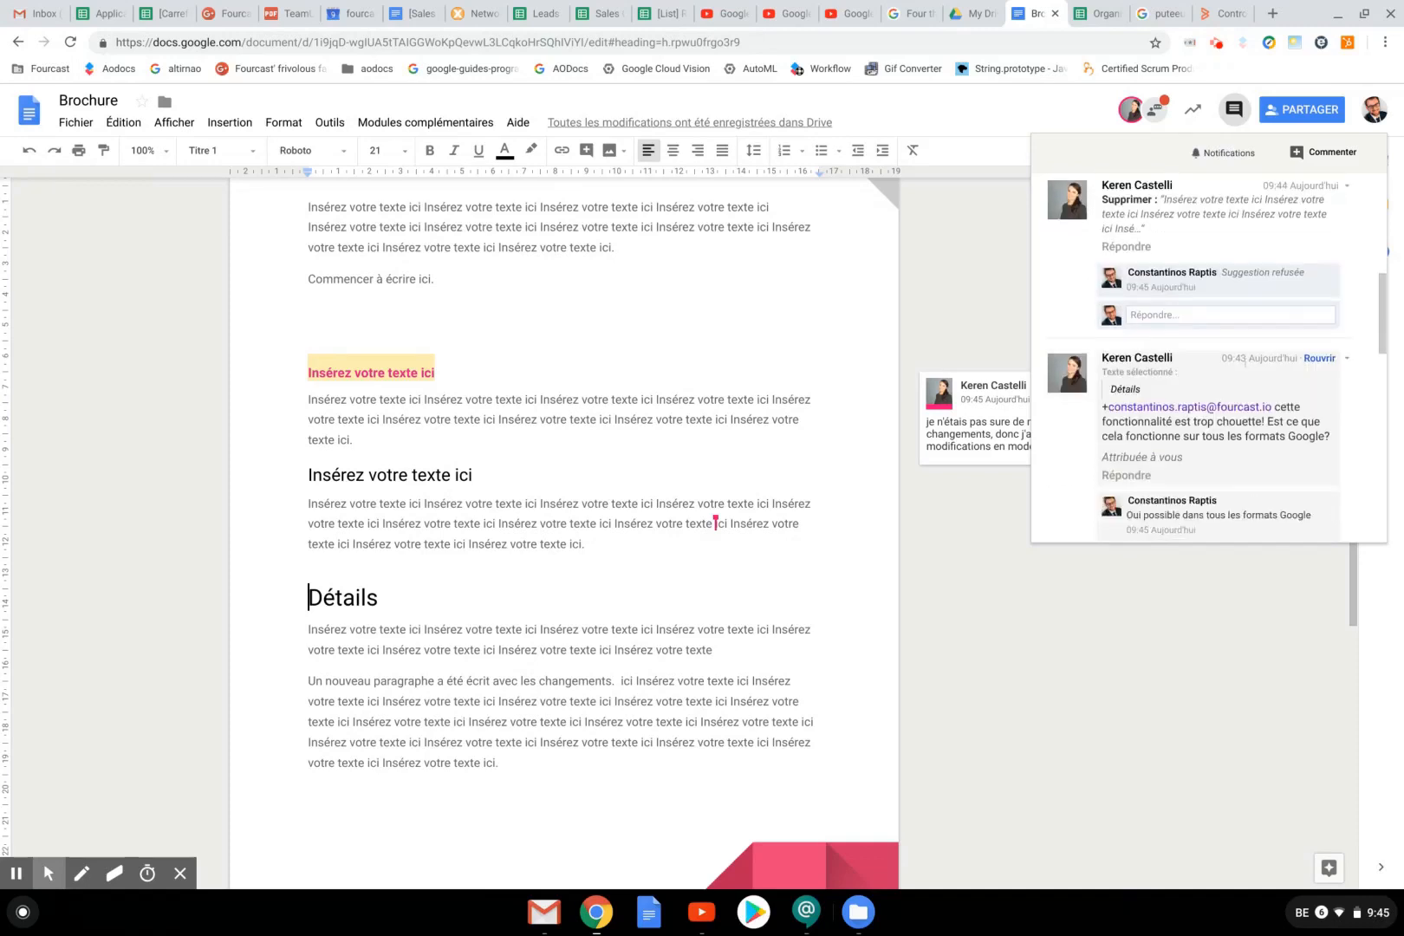
Step: Look at the resolved comment on "Détails" in the comment history and close the history
scroll(1296, 438, "down", 1)
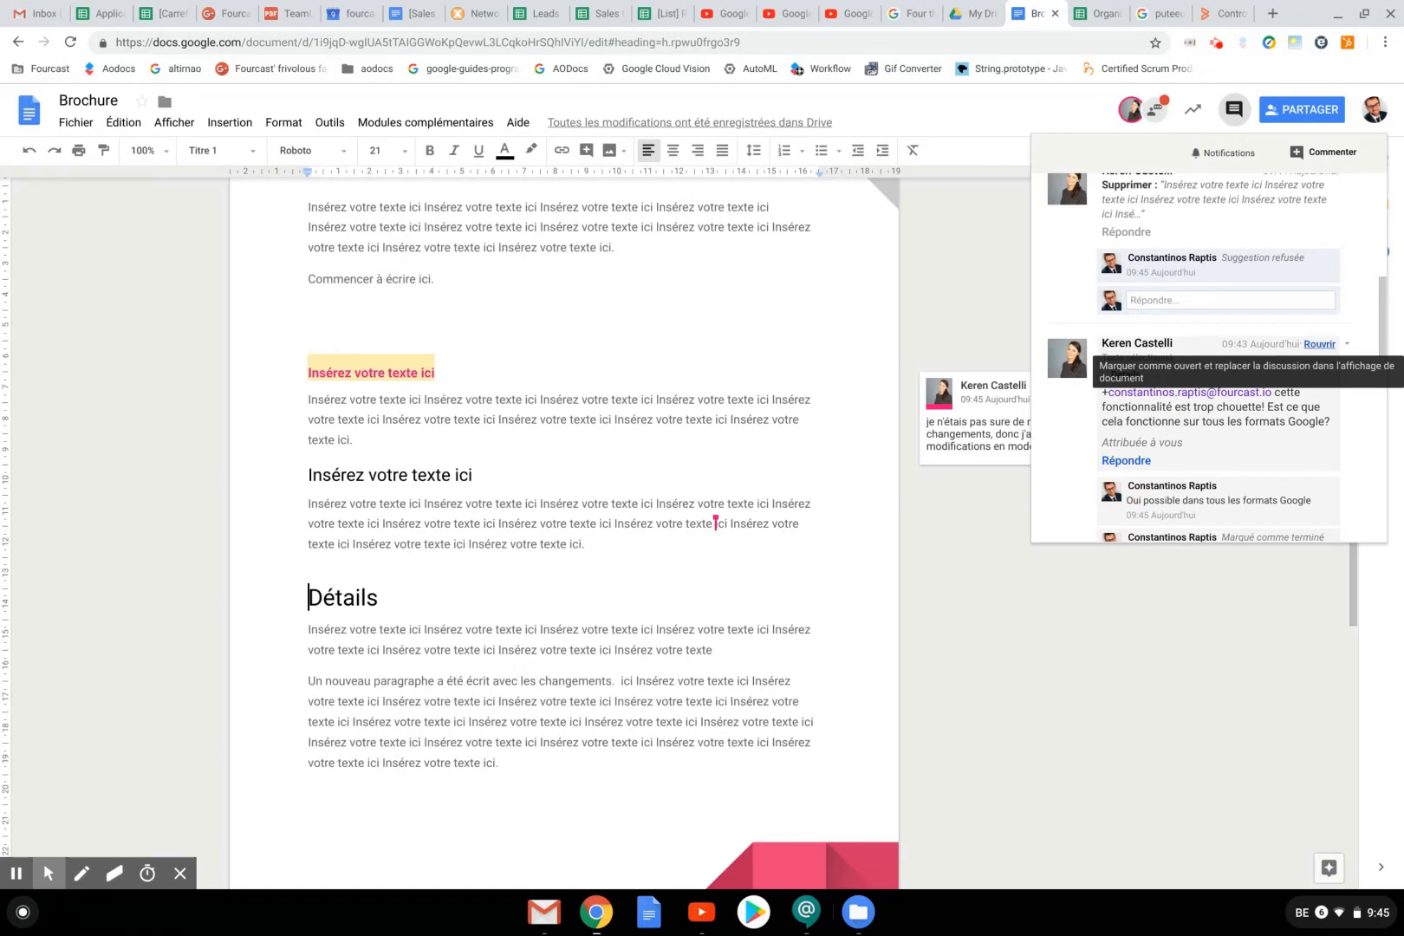
left_click(986, 231)
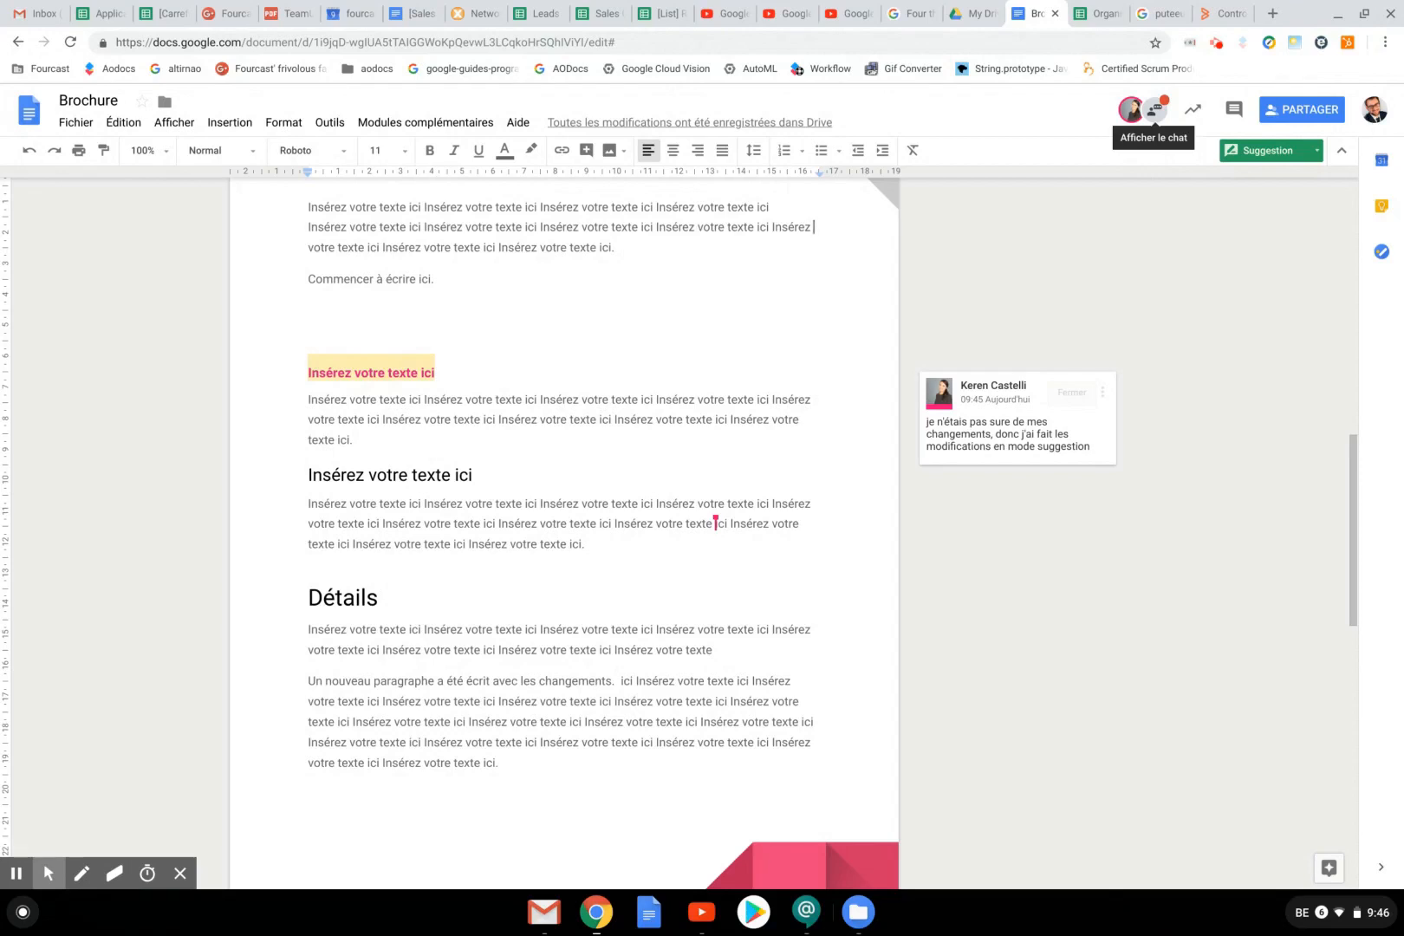
Step: Open the document chat, answer the collaborator with "Effectivement je le fais tout de suite" and close the chat
left_click(1153, 109)
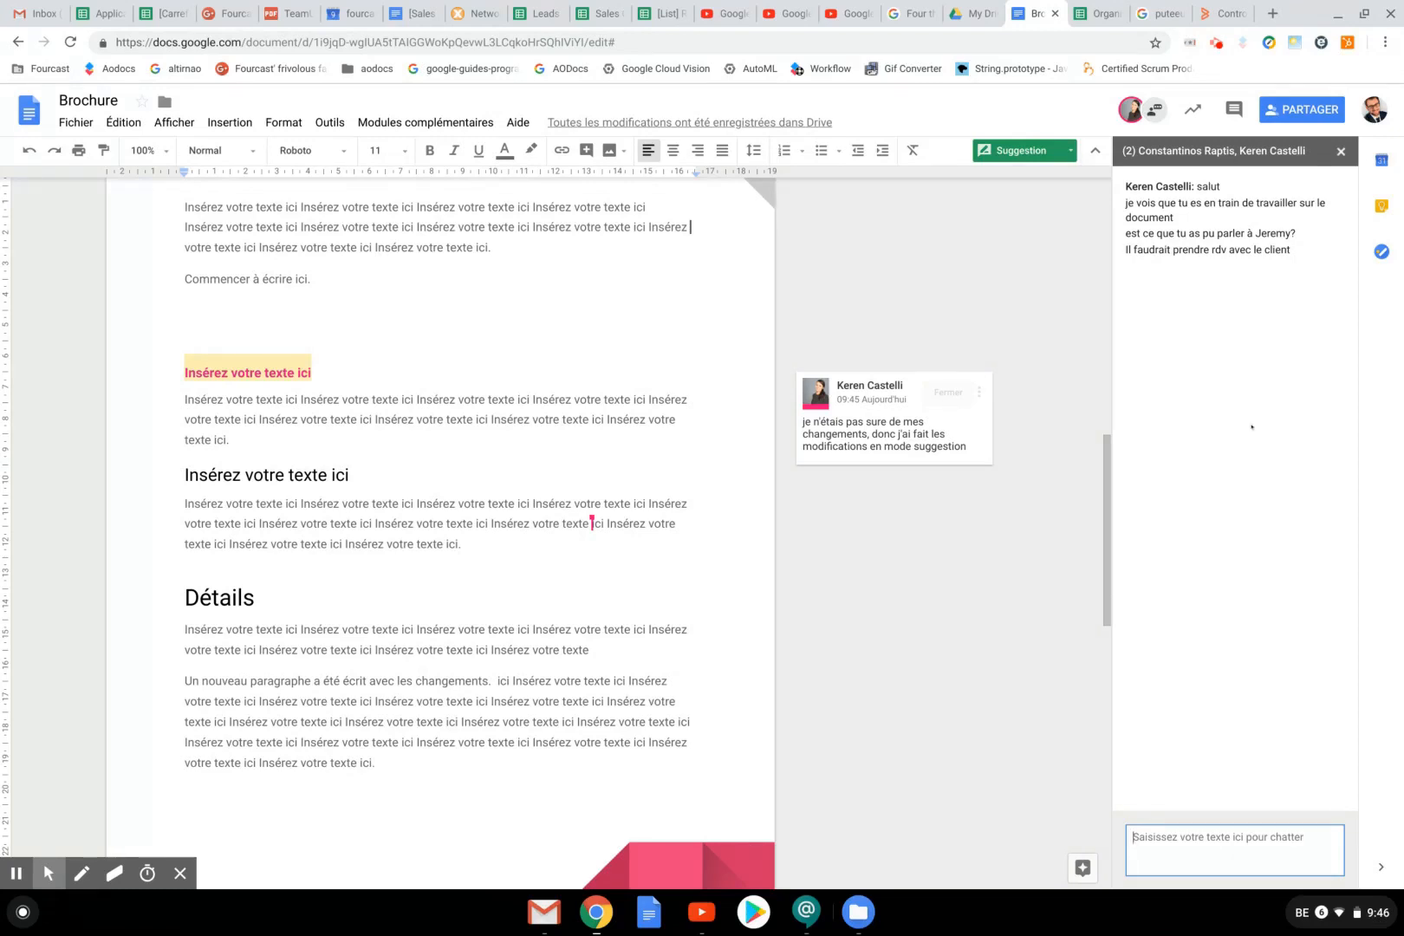
type("Effecti")
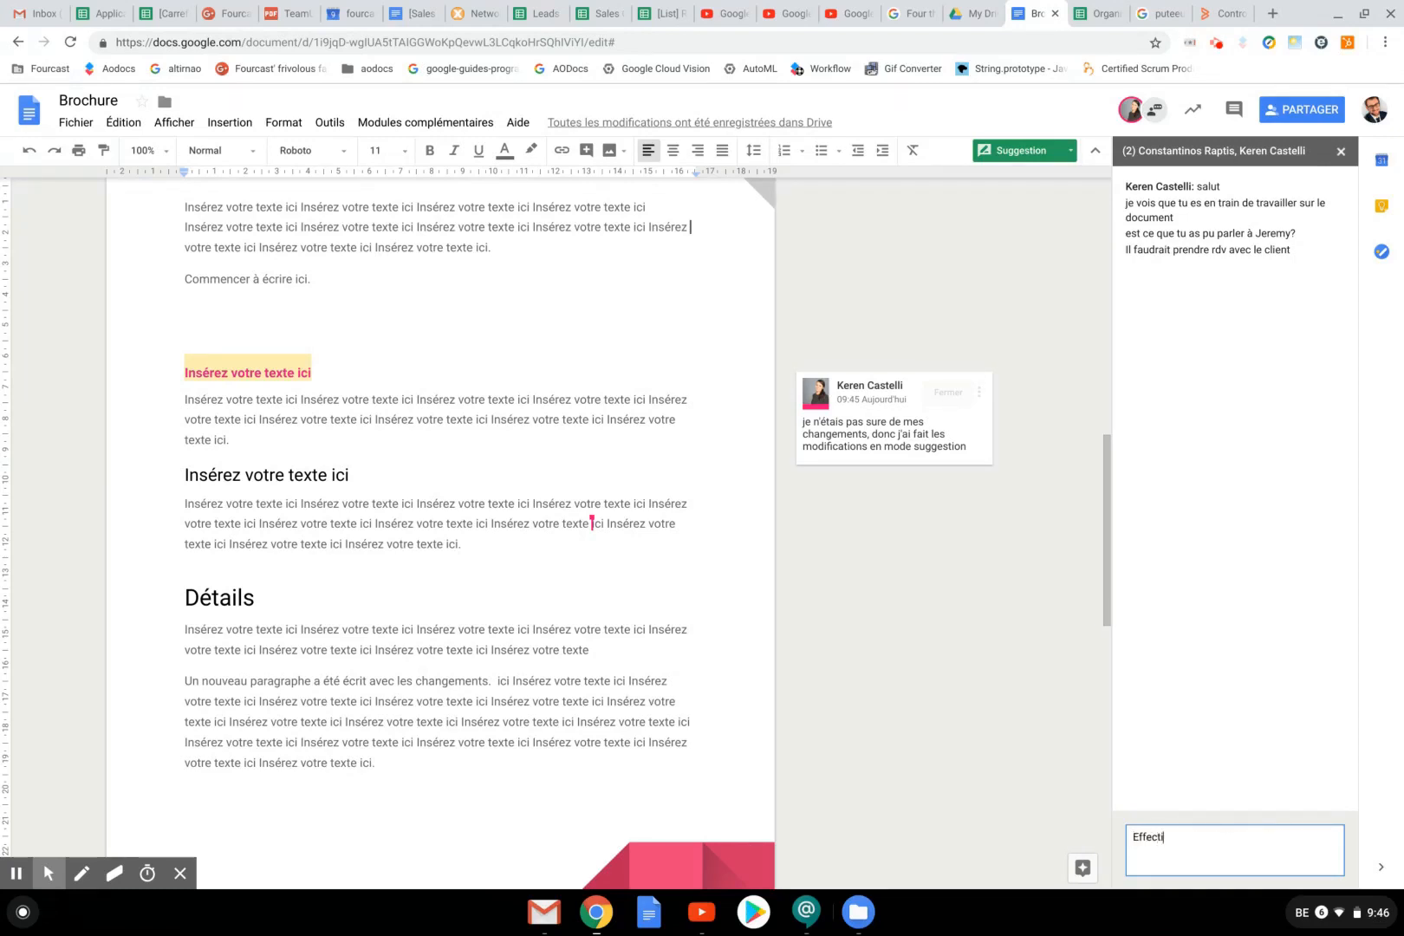
type("vement je le fais d")
key("BackSpace")
type("tout de suite")
key("Return")
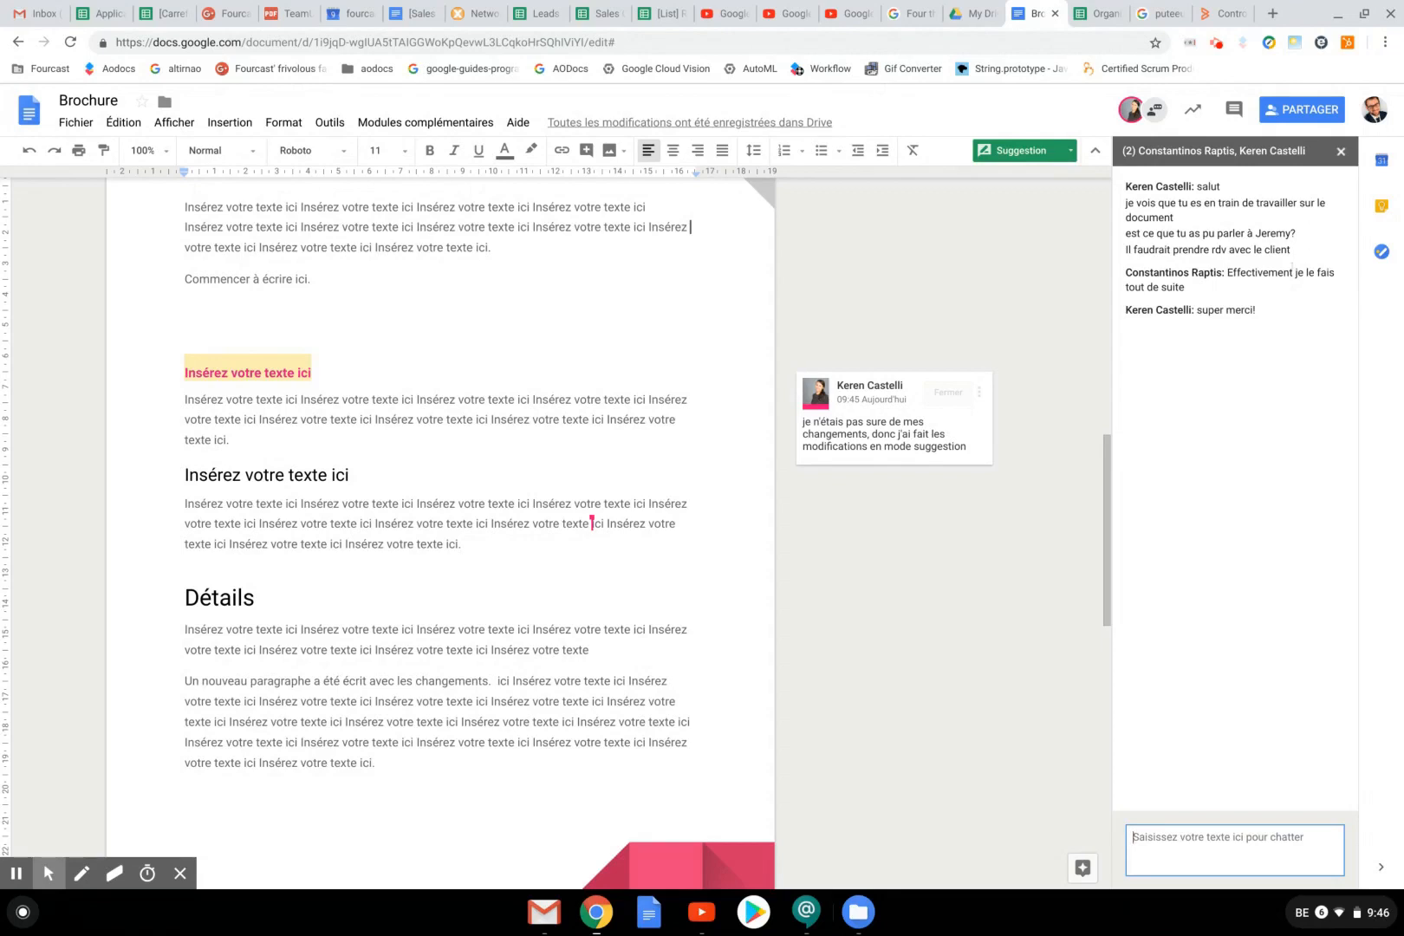
left_click(1340, 152)
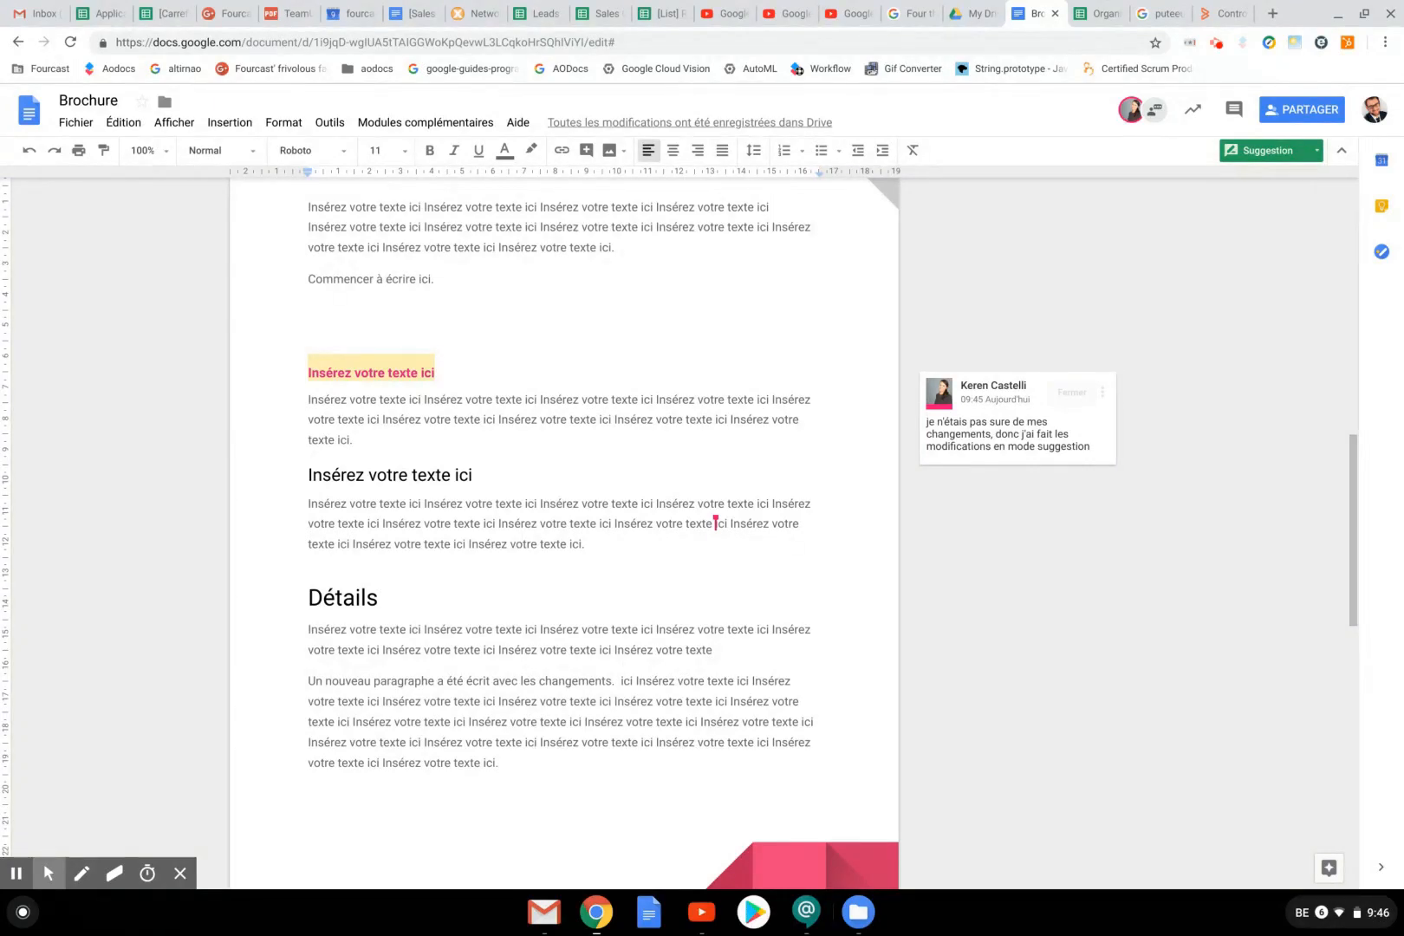
Step: Switch the document from suggesting to direct editing (Édition) mode
scroll(650, 345, "up", 3)
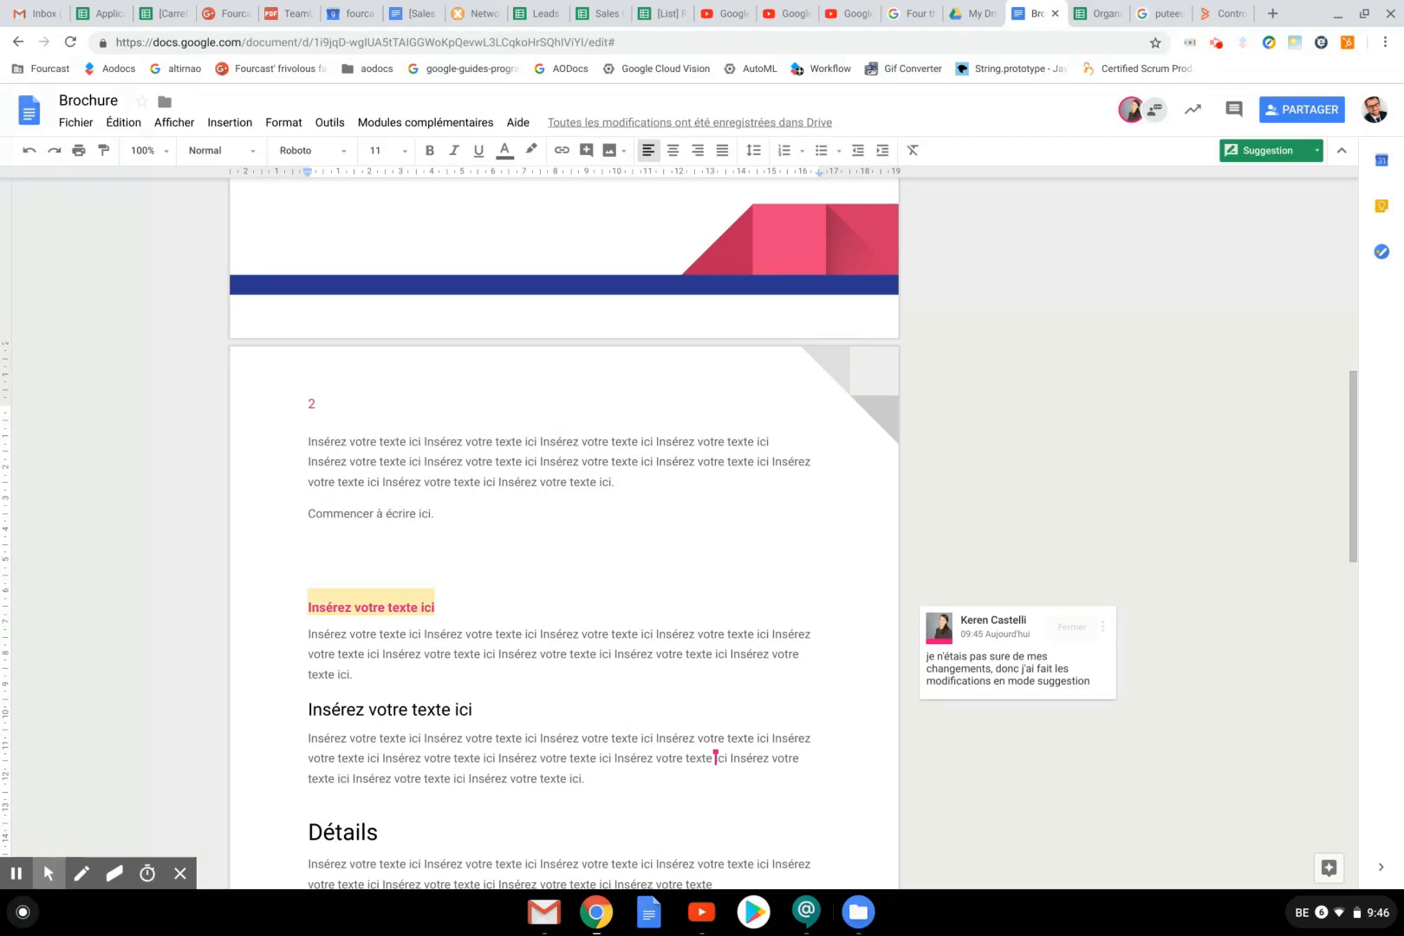
scroll(563, 520, "up", 4)
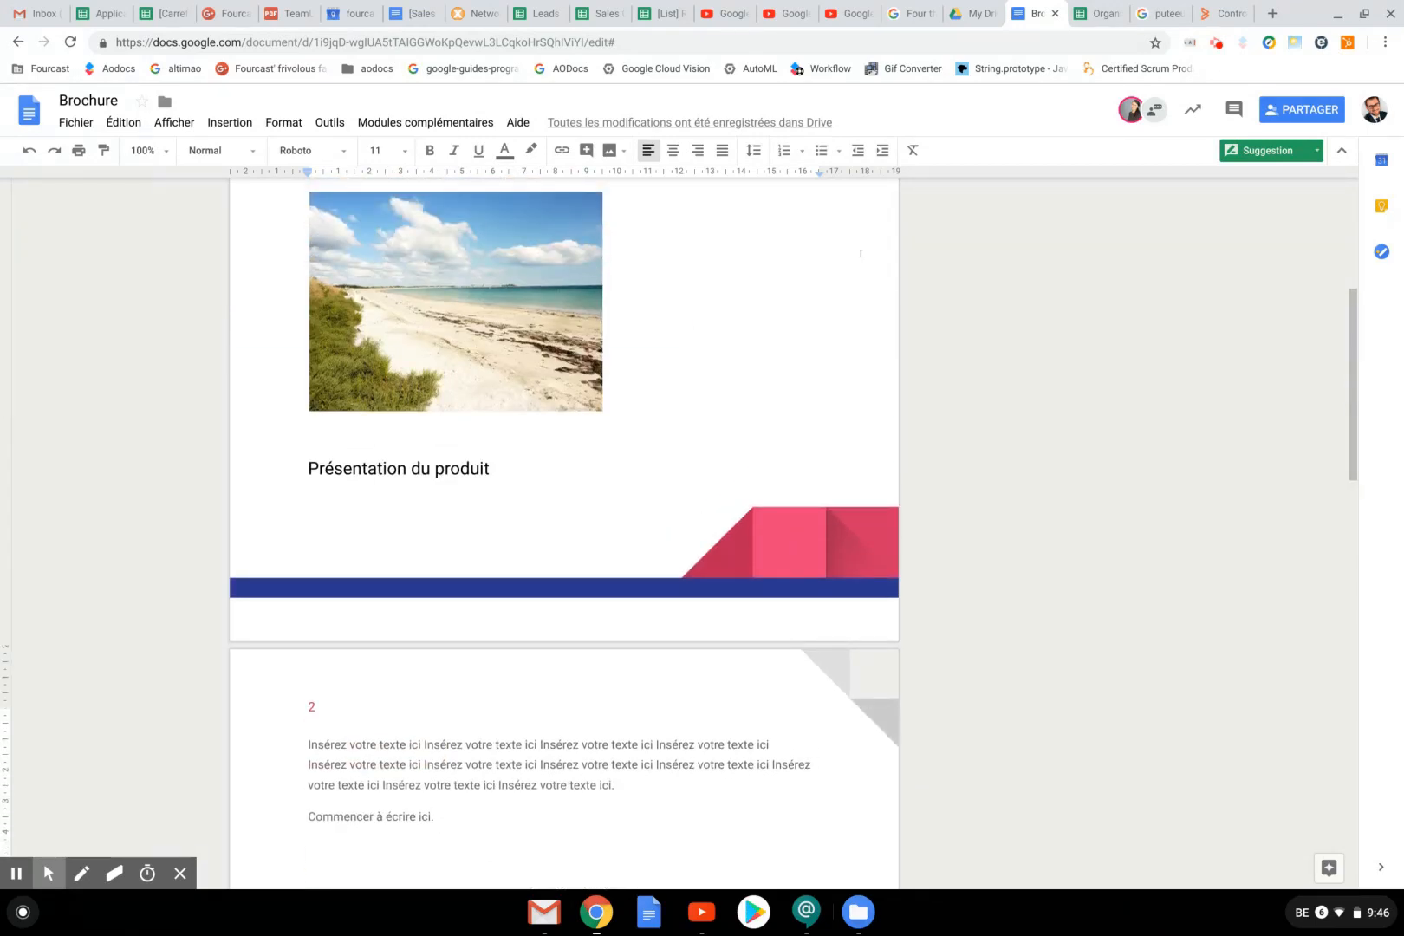
left_click(1297, 156)
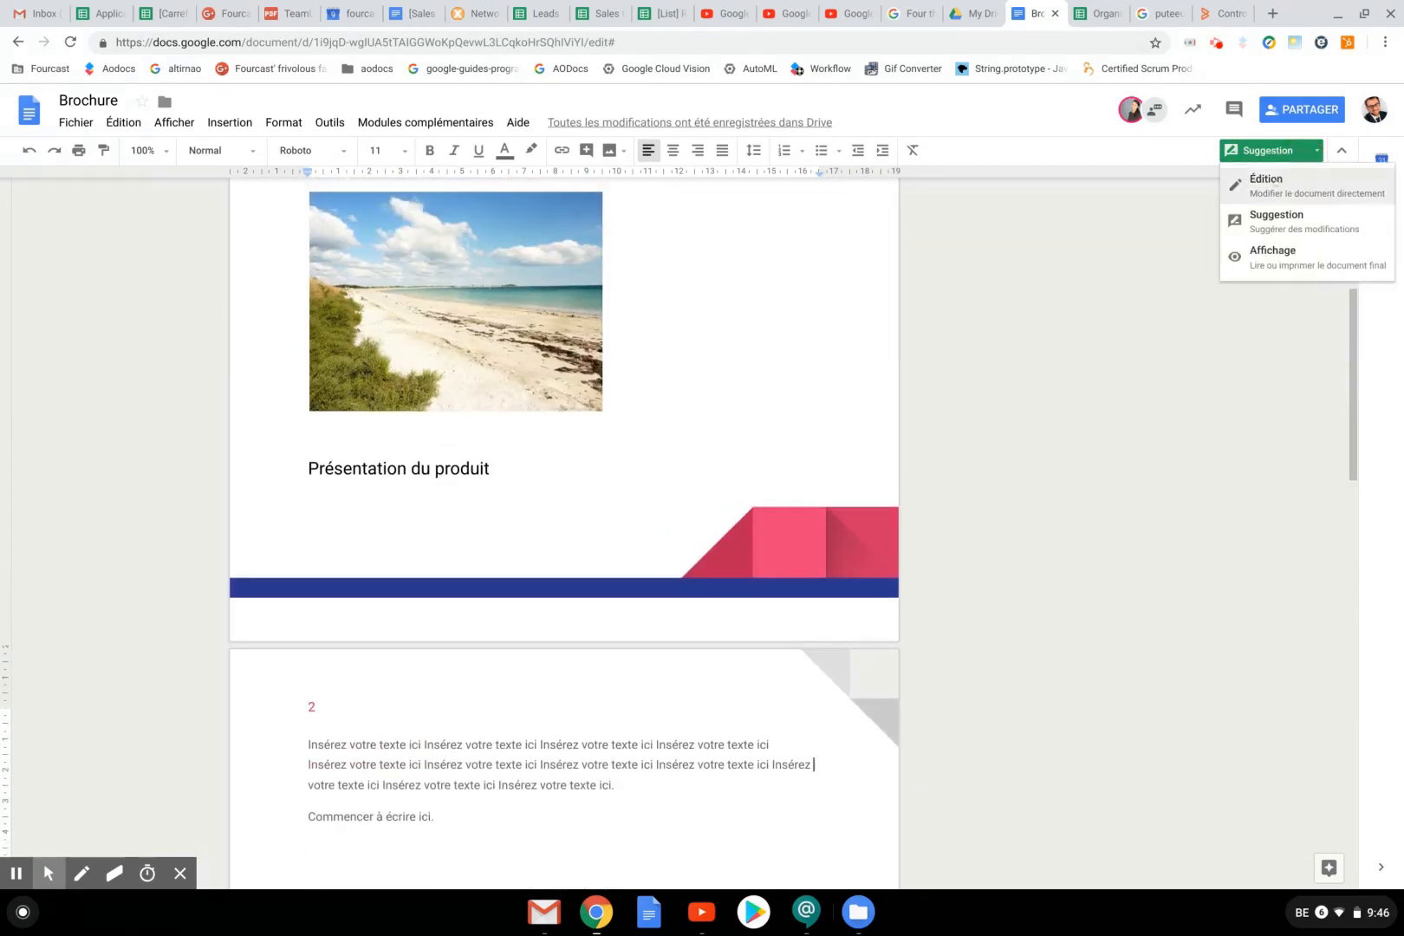
left_click(1276, 182)
Step: Open the brochure's version history and expand the detailed versions under the current version of 9 janvier à 09:45
scroll(764, 450, "up", 5)
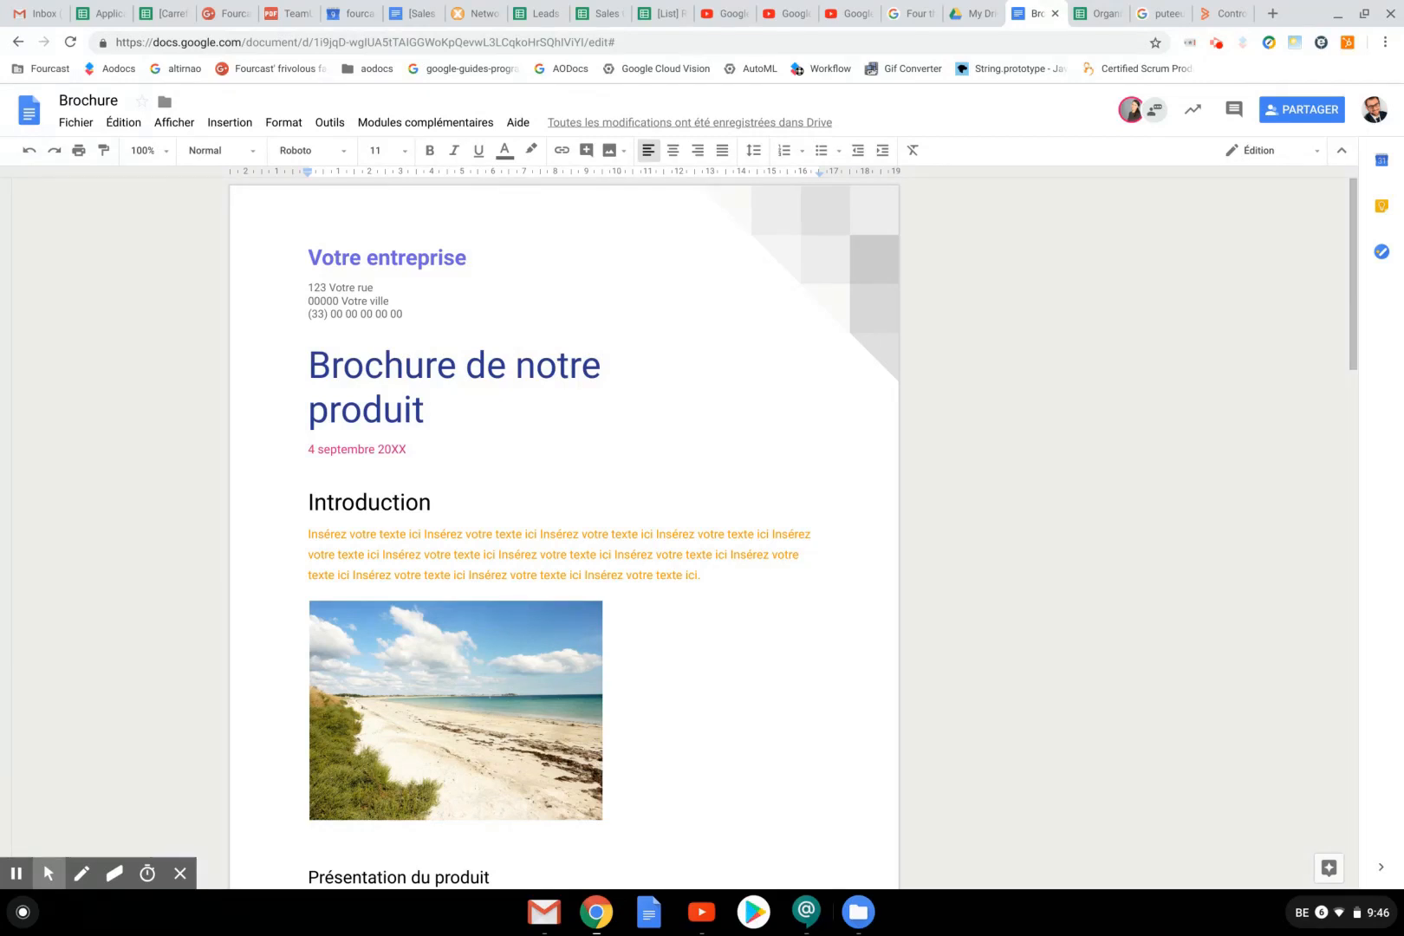
left_click(78, 122)
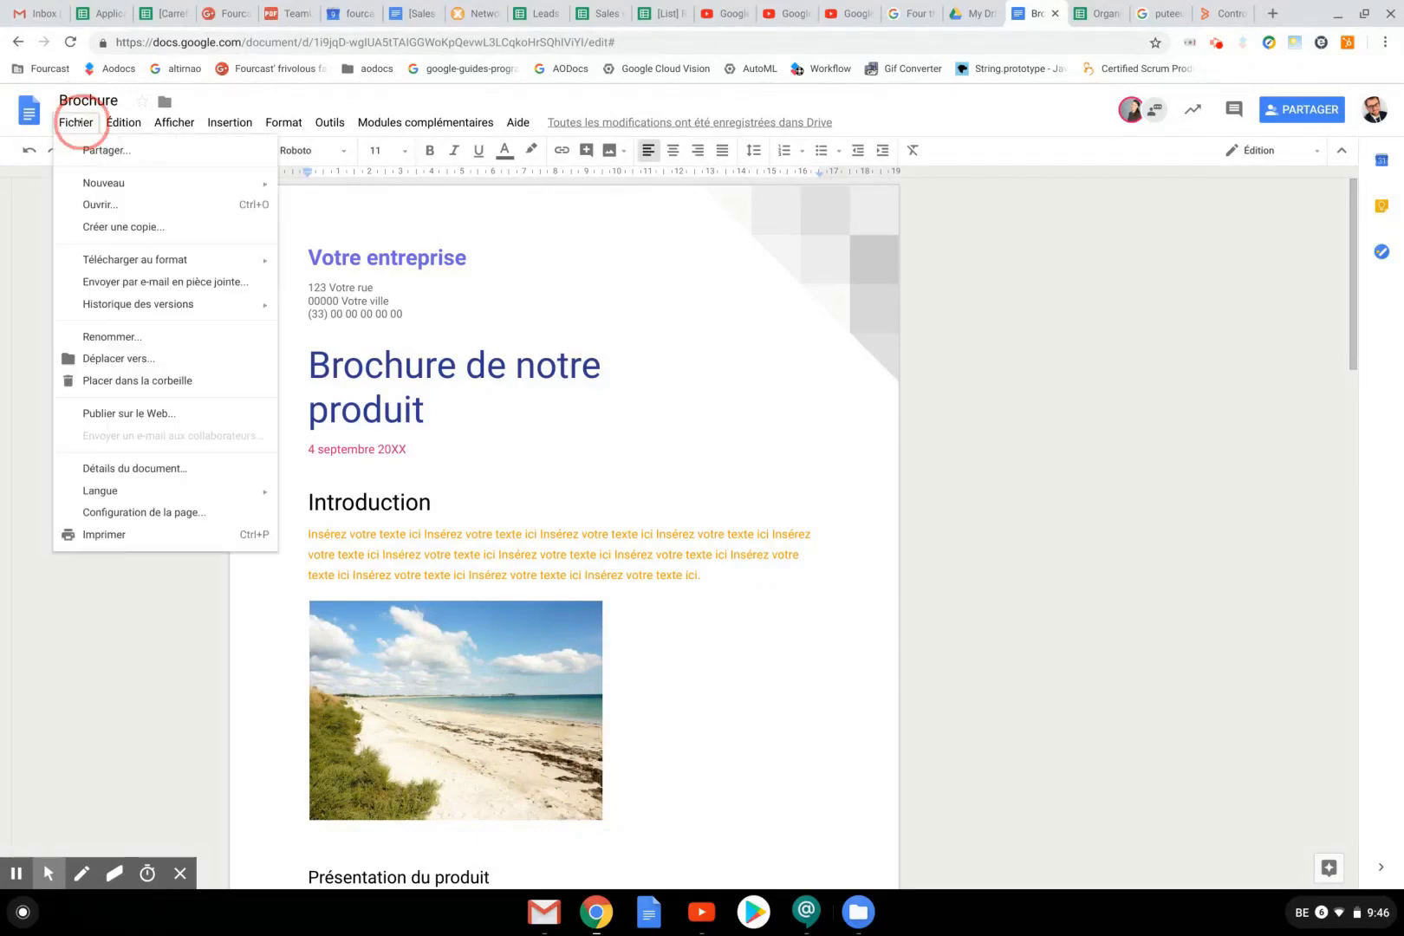
mouse_move(138, 304)
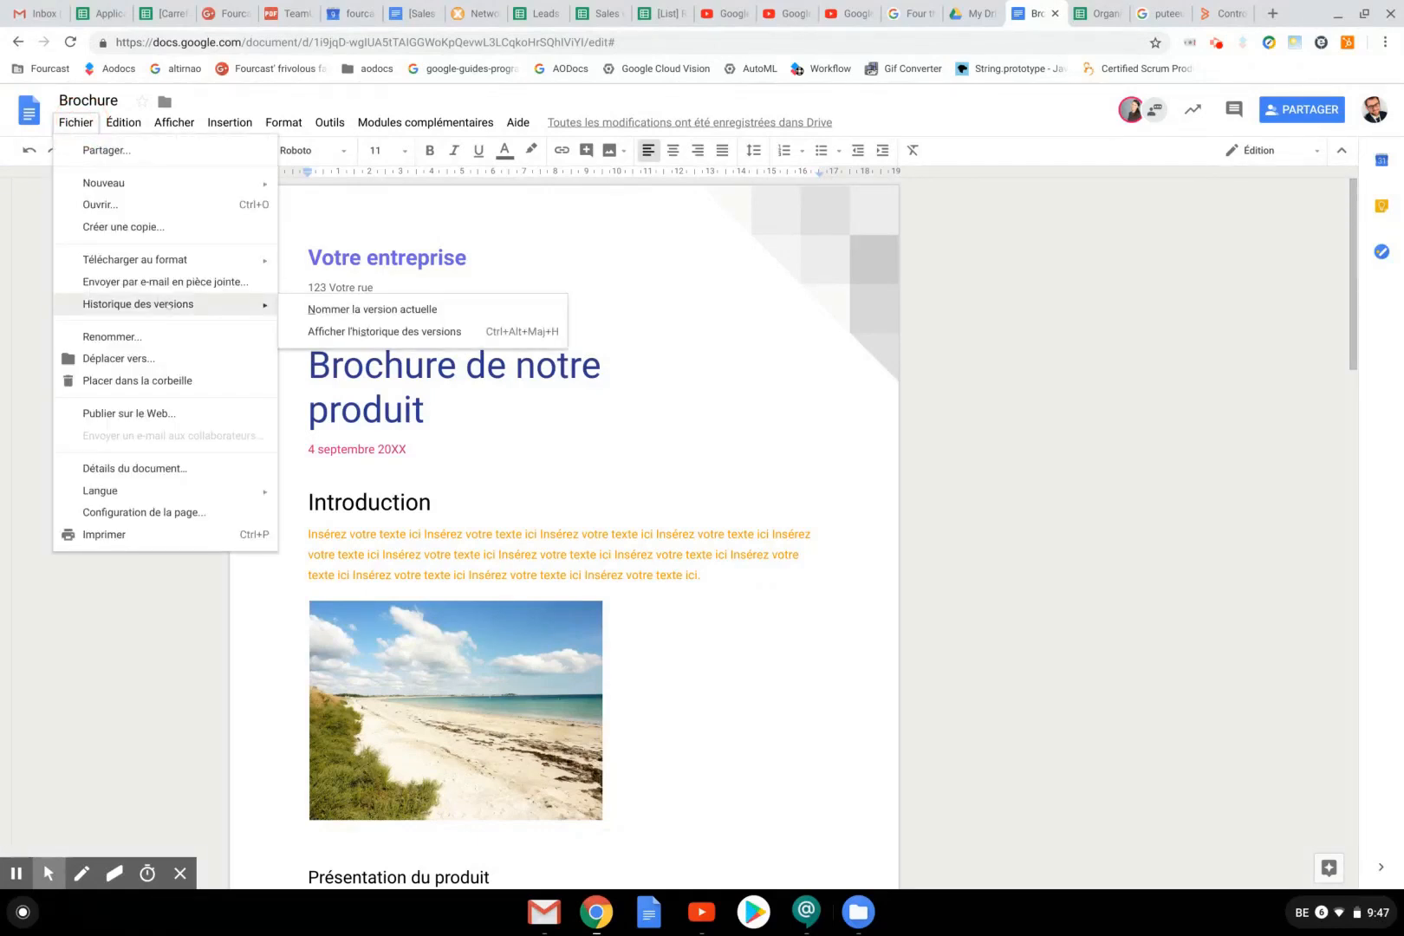
left_click(337, 332)
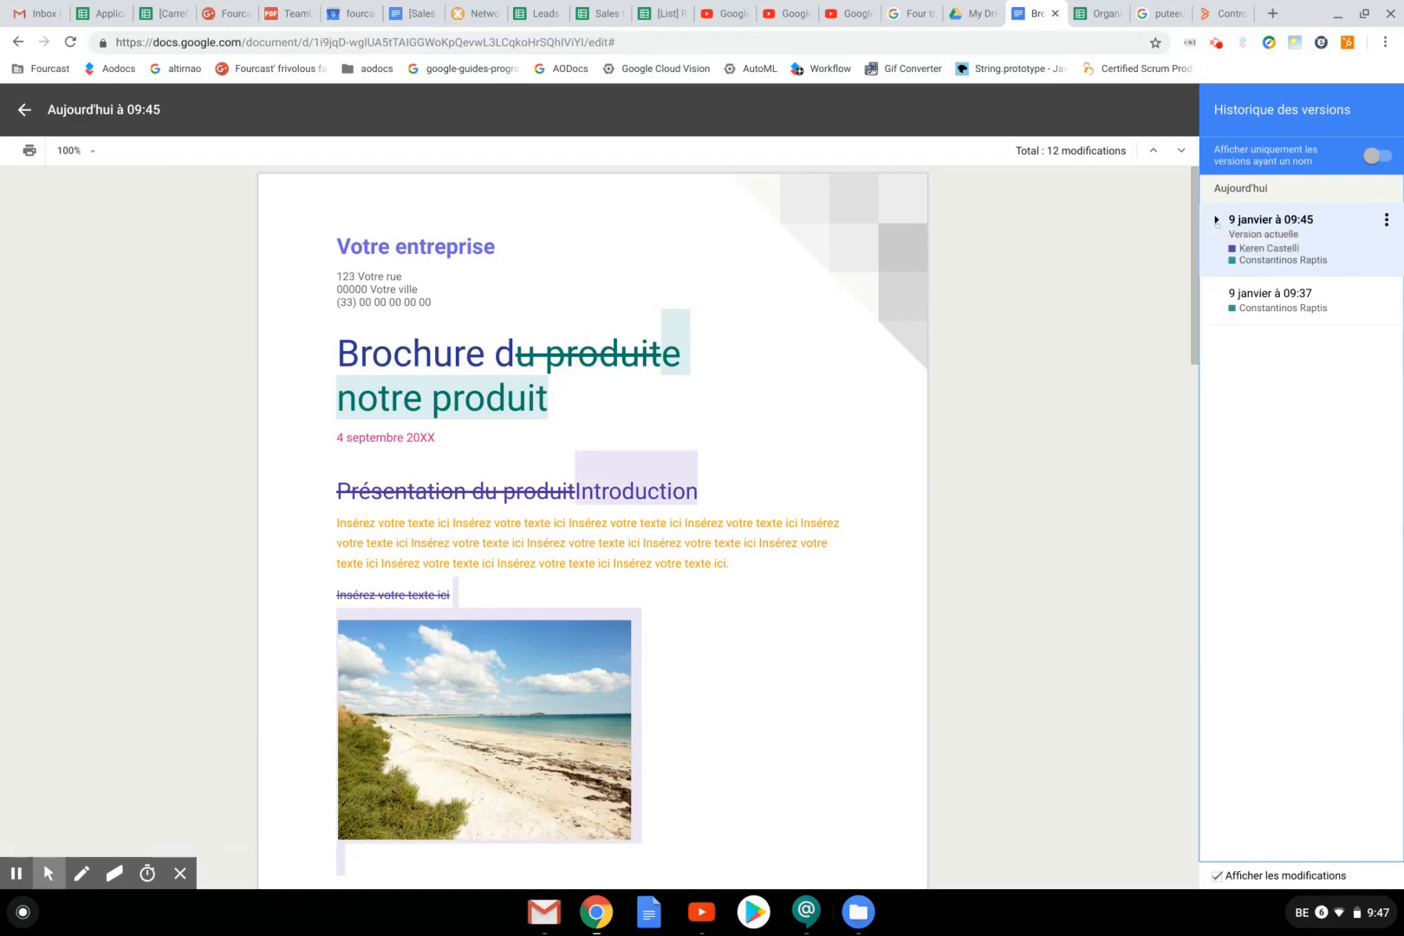
left_click(1216, 220)
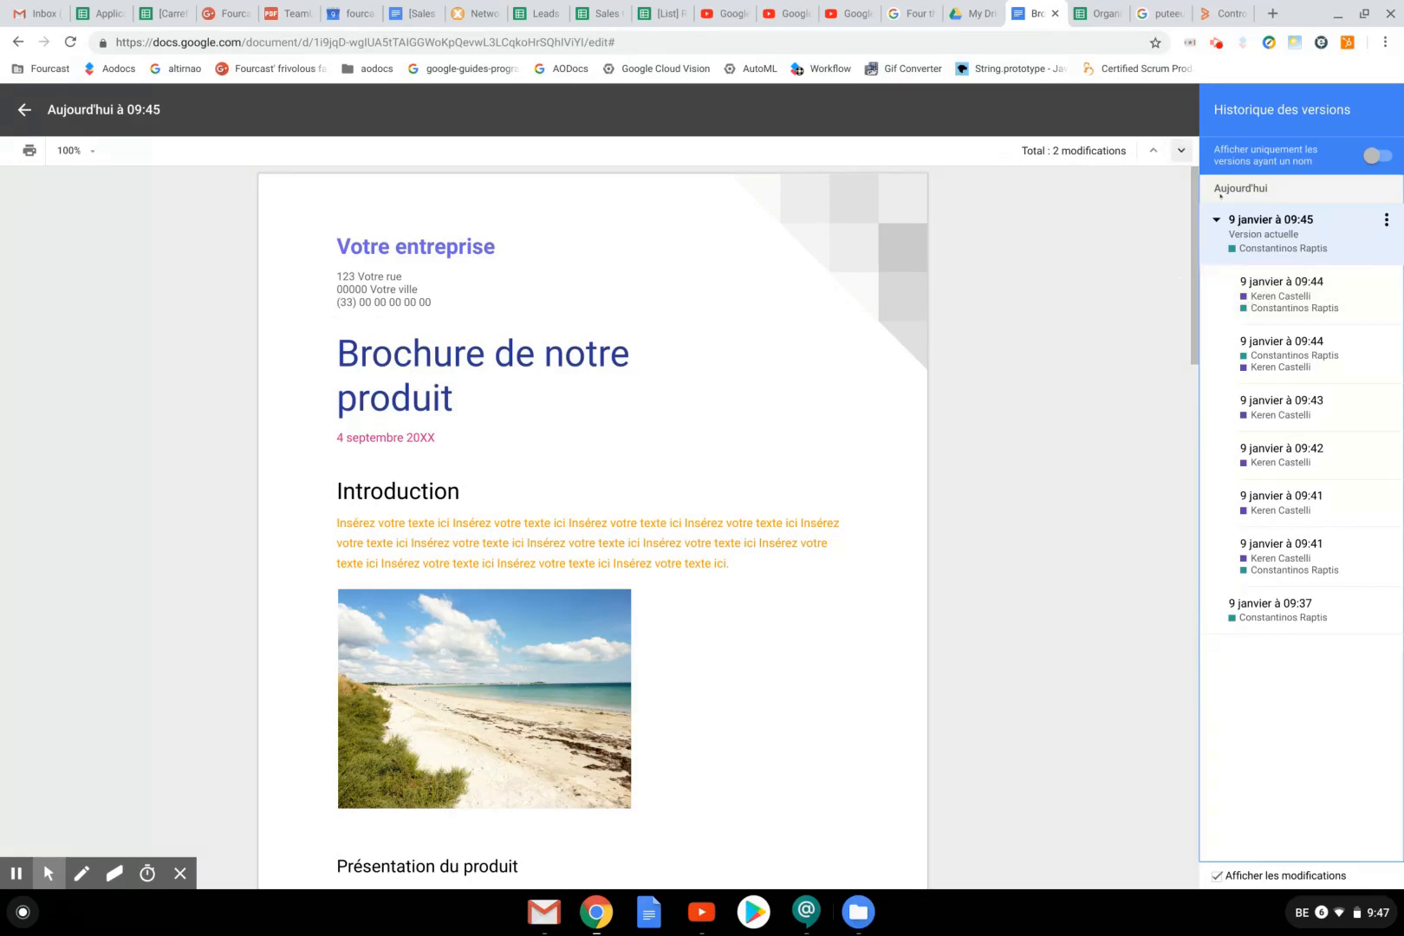
Step: Preview the first change in the latest 09:44 version, and view the 09:43 version
left_click(1250, 284)
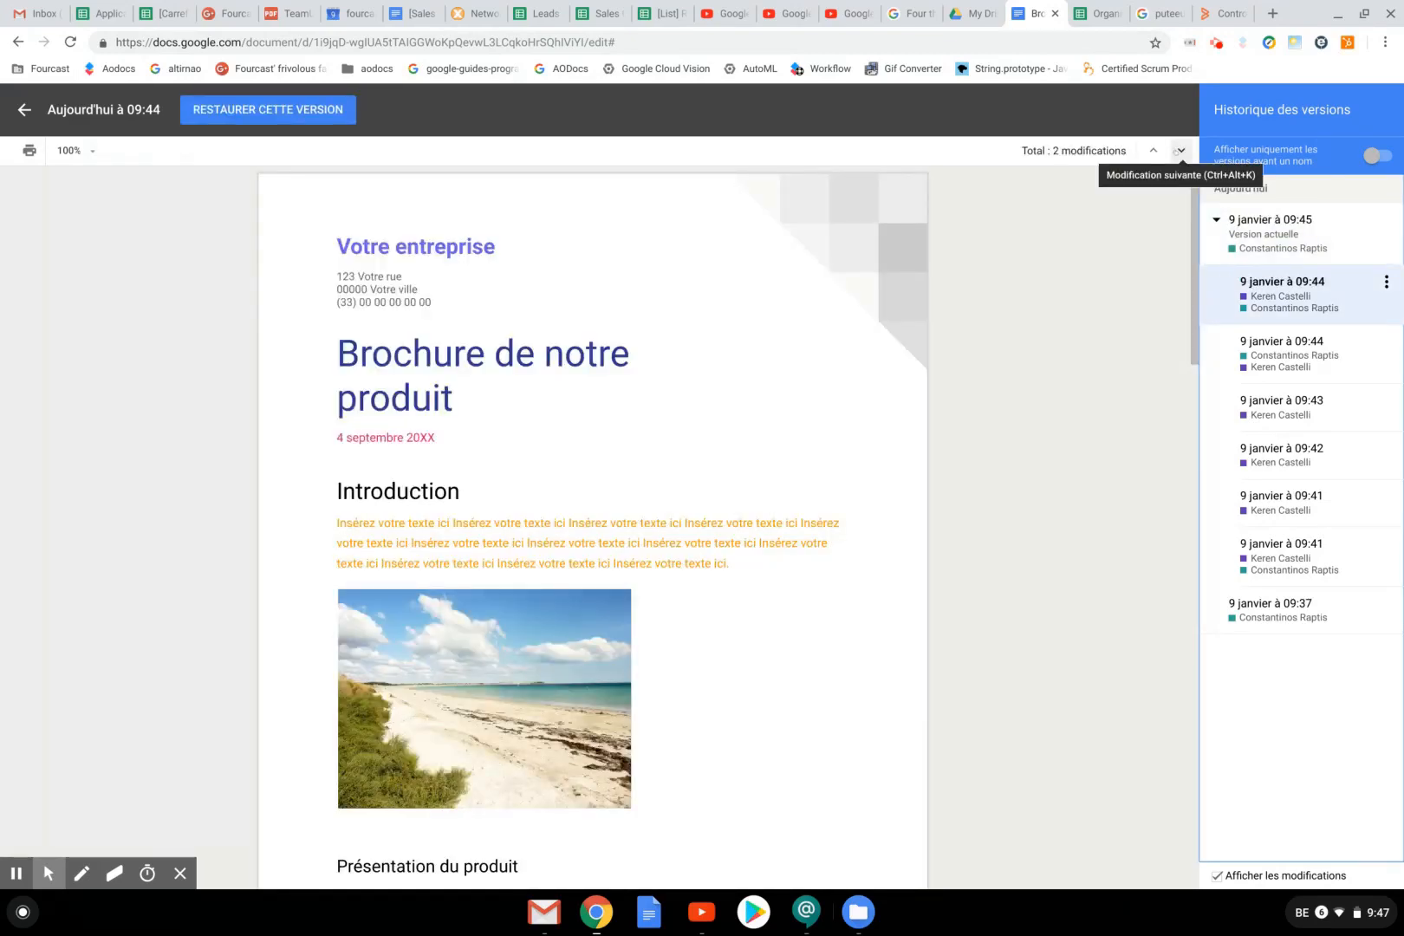
left_click(1179, 151)
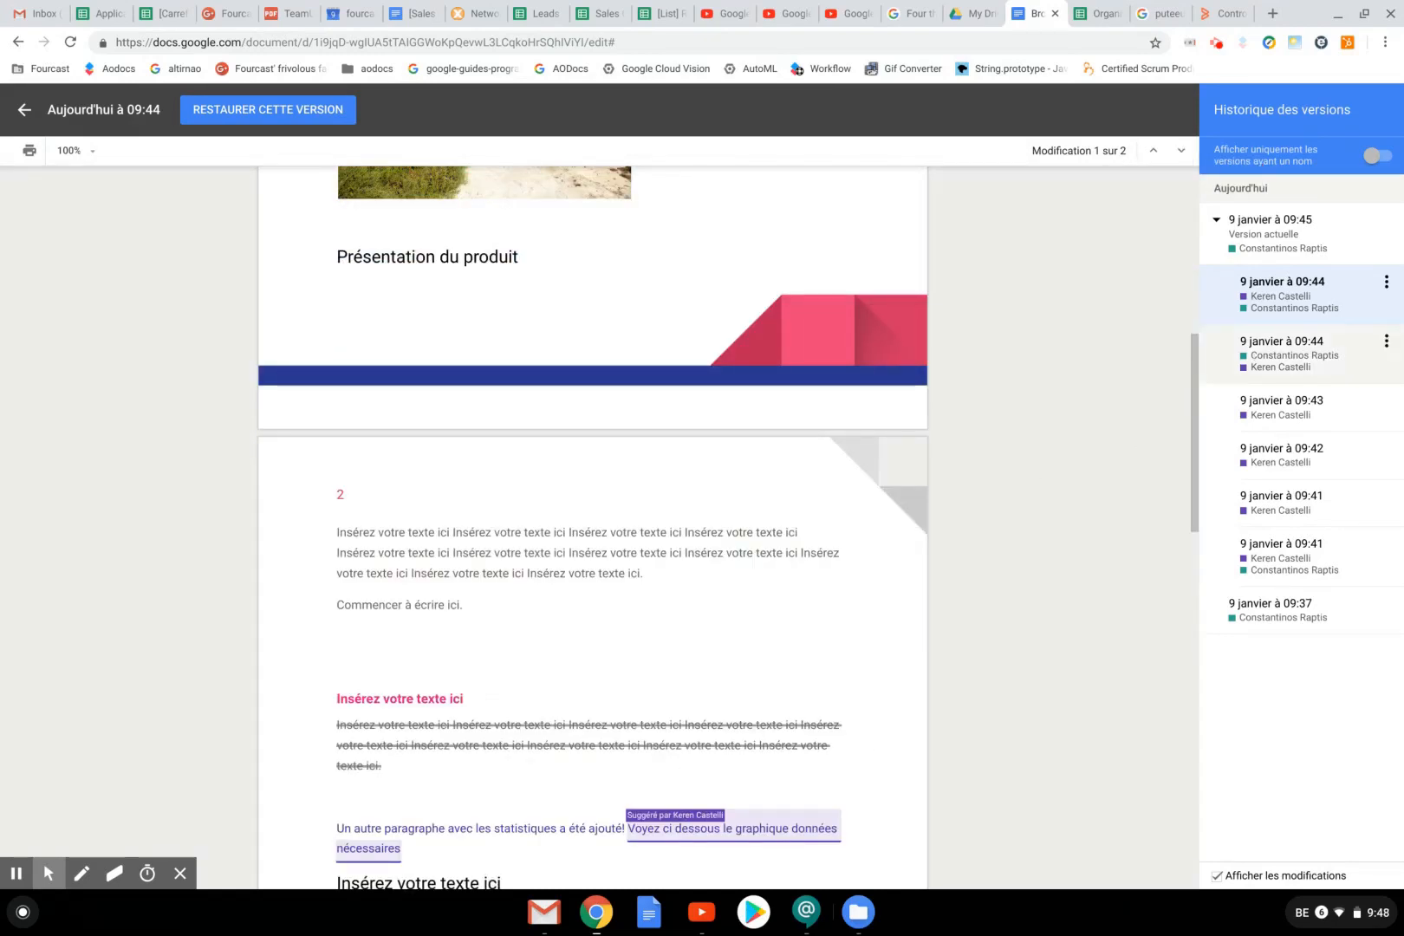
left_click(1281, 406)
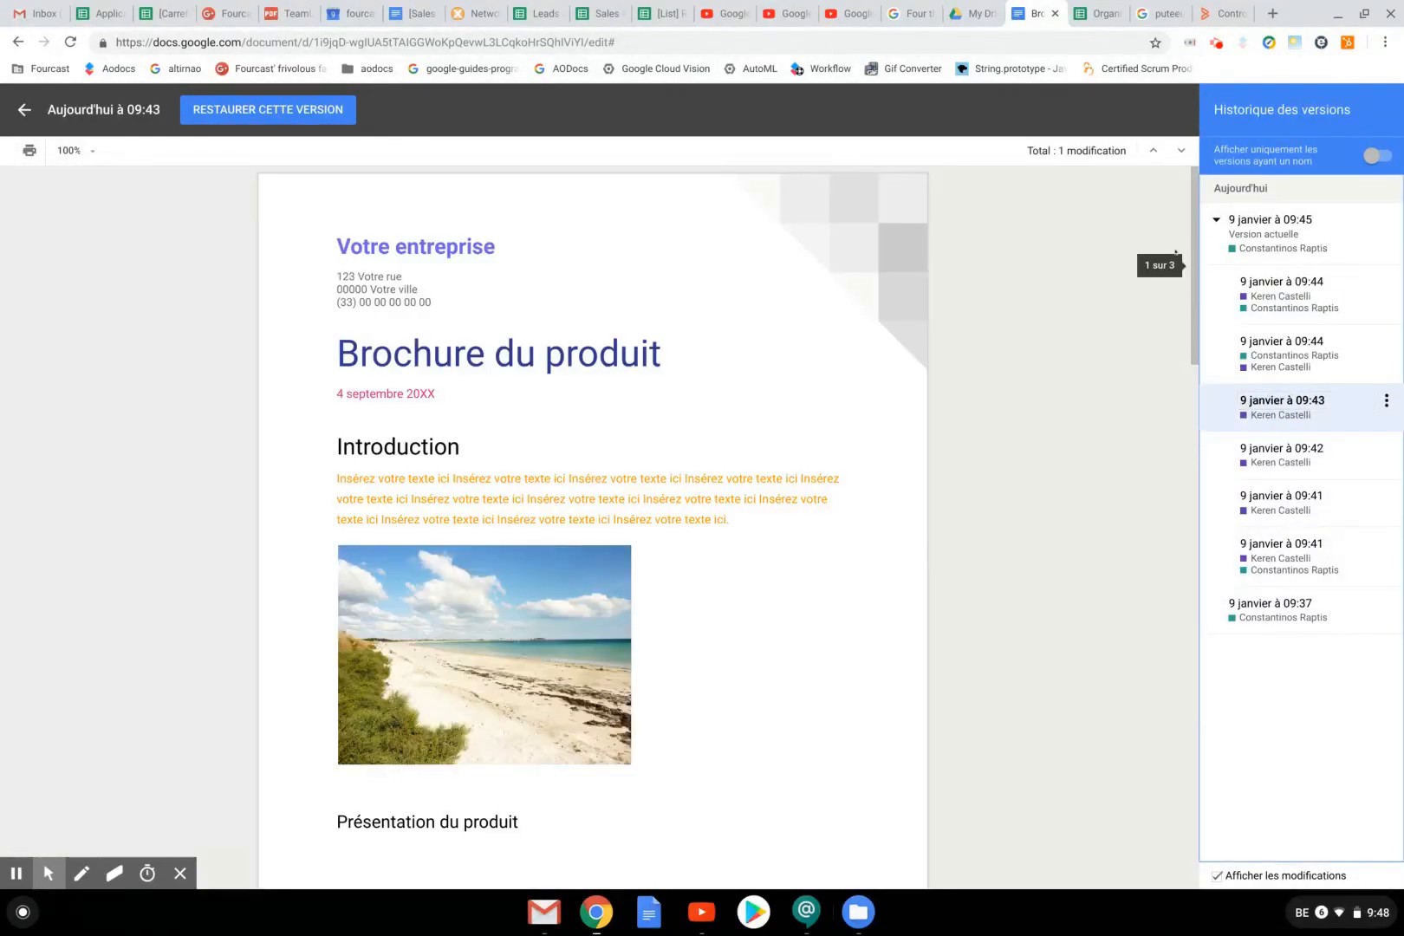
Step: View the earliest 09:41 version and step through each of its changes to see who made them
left_click(1291, 539)
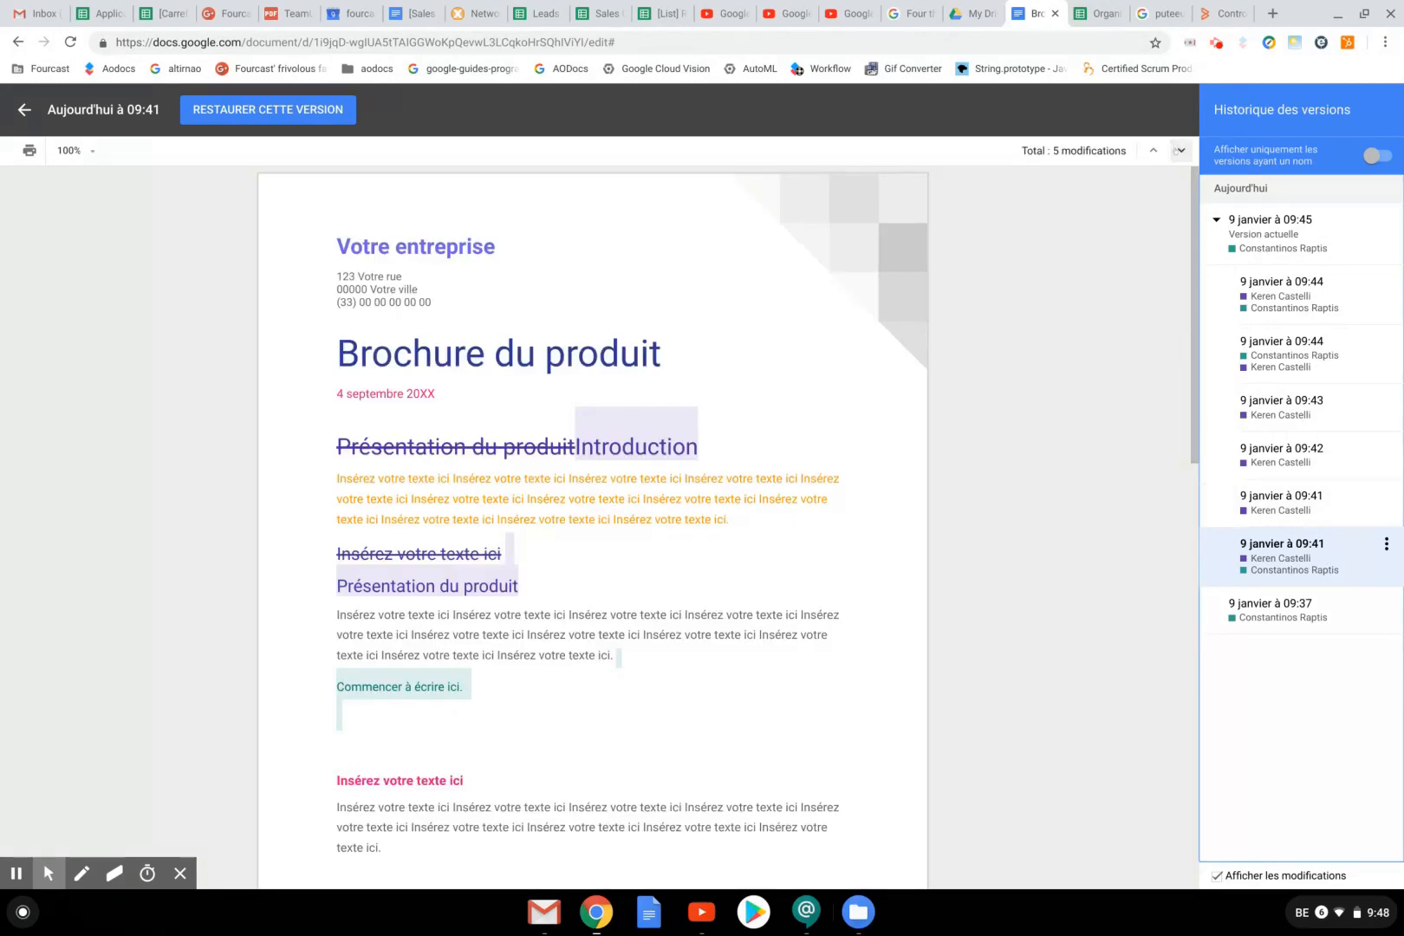
left_click(1179, 150)
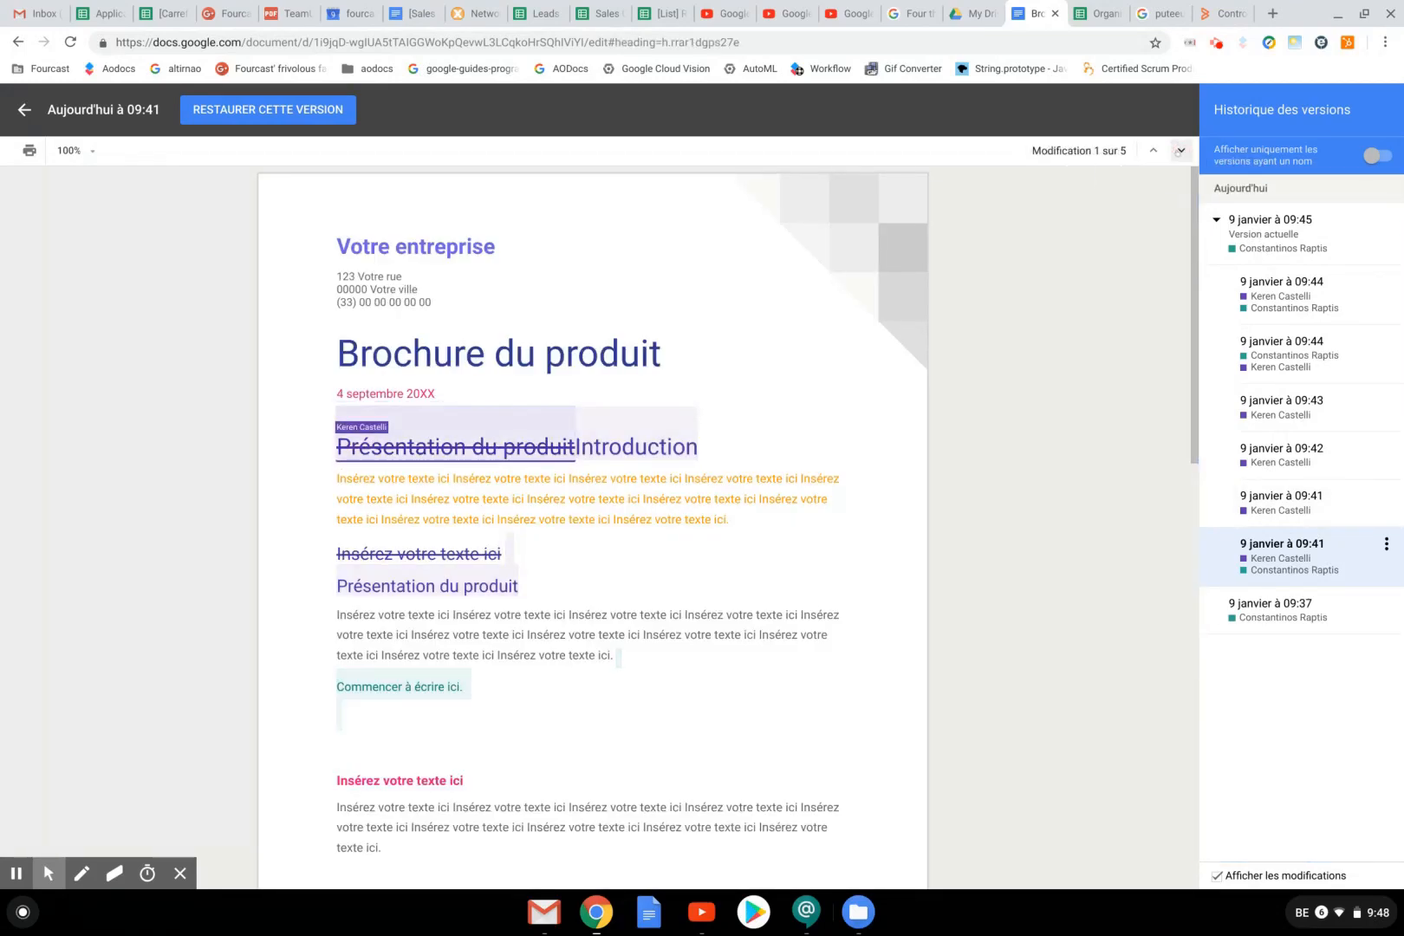
left_click(1179, 151)
left_click(1179, 150)
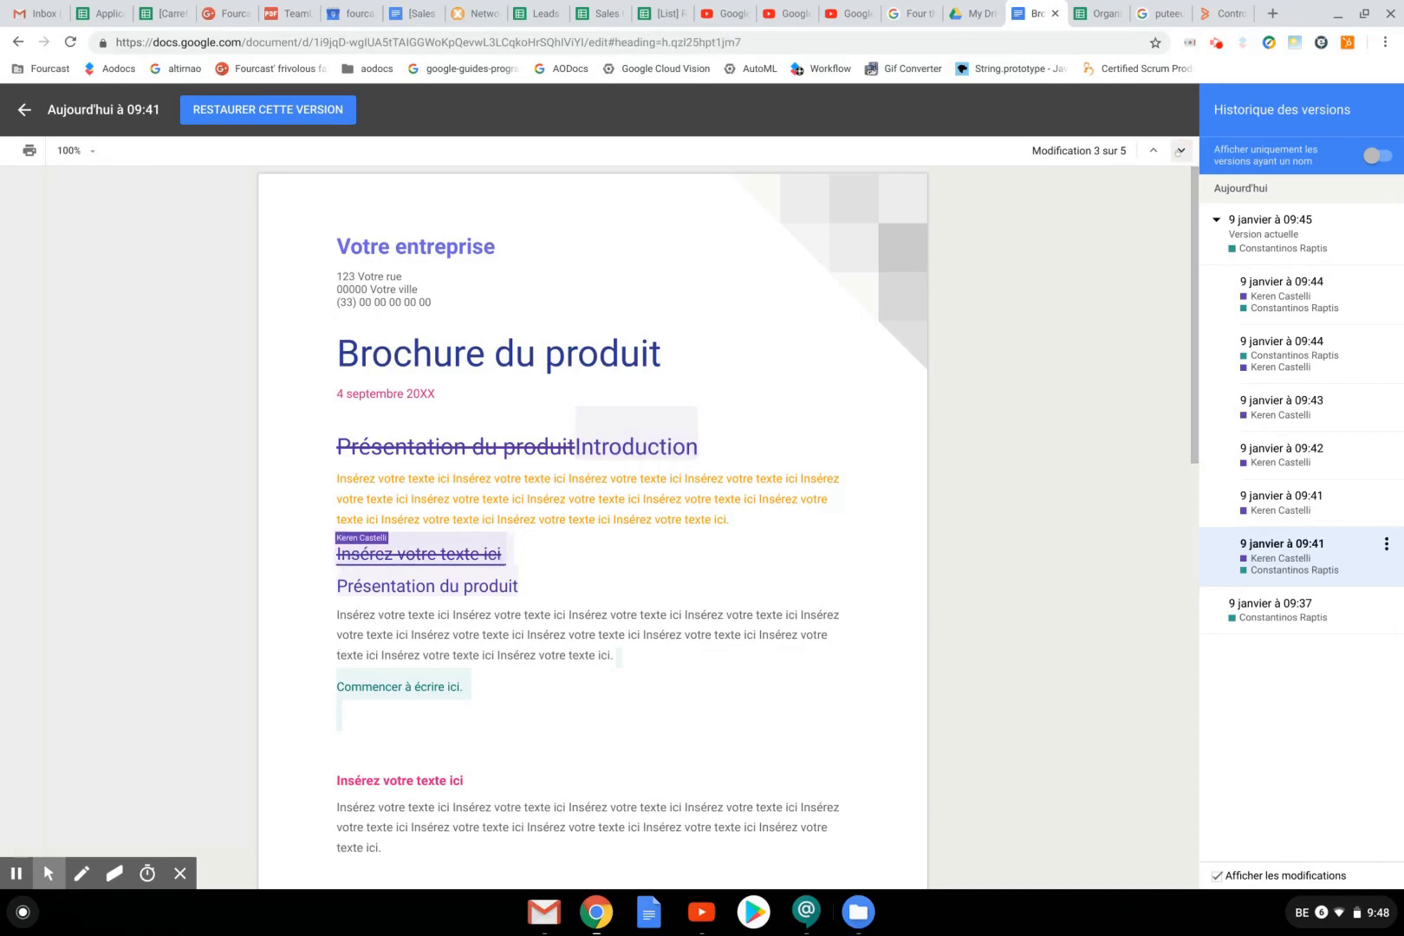
left_click(1179, 150)
left_click(1179, 151)
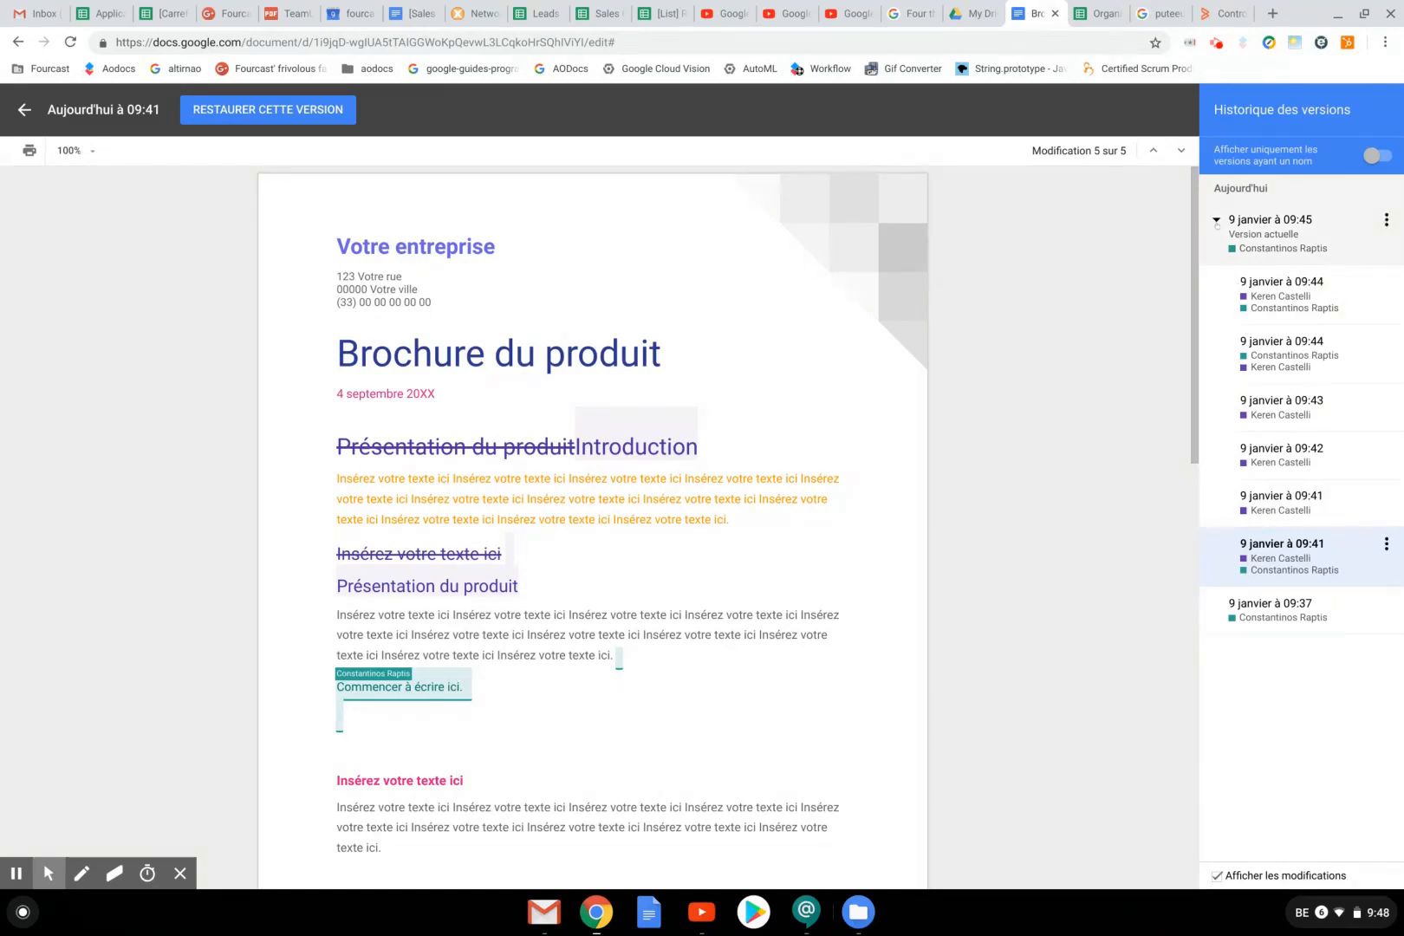
Step: Collapse the detailed versions and name the version of 9 janvier à 09:37 "Version de base"
left_click(1216, 220)
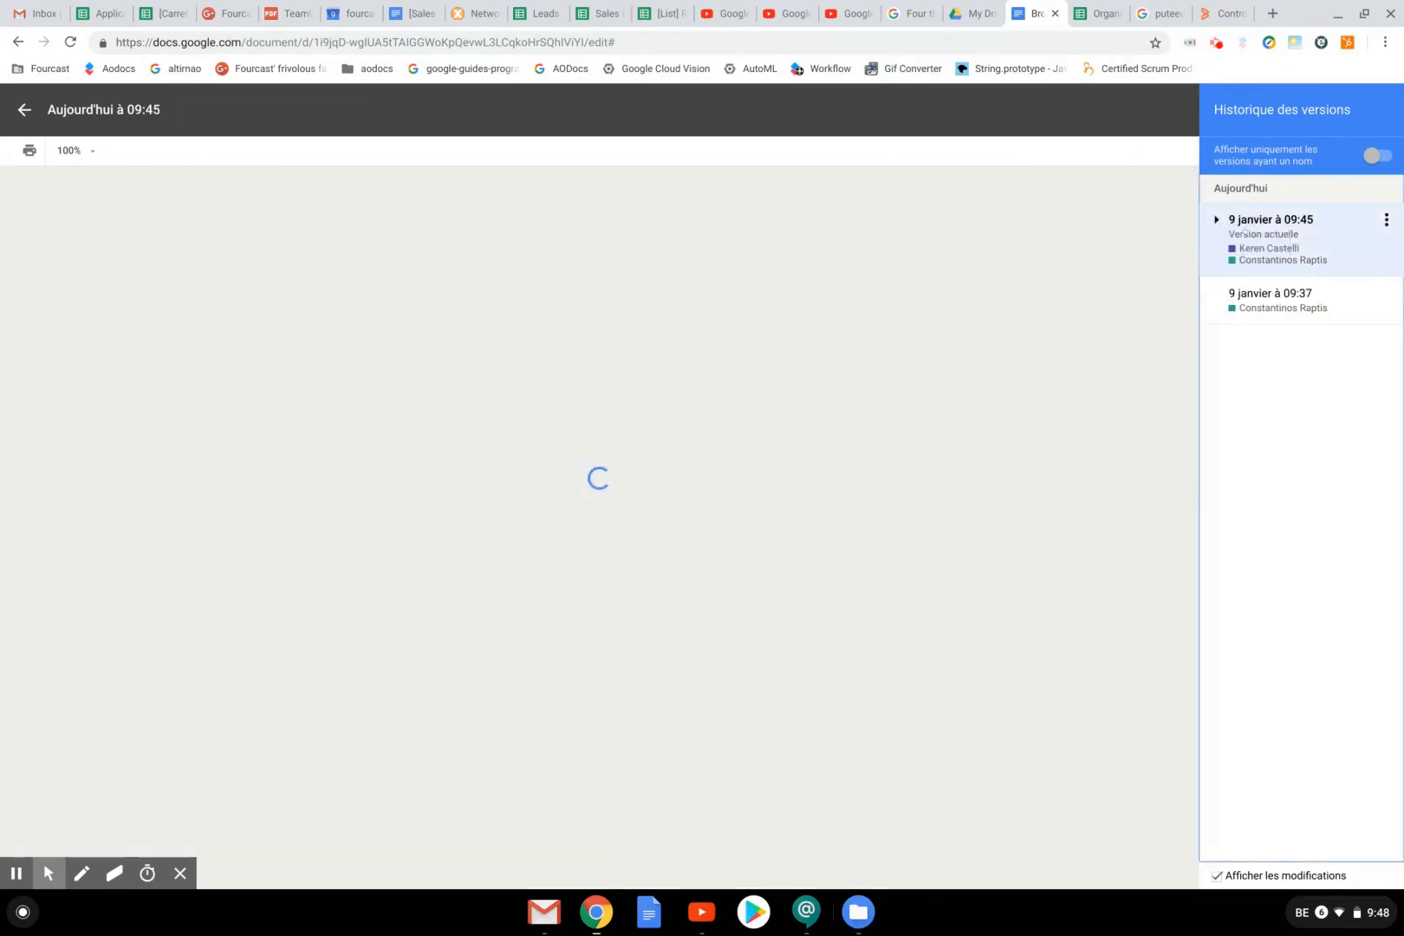
left_click(1275, 298)
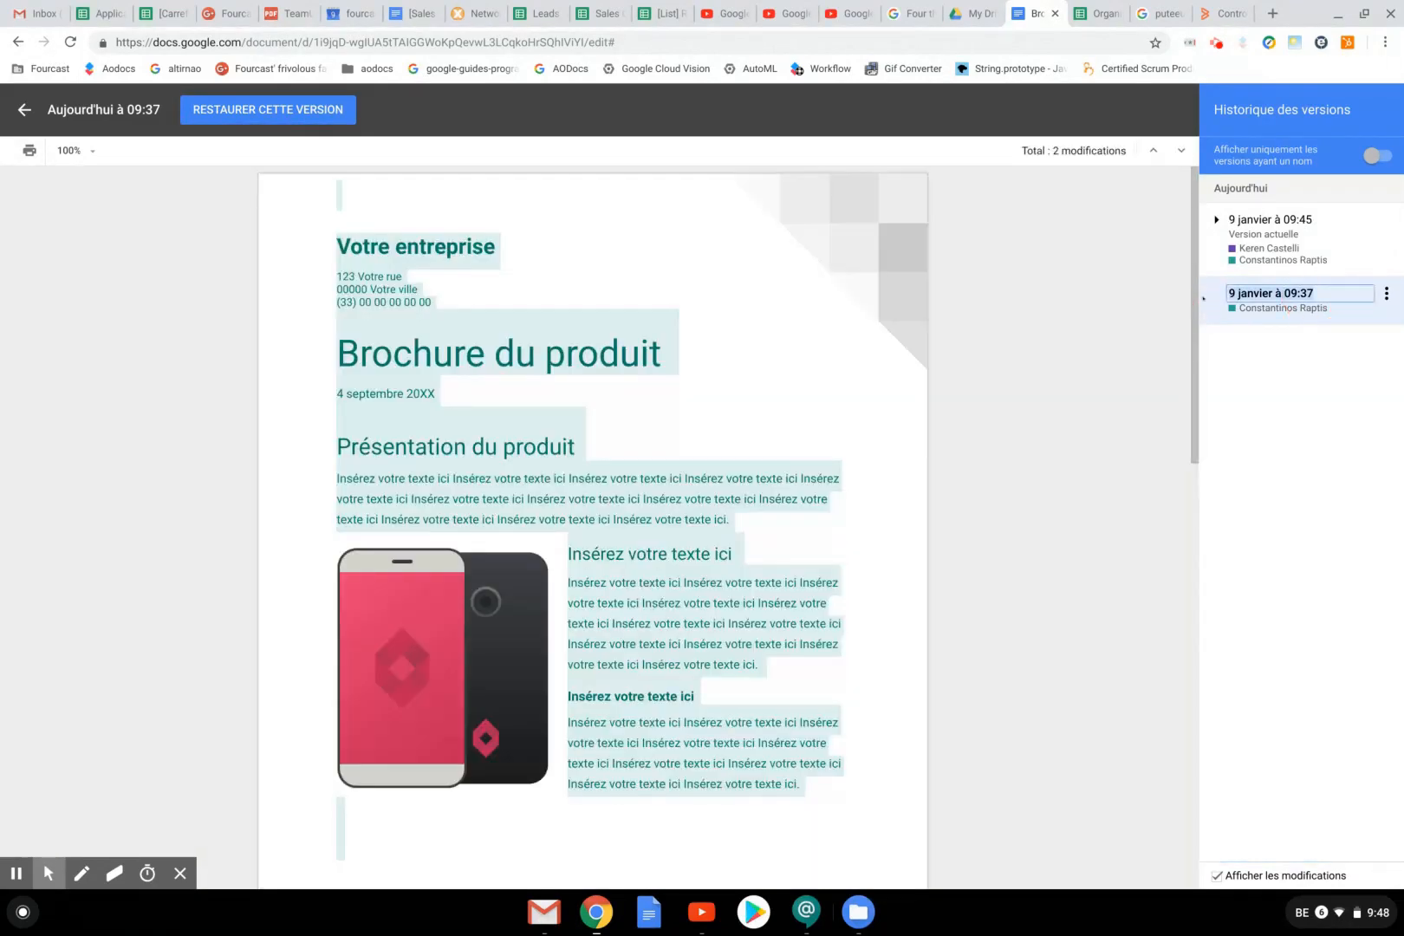
type("Version de base")
key("Return")
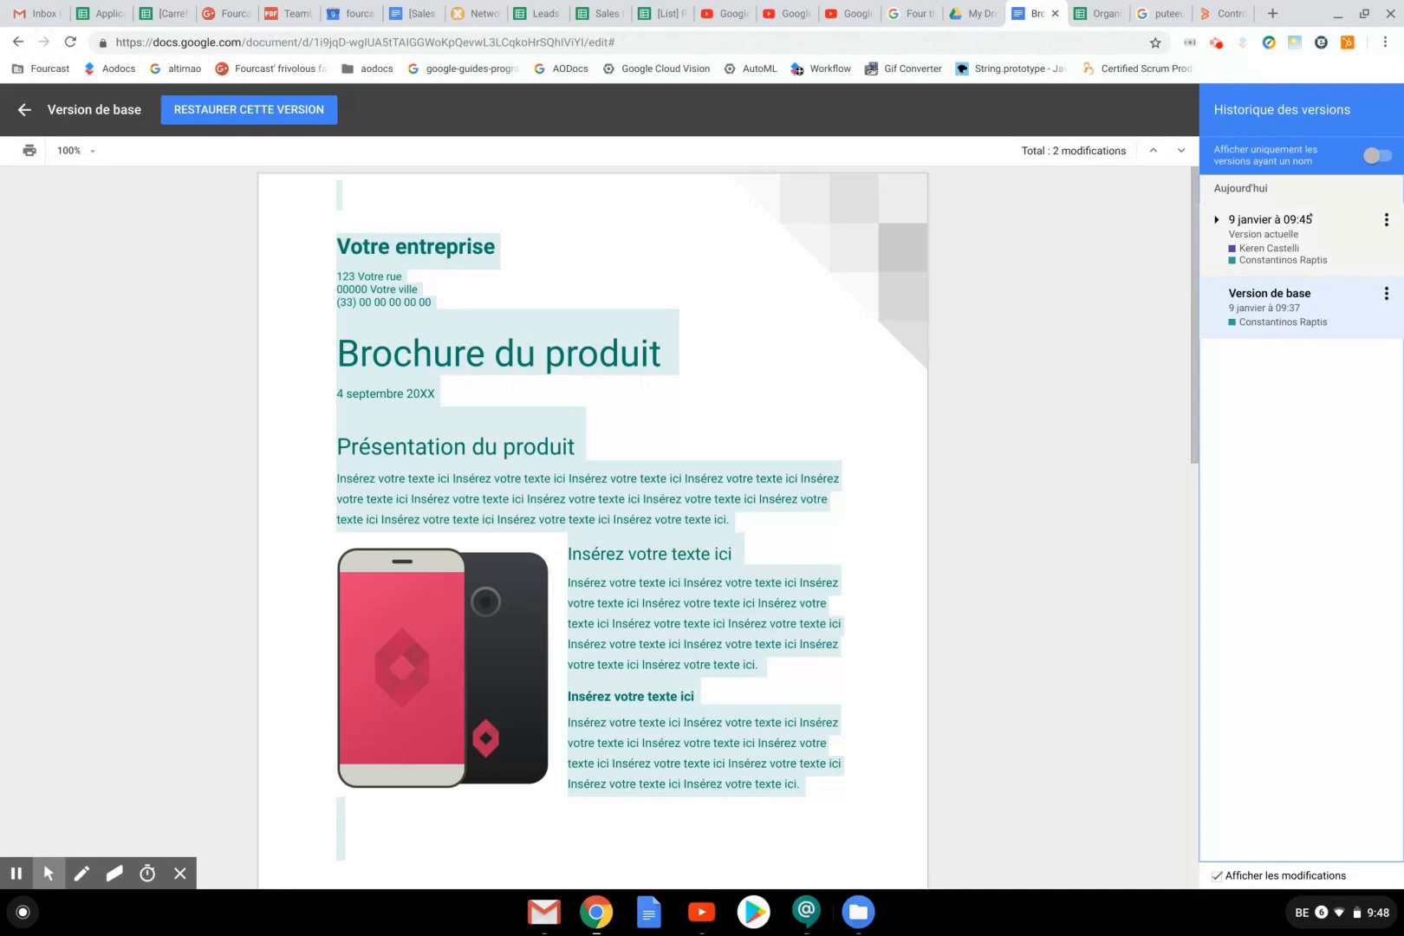
Step: Name the current version of 9 janvier à 09:45 "Vesrion pour client"
left_click(1300, 218)
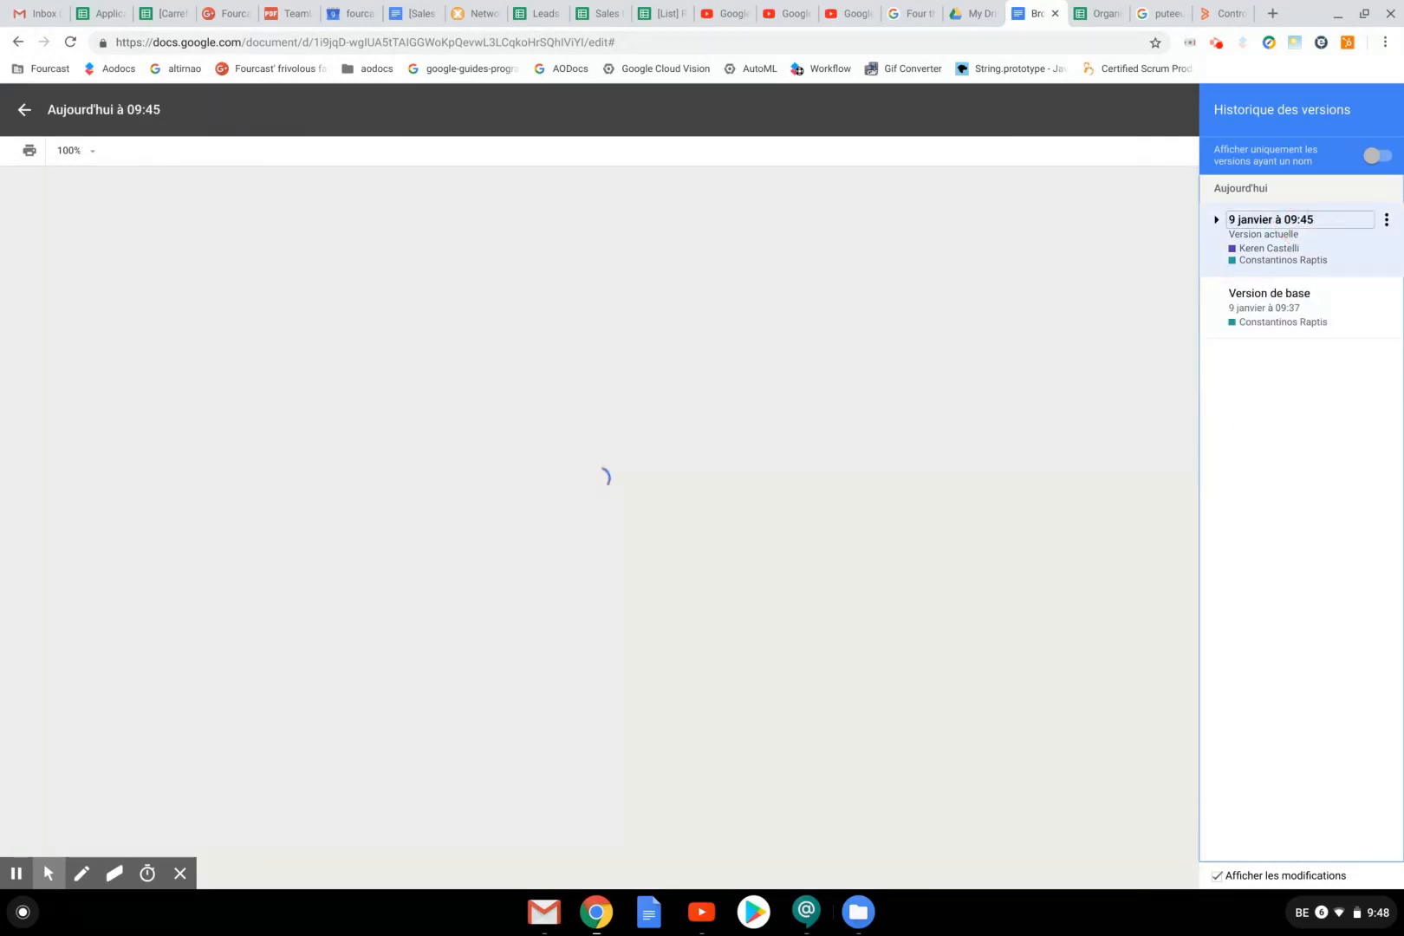
left_click(1207, 219)
type("Ve")
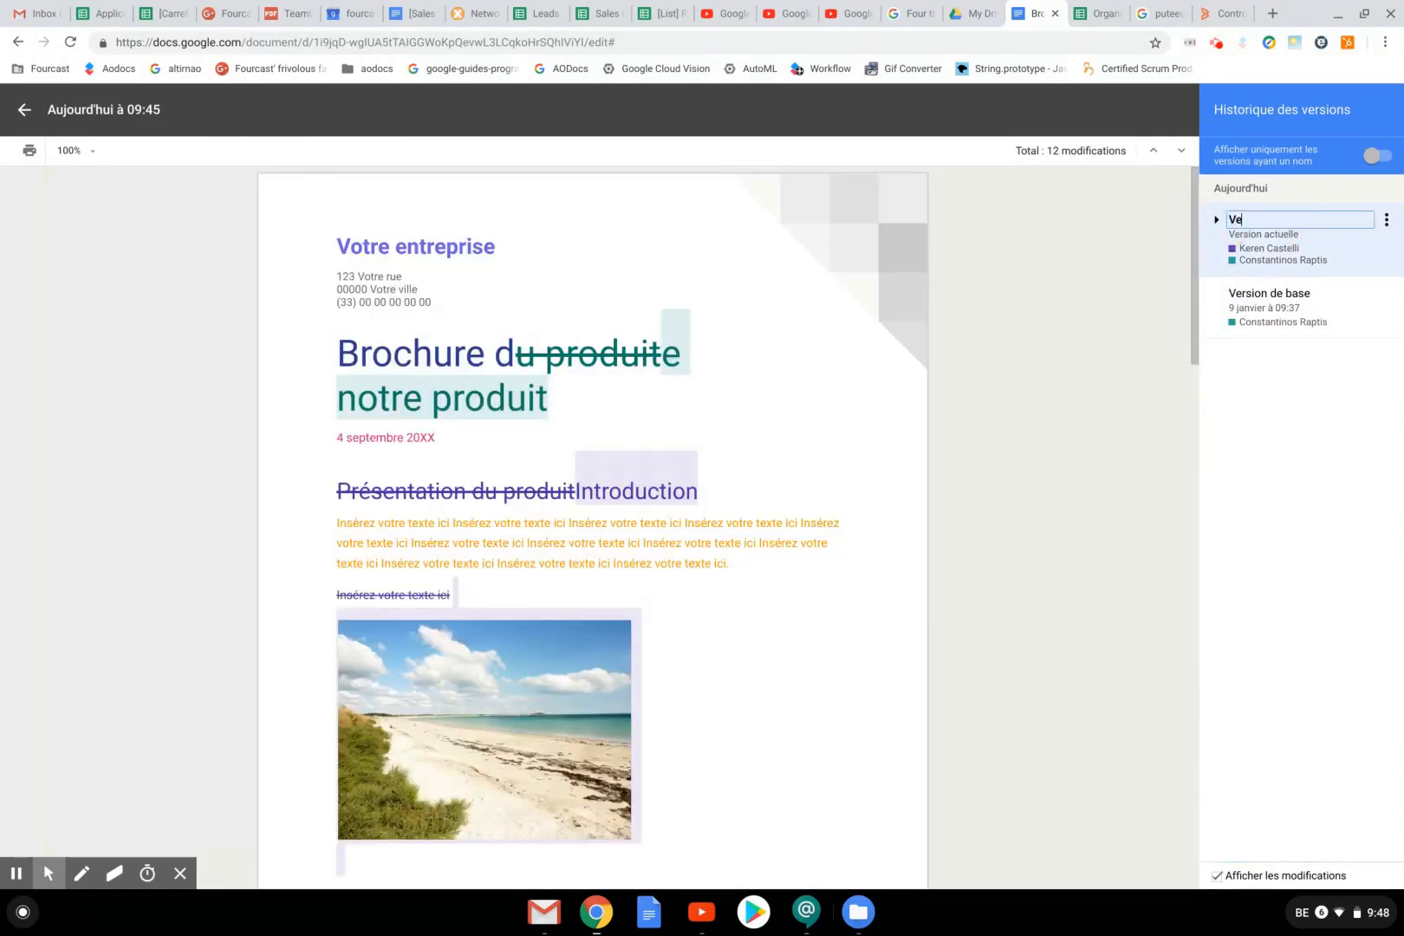
type("srion pour client")
key("Return")
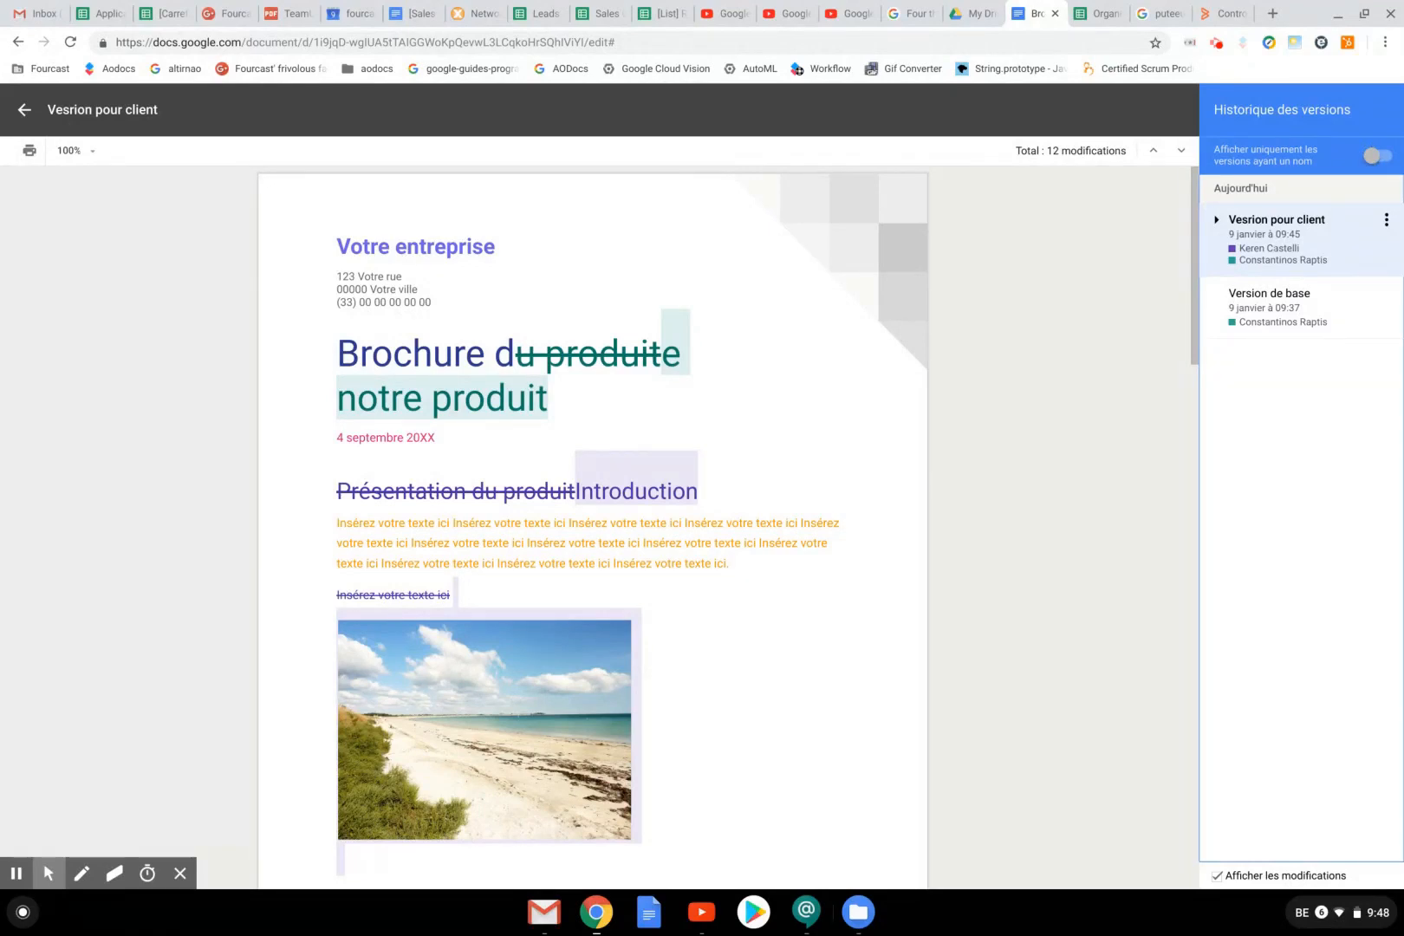
Step: Preview "Version de base" and leave the version history without restoring it
left_click(1269, 299)
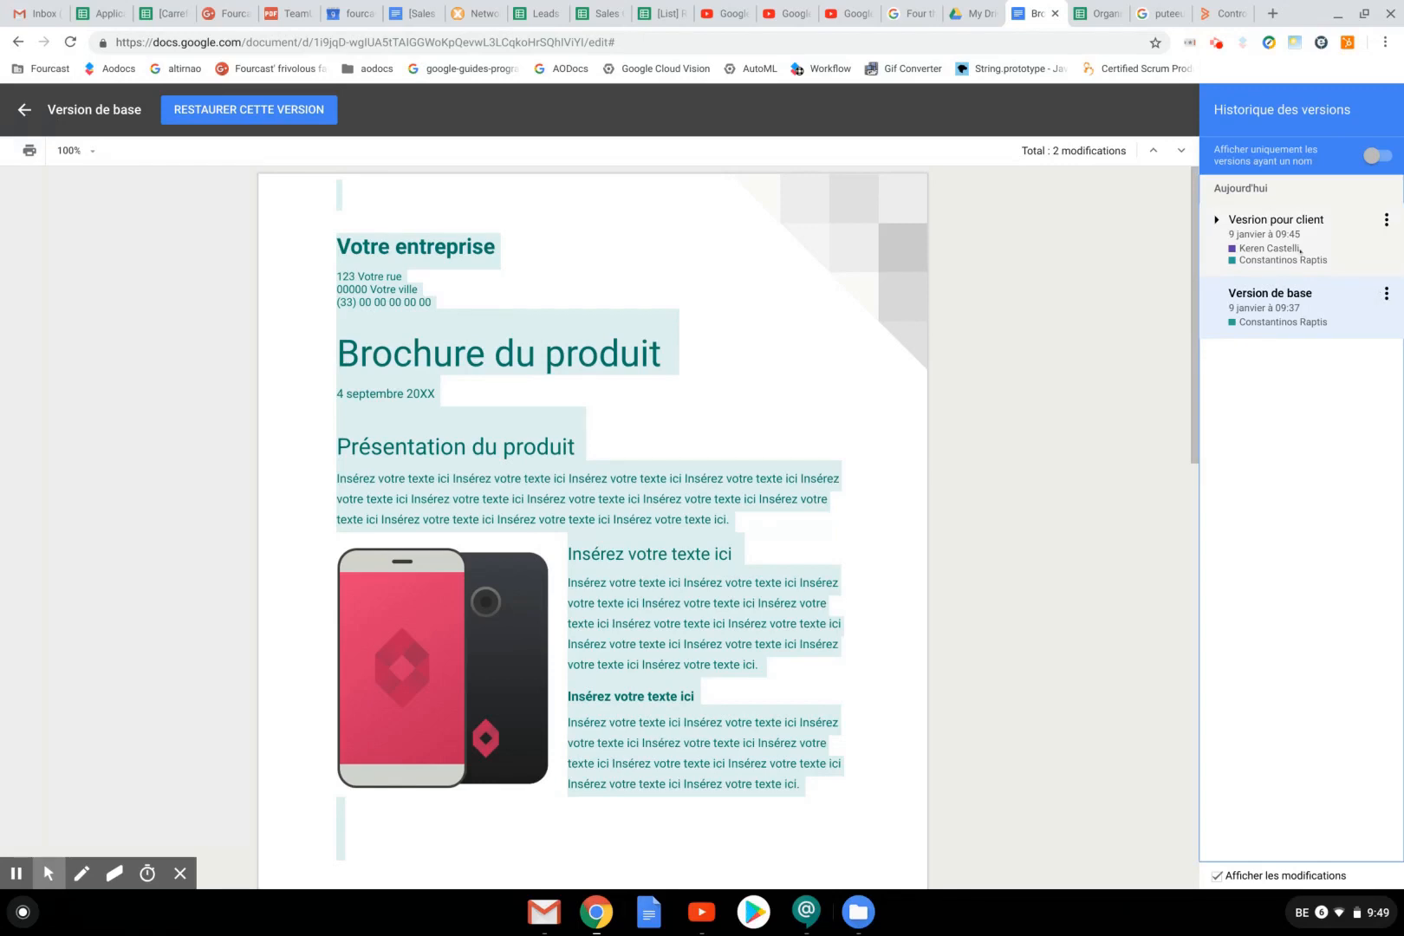
left_click(23, 111)
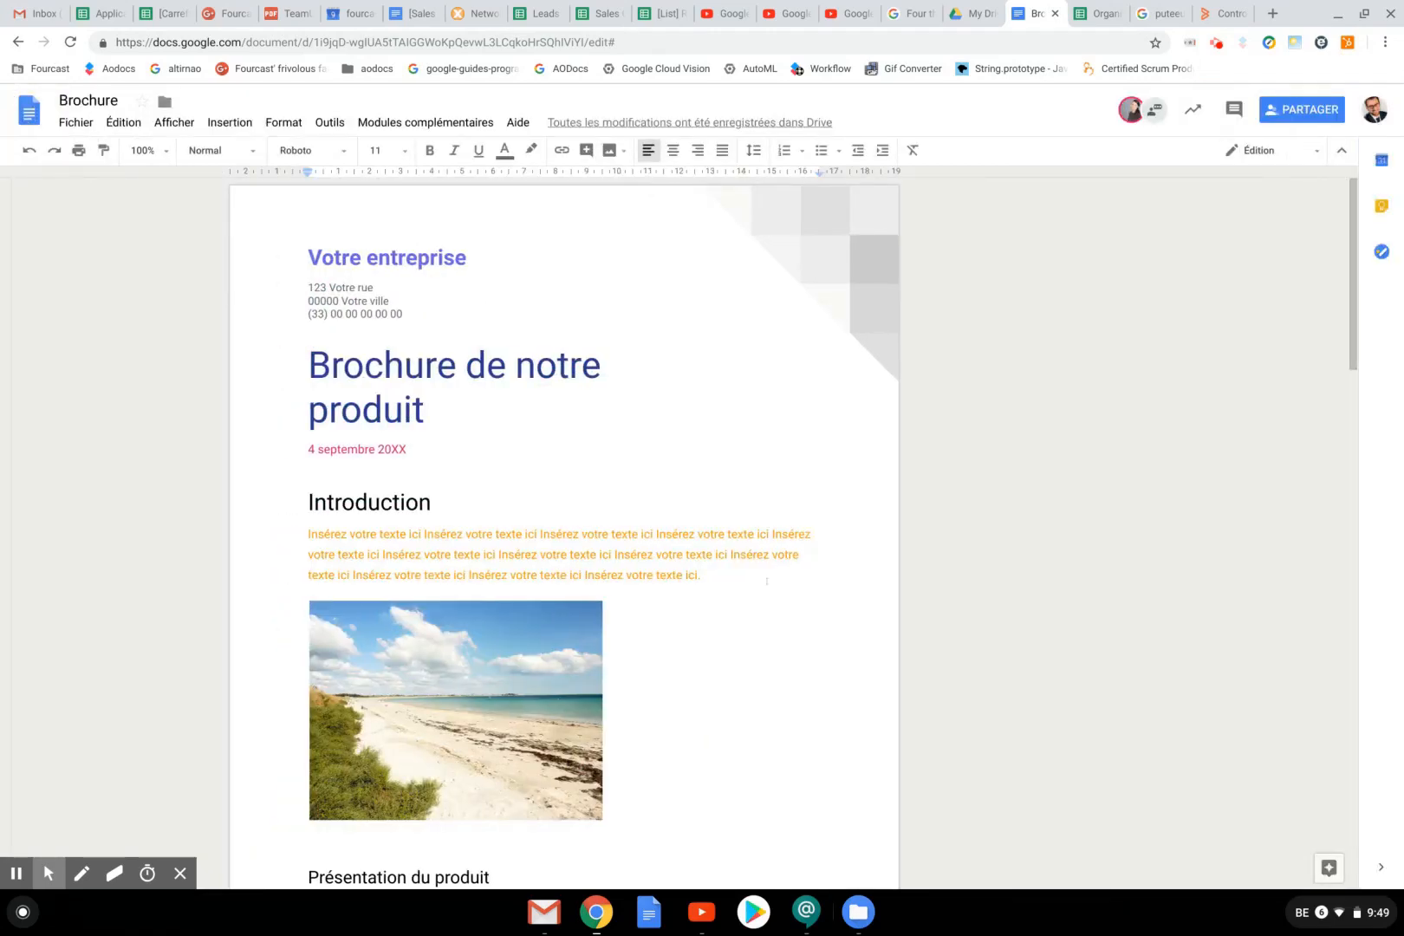
scroll(766, 581, "down", 9)
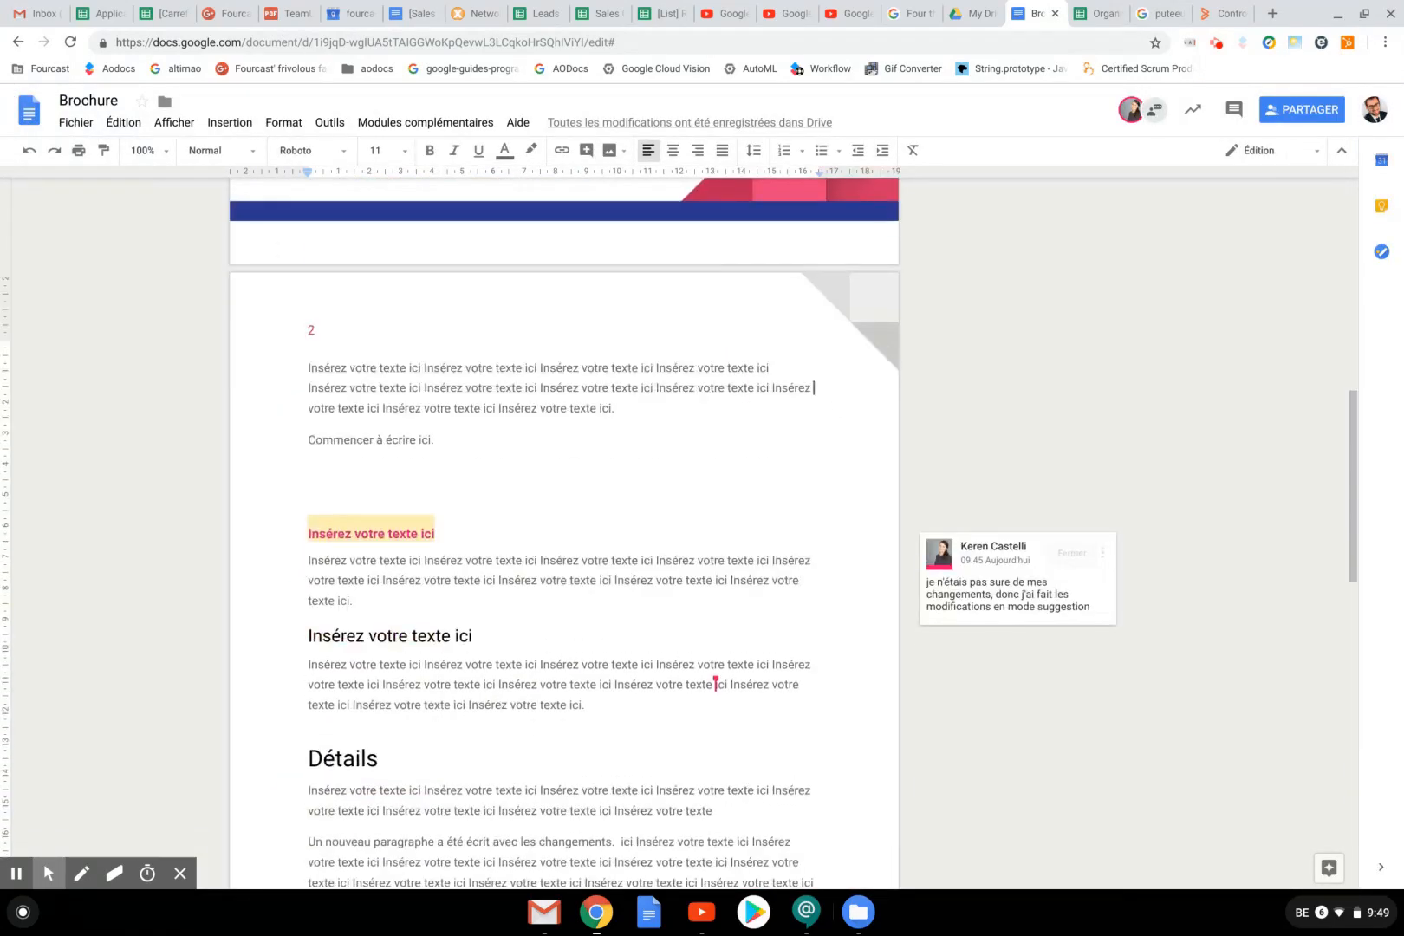
scroll(563, 528, "down", 15)
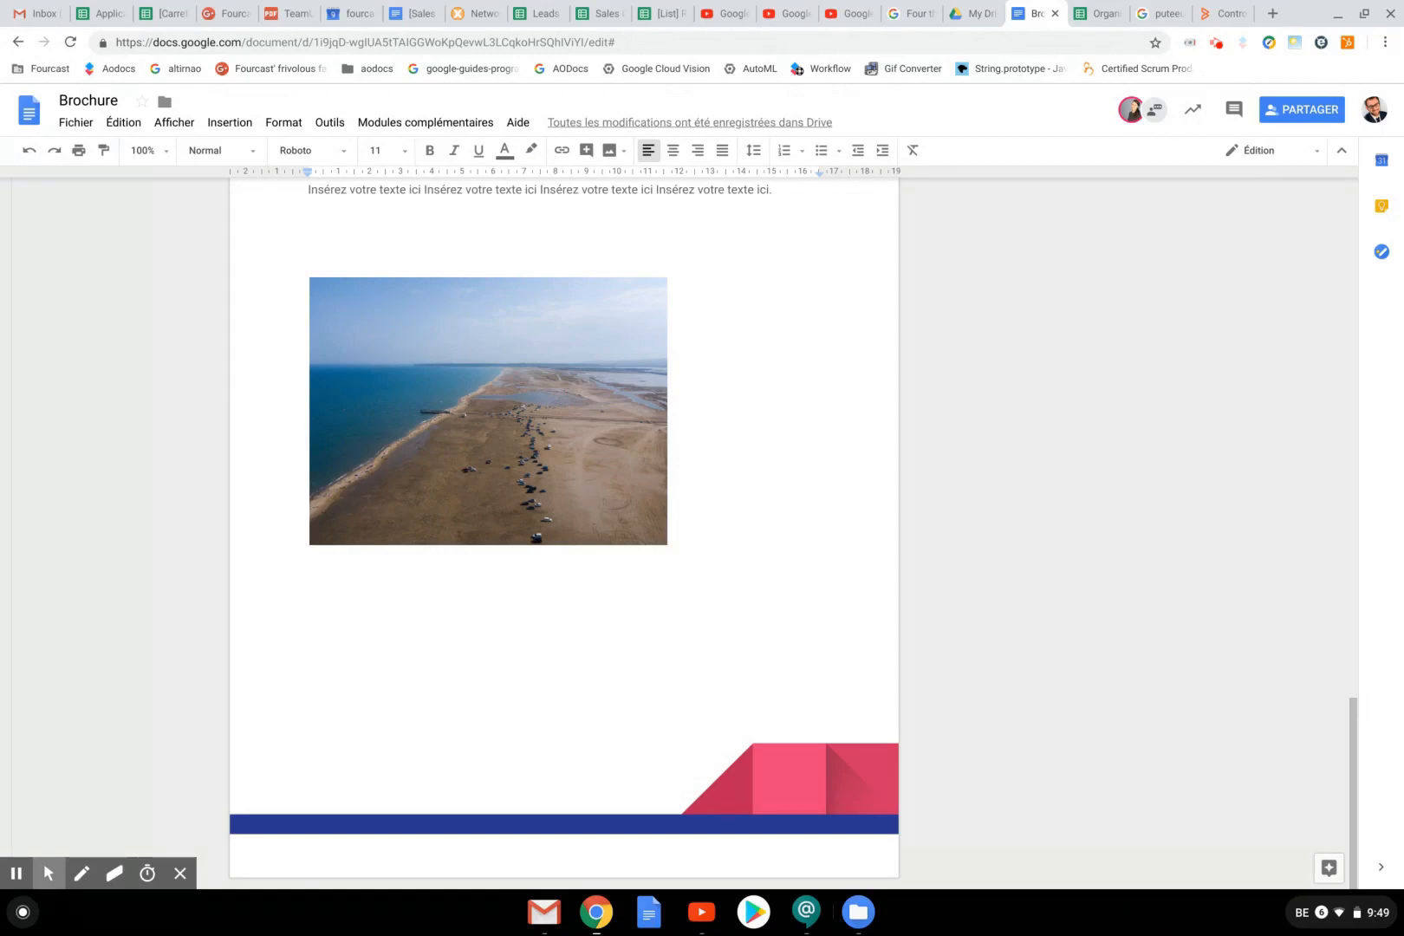
scroll(564, 533, "up", 6)
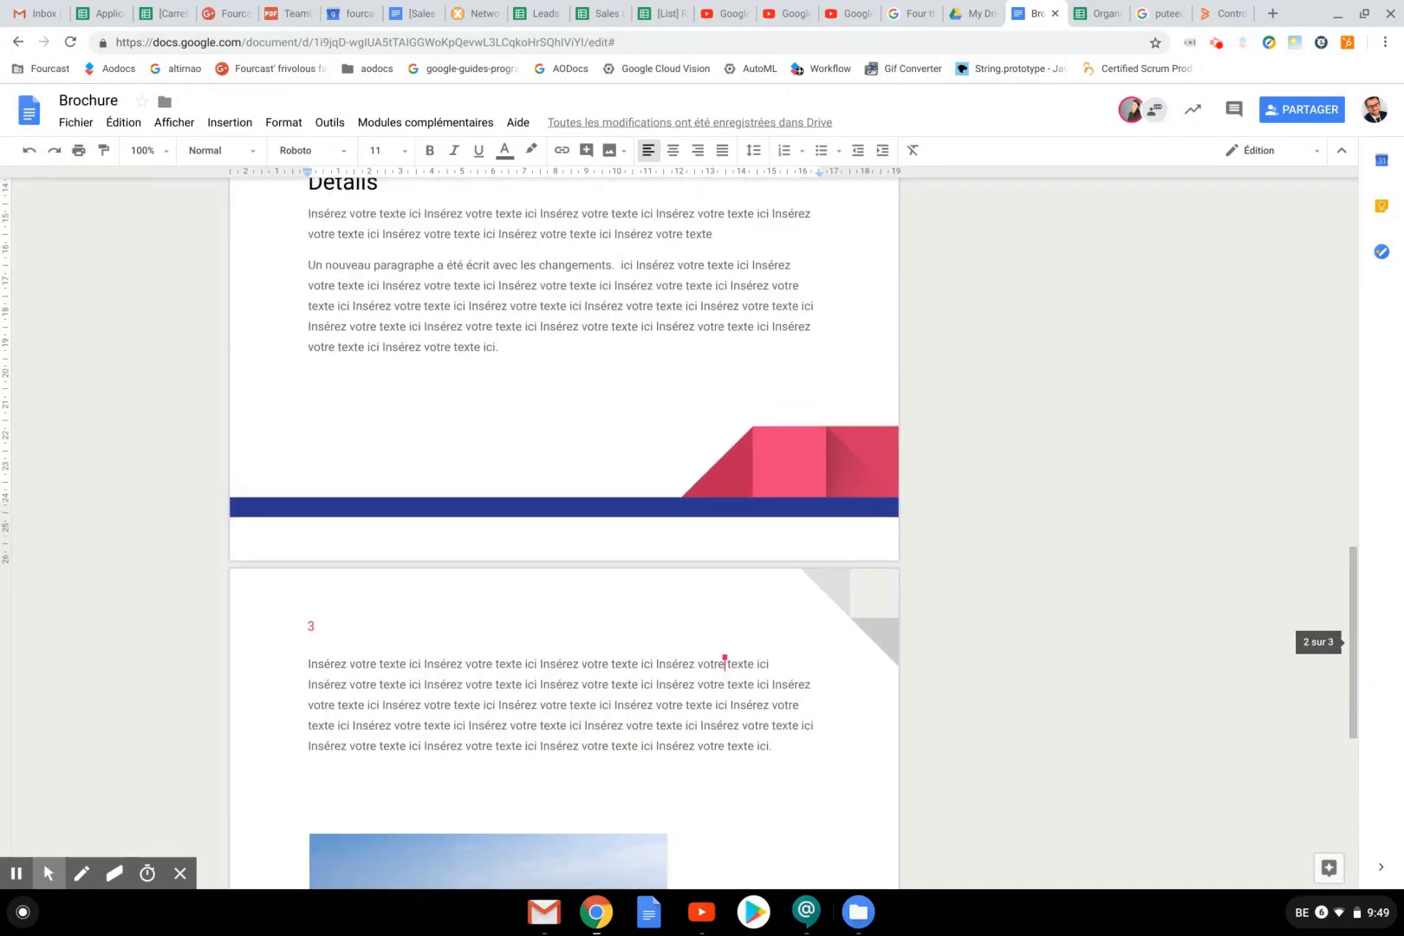